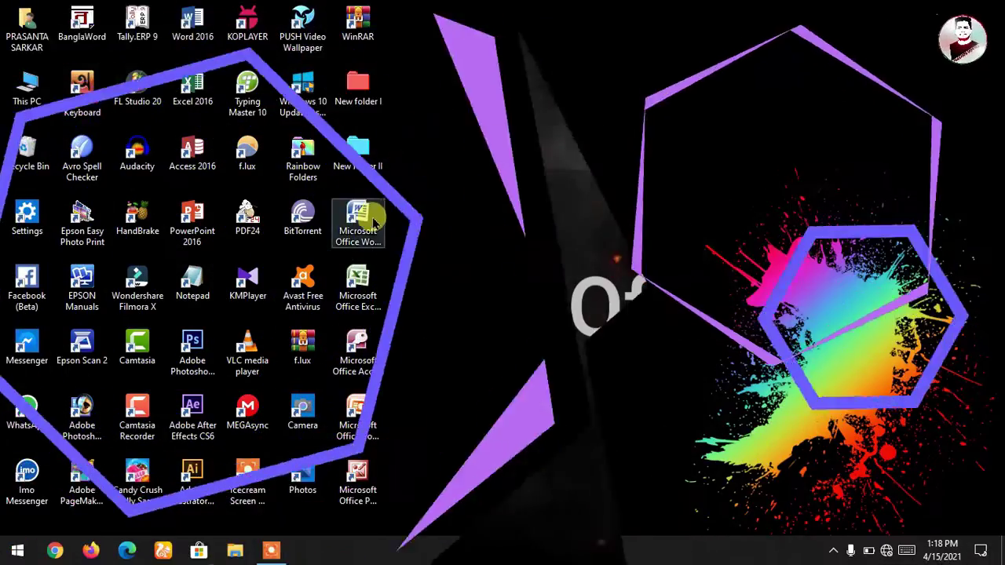
# Step: Launch Microsoft Word 2007 from its desktop icon
pyautogui.doubleClick(369, 223)
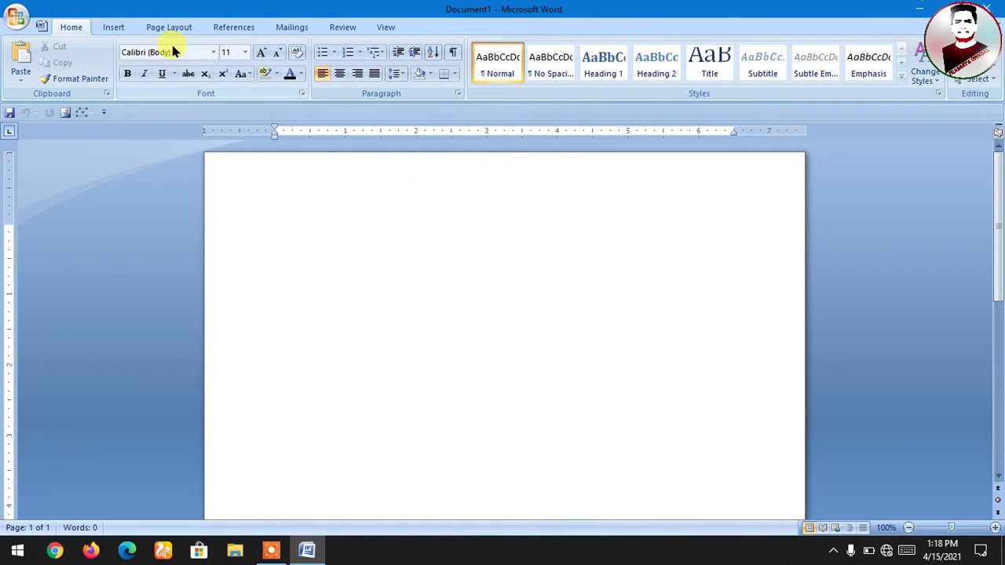
# Step: Change the paper size to a custom 6.5 × 9 inch page
pyautogui.click(168, 26)
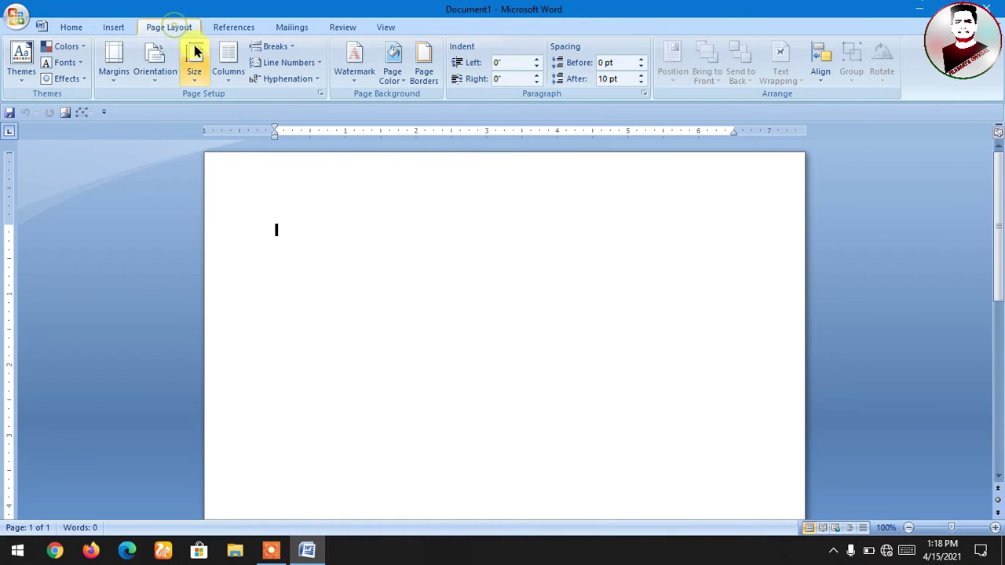
pyautogui.click(192, 74)
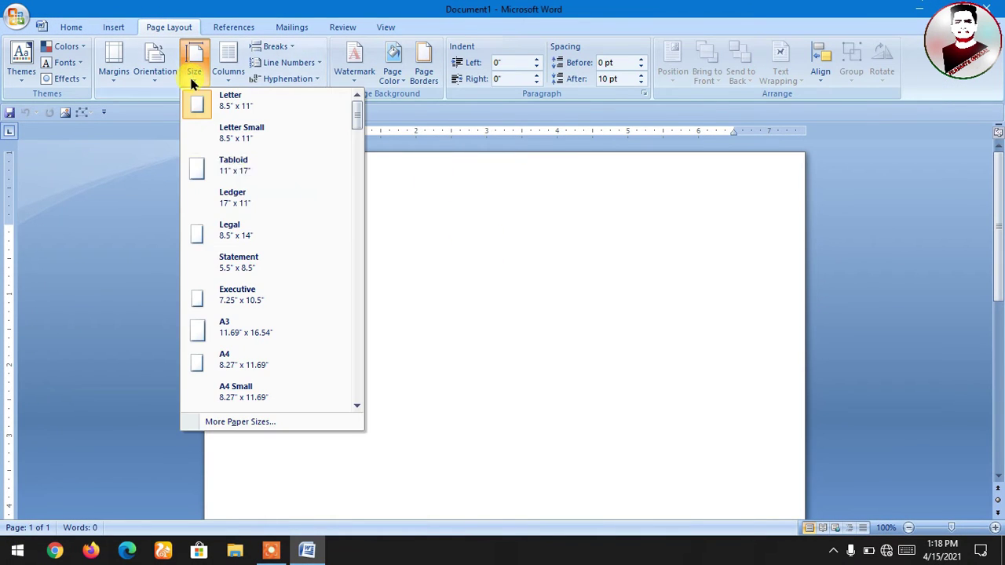
pyautogui.click(232, 422)
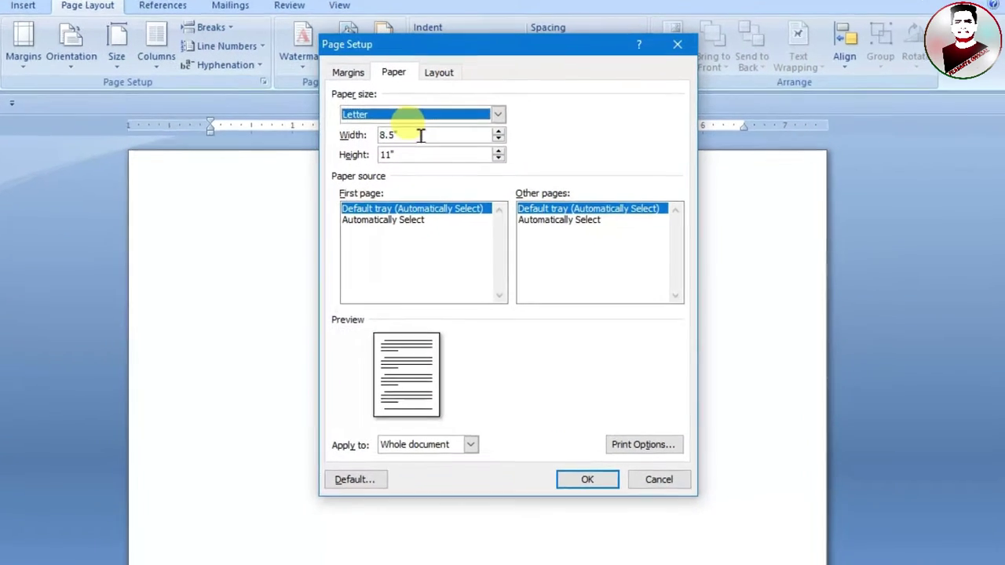
pyautogui.click(420, 135)
pyautogui.press('BackSpace')
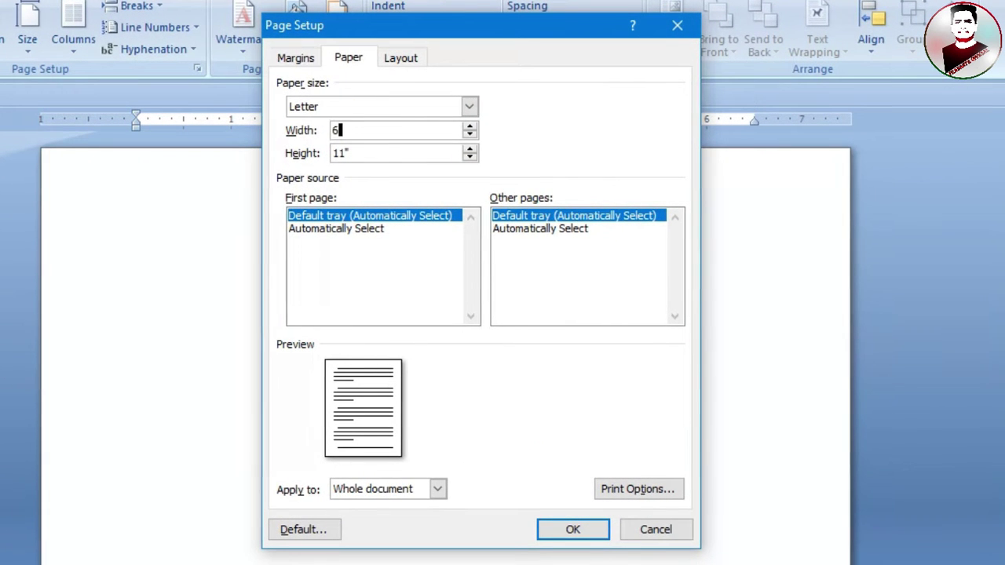
pyautogui.doubleClick(370, 154)
pyautogui.write('1')
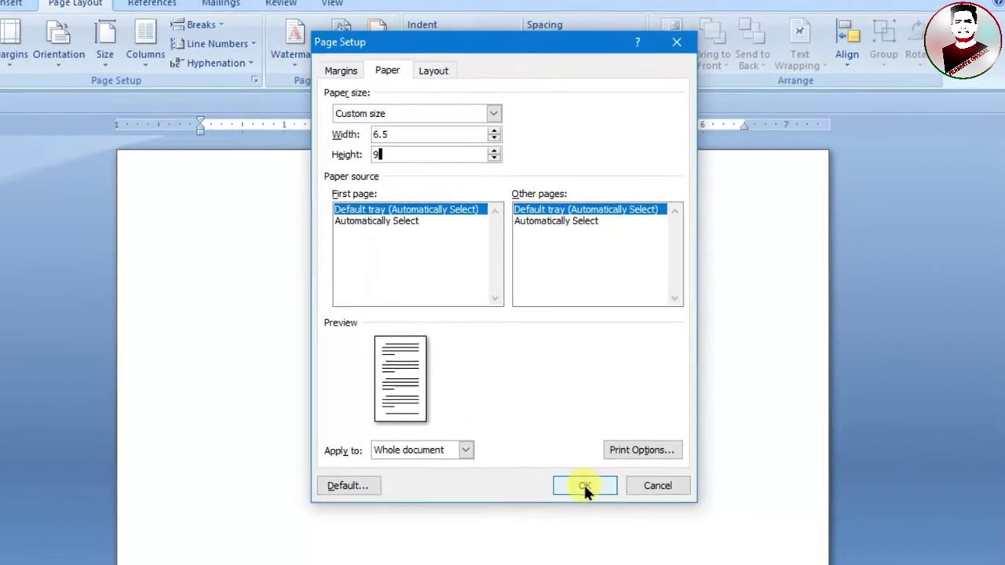
pyautogui.click(574, 529)
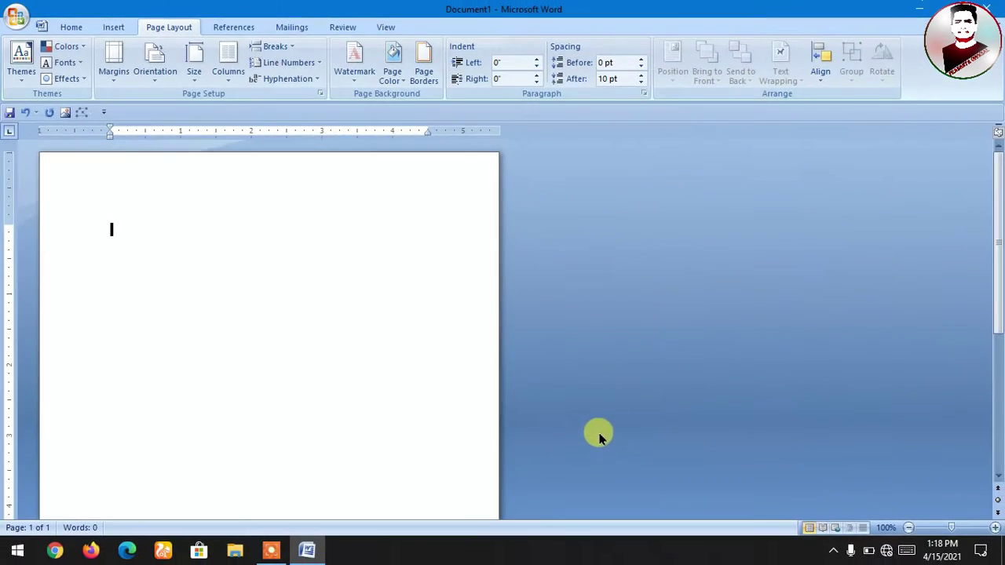
pyautogui.click(994, 529)
pyautogui.click(994, 528)
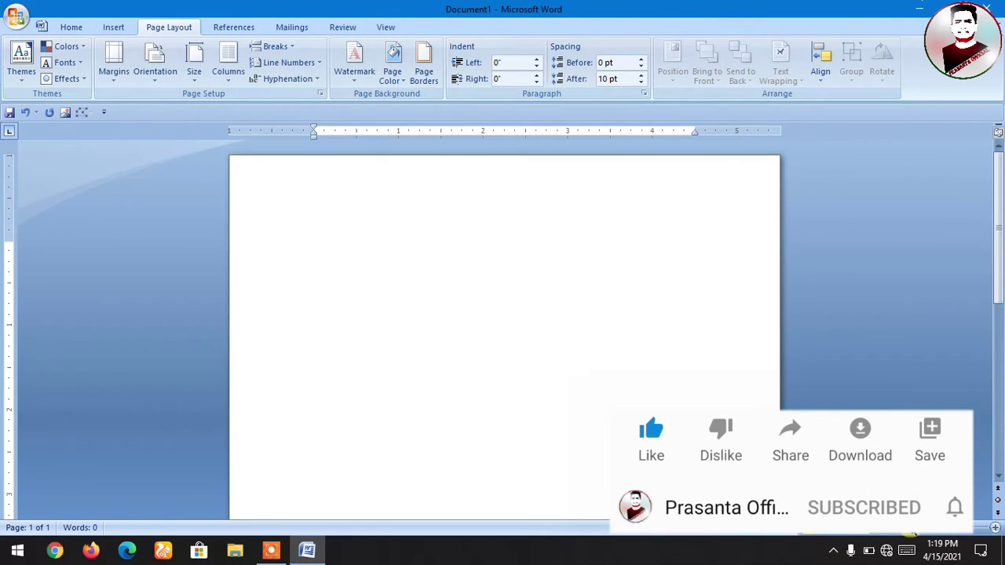
# Step: Move the left indent further left and type the 'Serial No: 456' and dotted 'Date:' line
pyautogui.click(912, 528)
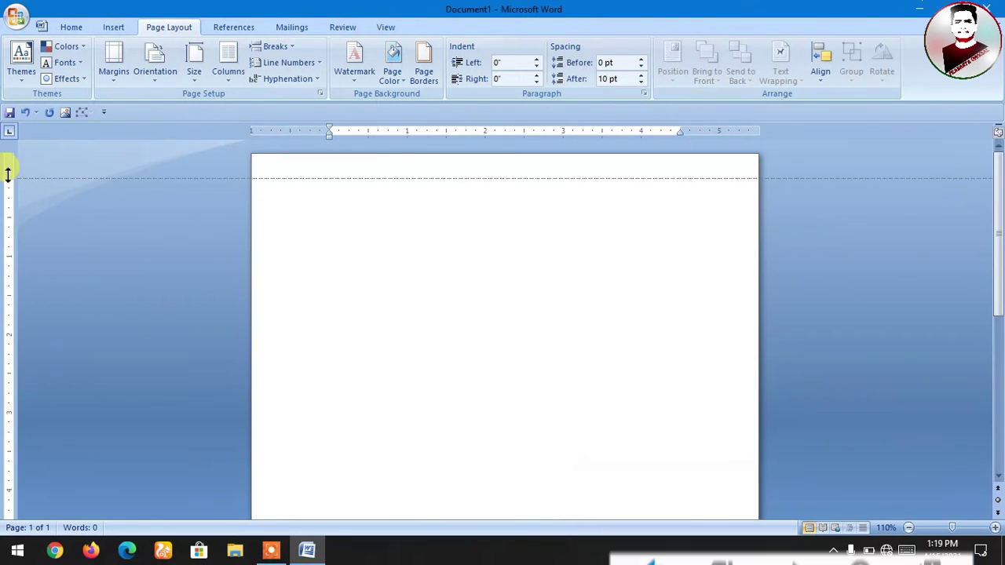
pyautogui.moveTo(330, 131); pyautogui.dragTo(262, 129)
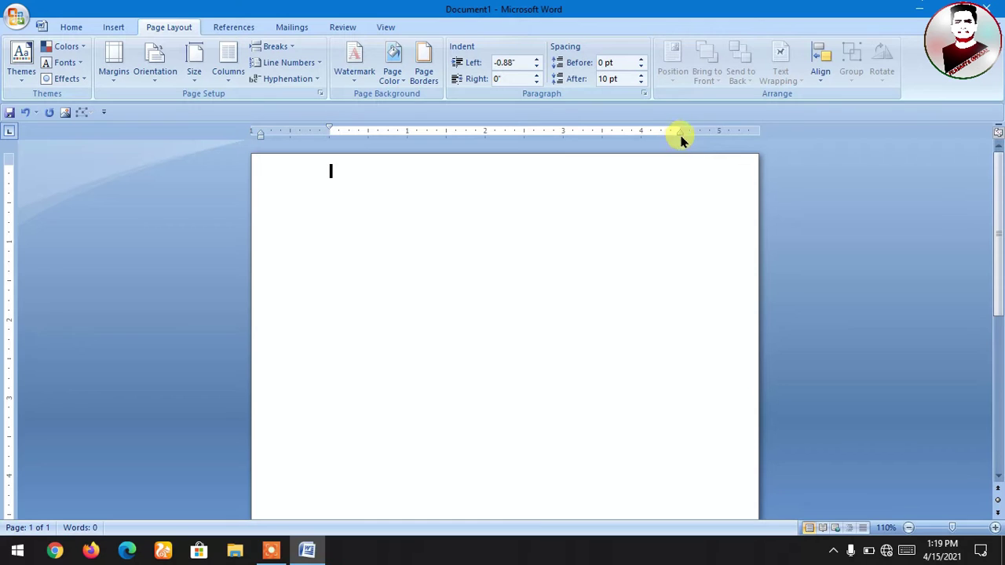
pyautogui.moveTo(678, 137); pyautogui.dragTo(742, 159)
pyautogui.hotkey('ctrl', 'z')
pyautogui.write('Se')
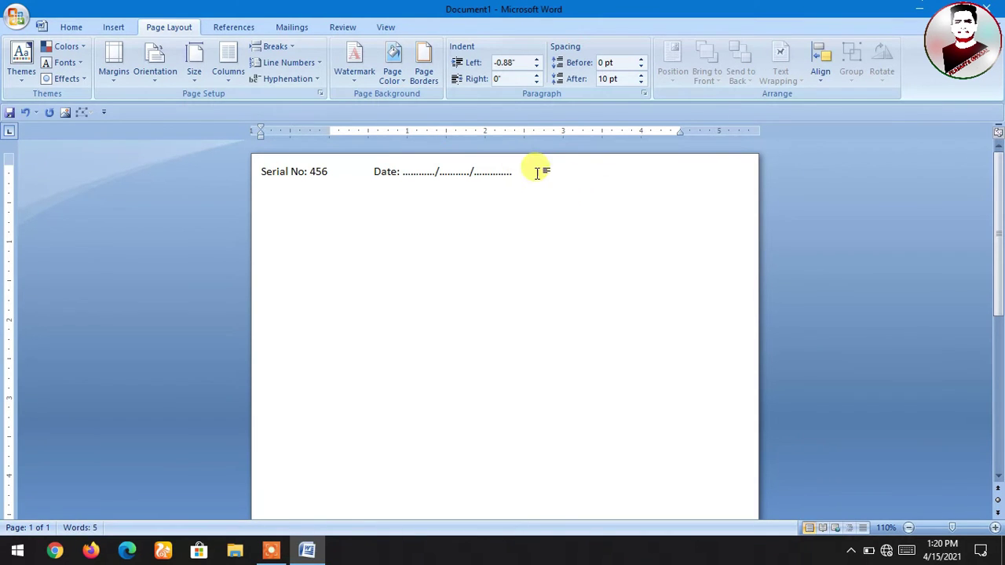
# Step: Make the Serial No and Date line bold, 12 pt, in League Spartan
pyautogui.moveTo(536, 170); pyautogui.dragTo(217, 161)
pyautogui.click(75, 28)
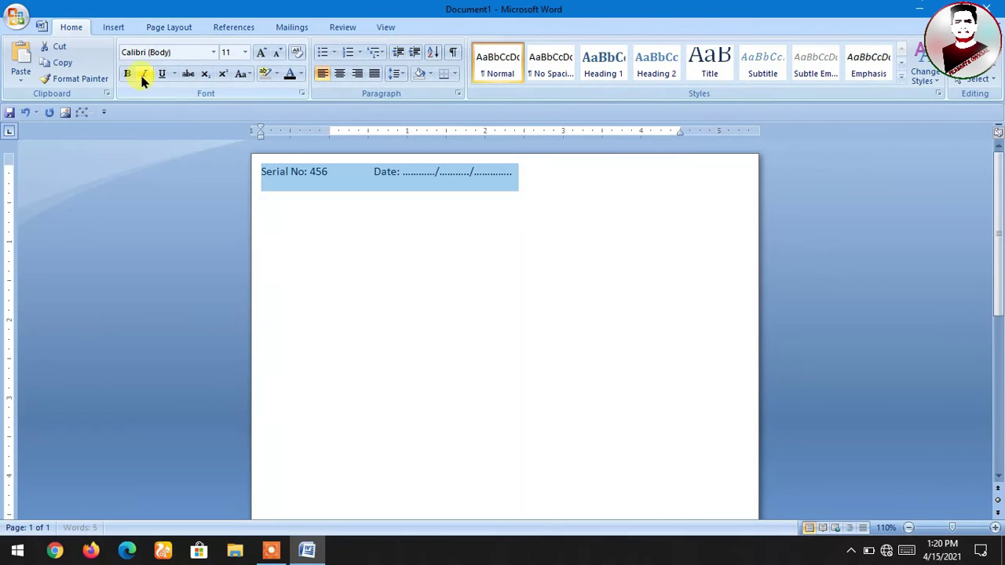
pyautogui.click(126, 73)
pyautogui.click(257, 57)
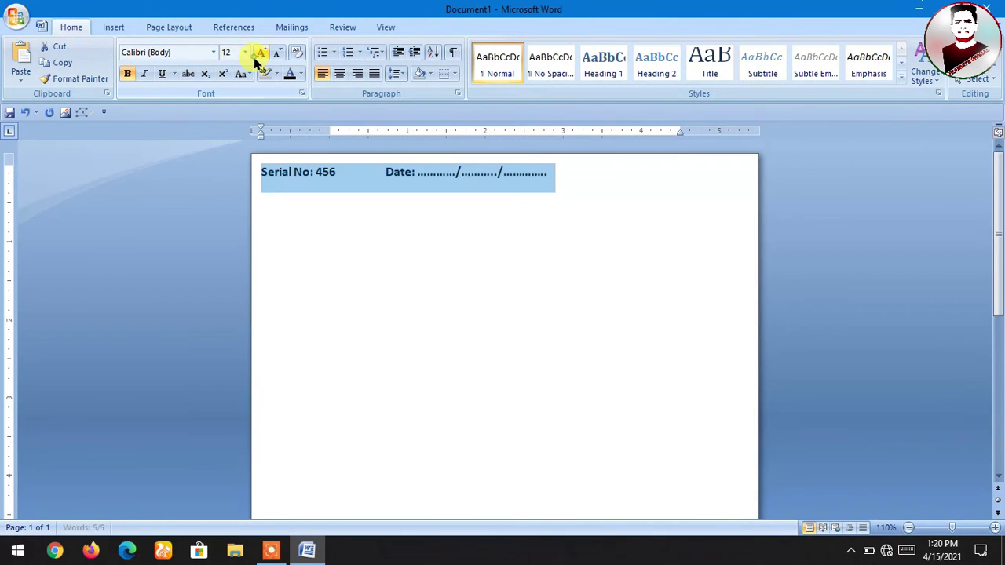
pyautogui.click(178, 55)
pyautogui.write('League Spartan')
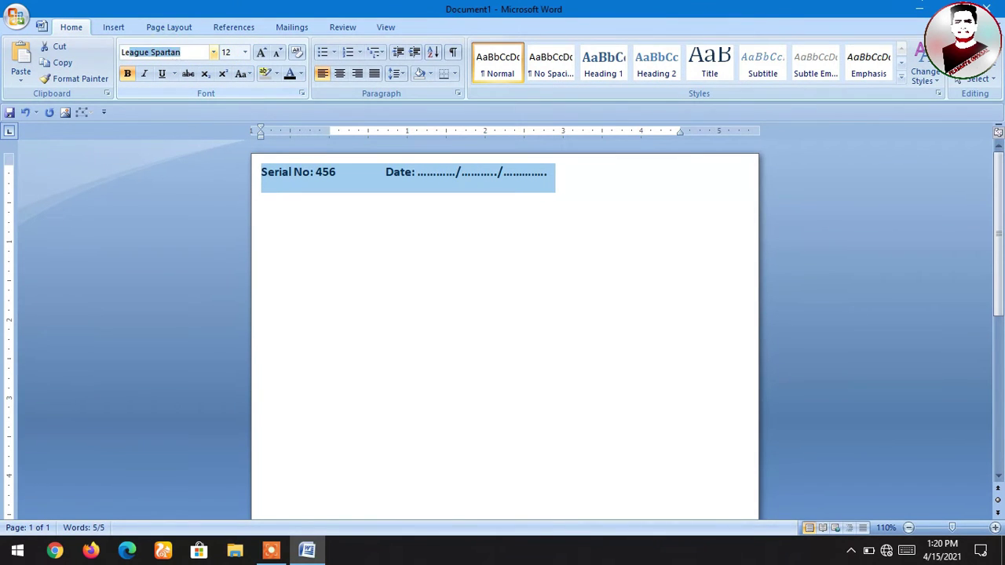
# Step: Push the Date to the right margin and start a RESTAURANT line below
pyautogui.click(397, 166)
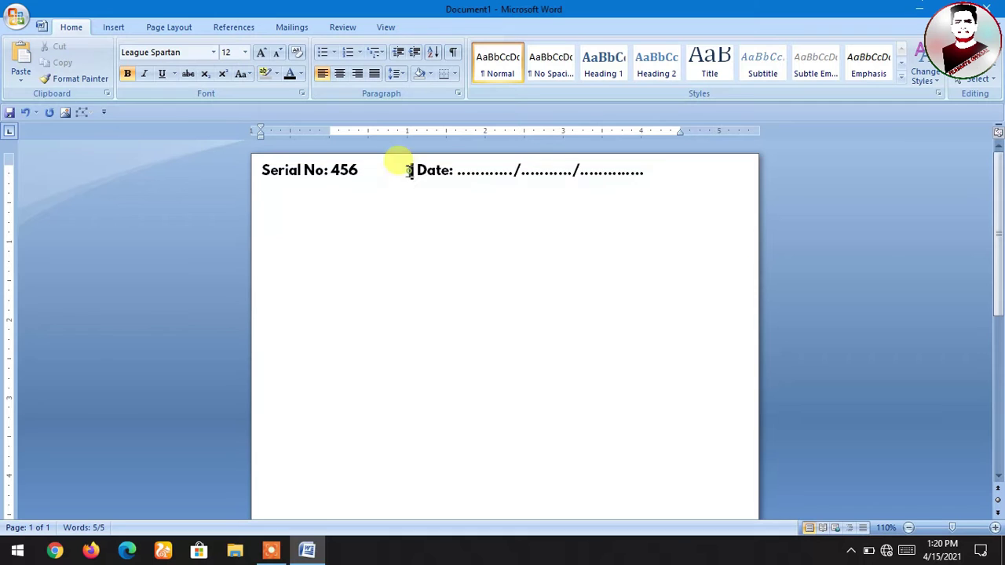
pyautogui.press('Tab')
pyautogui.press('Tab')
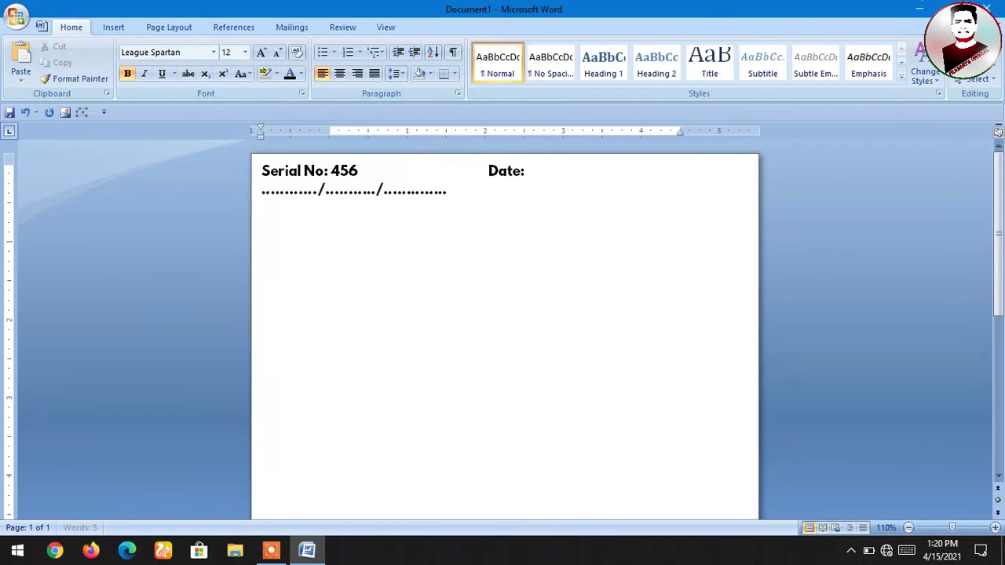
pyautogui.press('BackSpace')
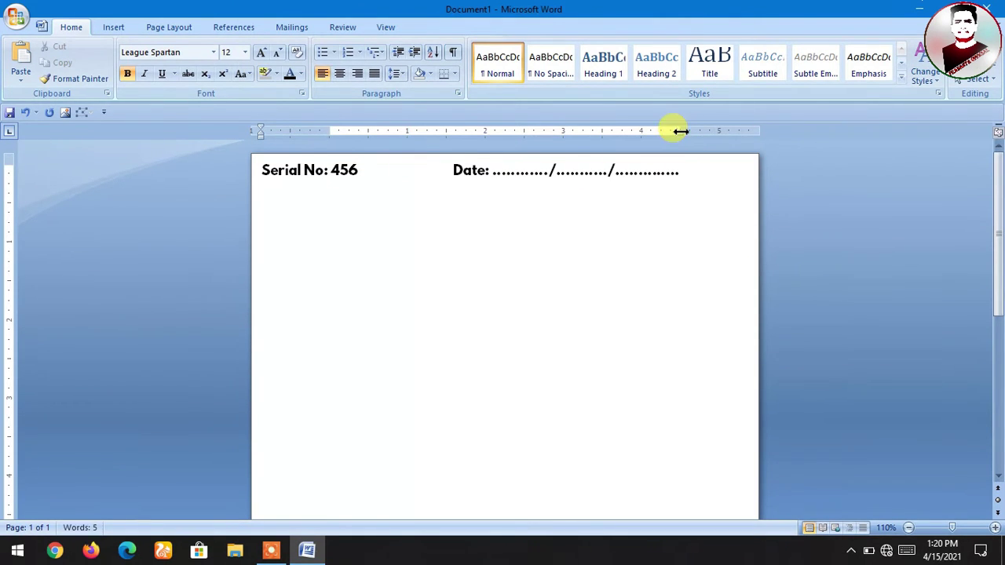
pyautogui.moveTo(677, 136); pyautogui.dragTo(742, 133)
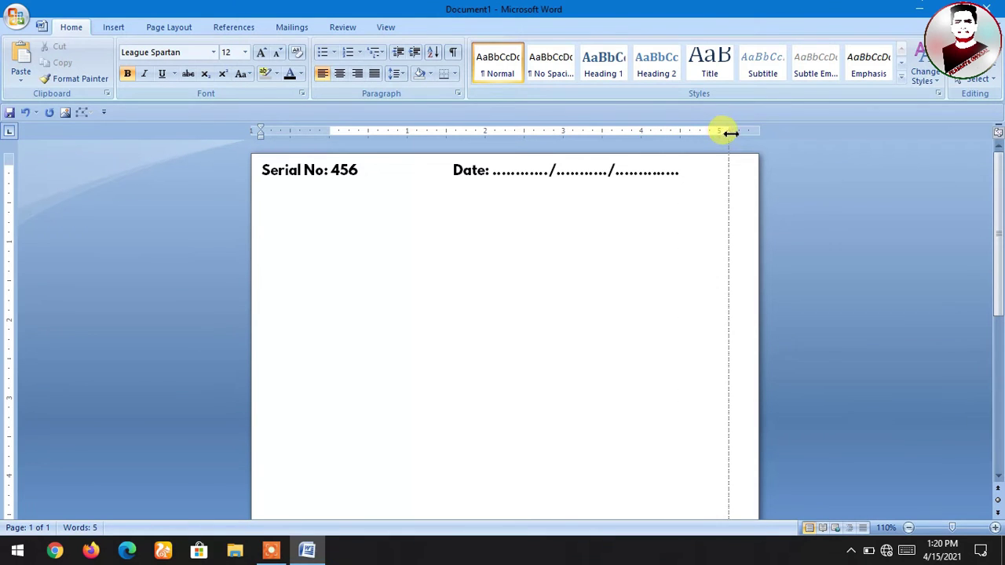
pyautogui.click(453, 171)
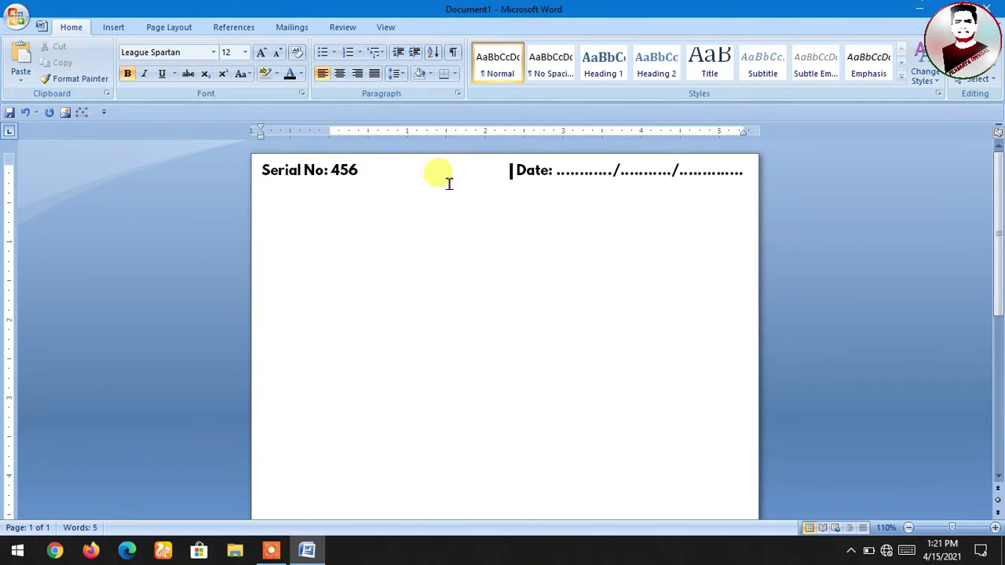
pyautogui.click(746, 176)
pyautogui.press('Return')
pyautogui.write('RESTAURANT')
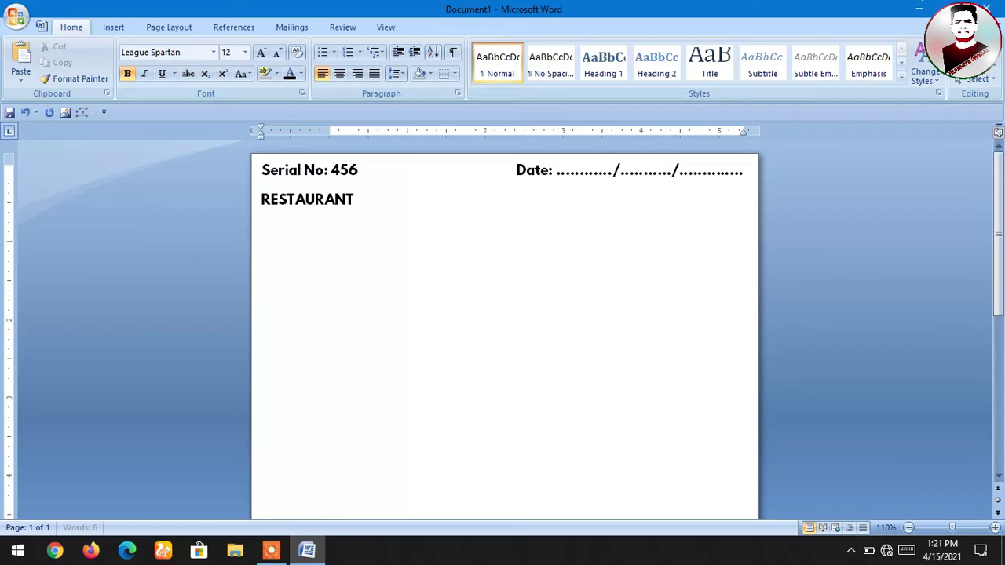
# Step: Complete the heading as RESTAURANT NAME HERE, centred at 20 pt
pyautogui.write('NAME HERE')
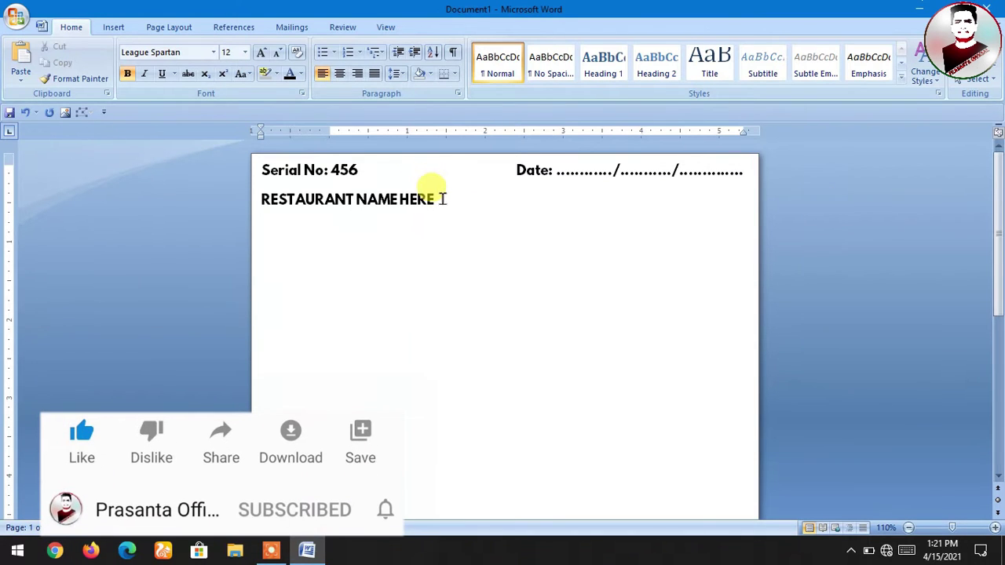
pyautogui.moveTo(441, 199); pyautogui.dragTo(291, 200)
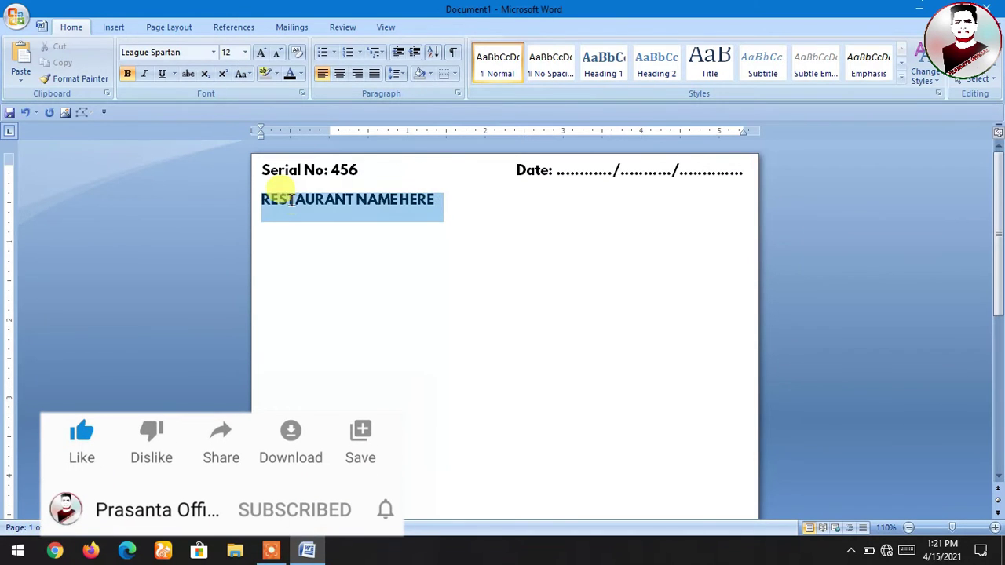
pyautogui.click(343, 76)
pyautogui.click(262, 53)
pyautogui.click(262, 52)
pyautogui.click(262, 53)
pyautogui.click(262, 53)
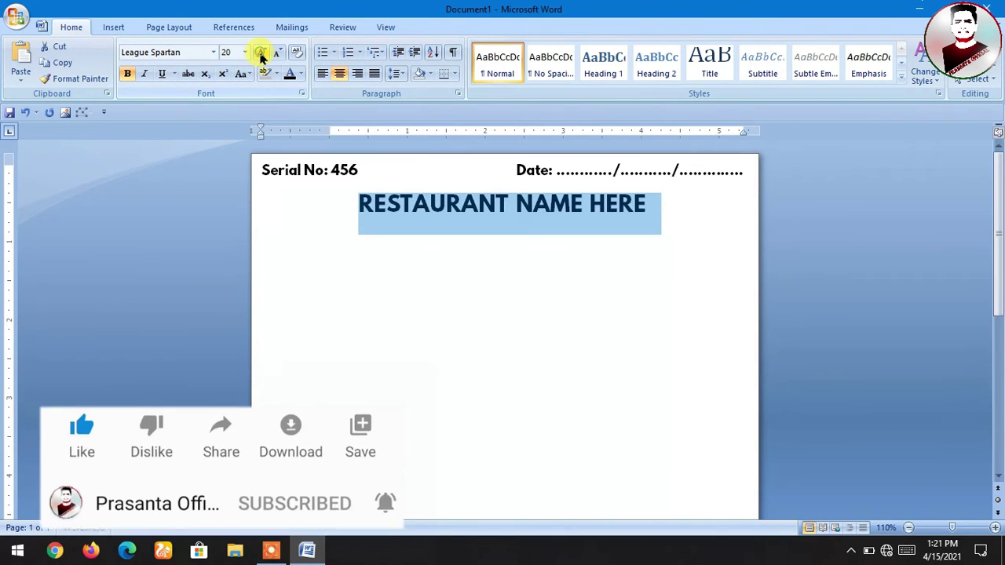
pyautogui.click(262, 53)
pyautogui.click(276, 52)
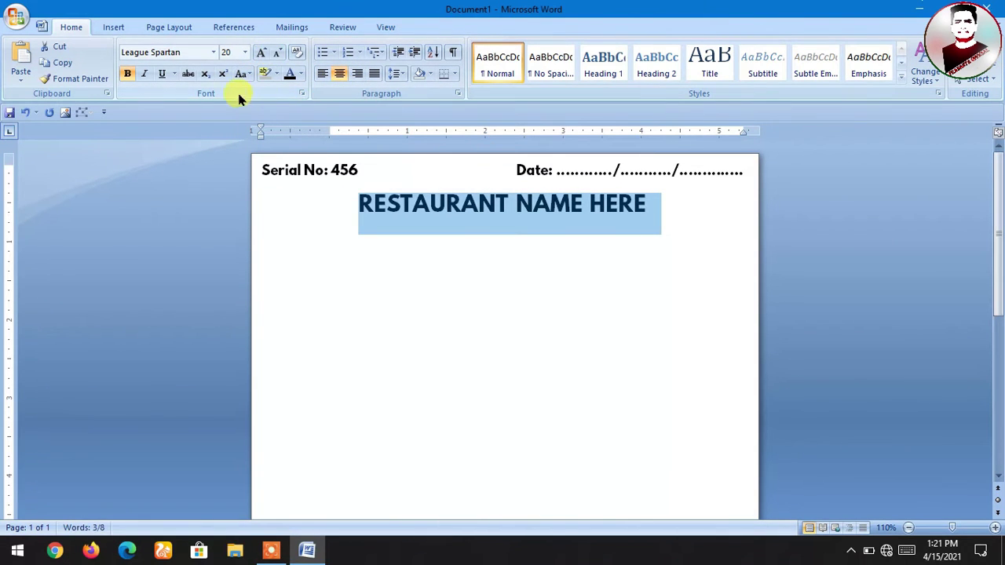
# Step: Add an underlined CASH-MEMO line below the heading
pyautogui.click(653, 207)
pyautogui.press('Return')
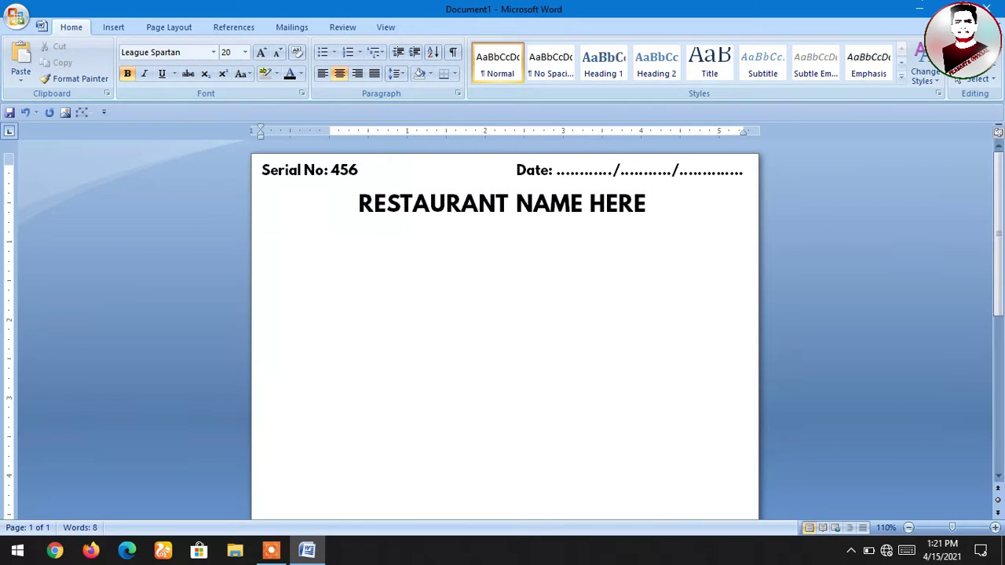
pyautogui.write('CASH-MEMO')
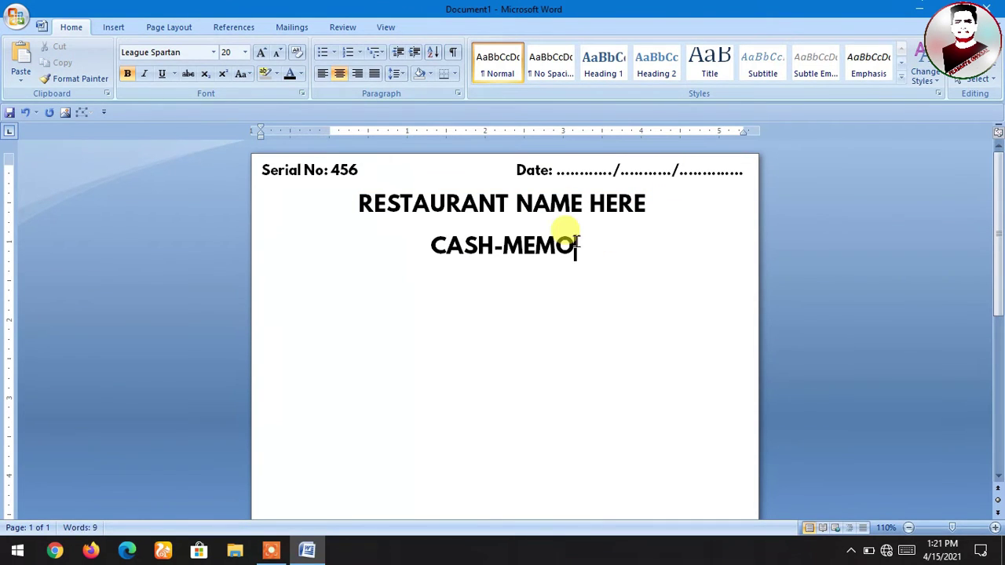
pyautogui.moveTo(580, 244); pyautogui.dragTo(424, 235)
pyautogui.click(173, 75)
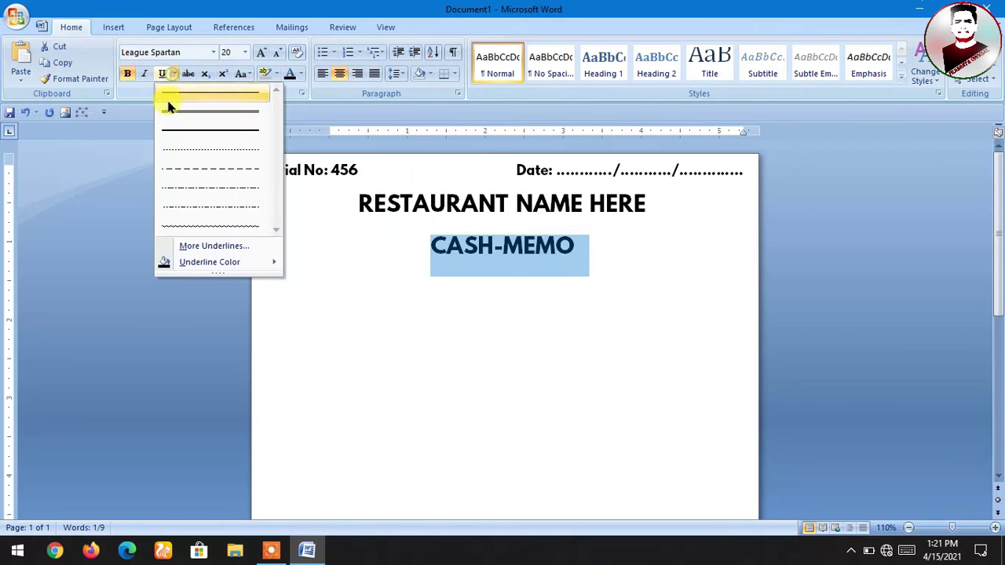
pyautogui.click(182, 132)
# Step: Remove the space after paragraph from all three header lines
pyautogui.moveTo(598, 251); pyautogui.dragTo(240, 161)
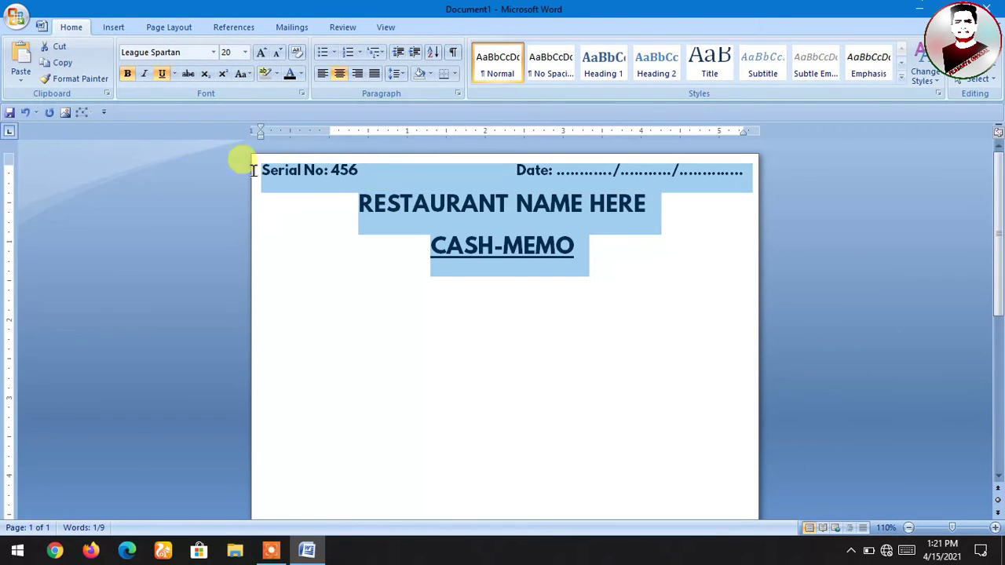
pyautogui.click(398, 73)
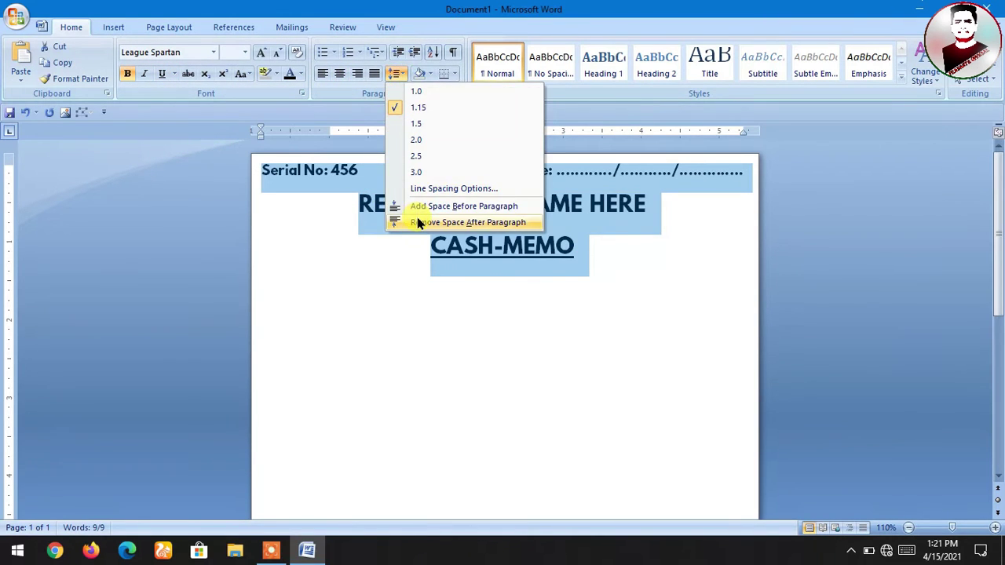
pyautogui.click(468, 222)
pyautogui.click(617, 220)
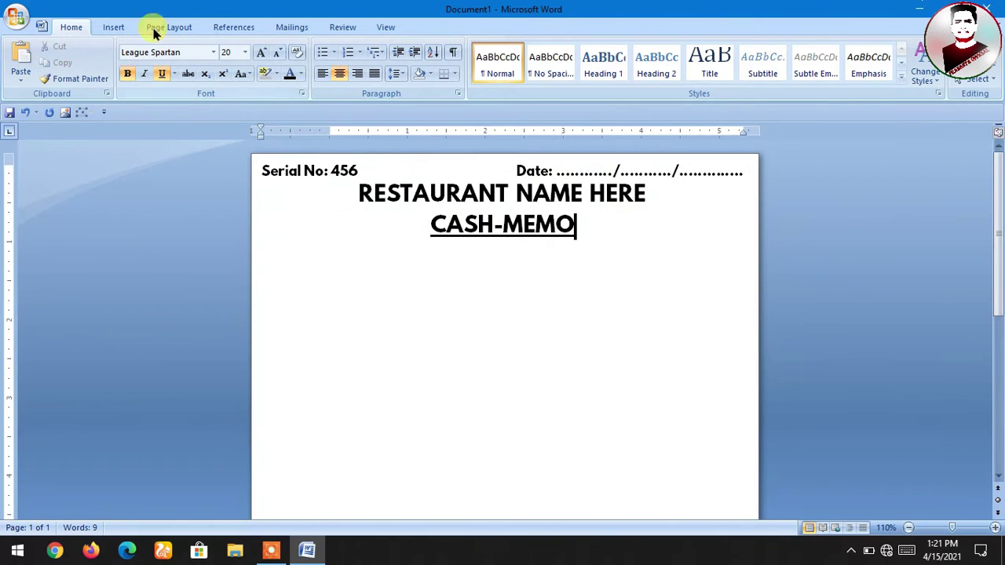
pyautogui.click(113, 26)
# Step: Insert the spoon-and-fork restaurant logo picture set to In Front of Text
pyautogui.click(162, 67)
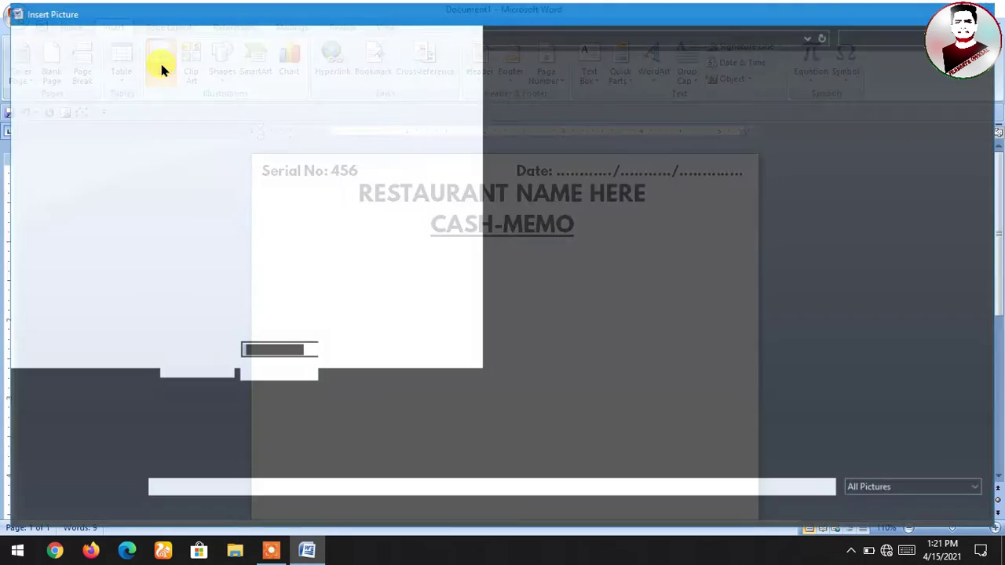
pyautogui.click(874, 219)
pyautogui.click(873, 510)
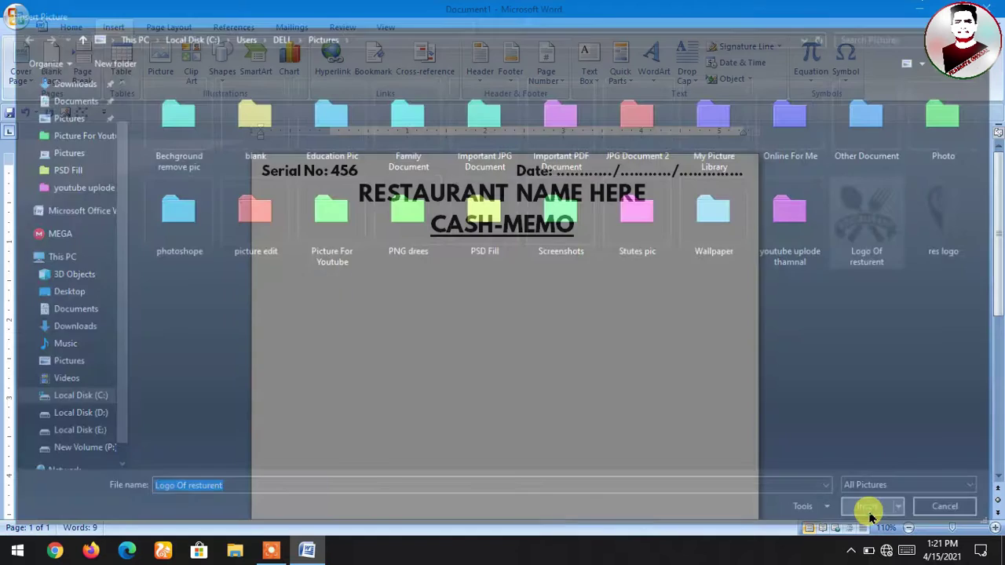
pyautogui.click(759, 78)
pyautogui.click(768, 165)
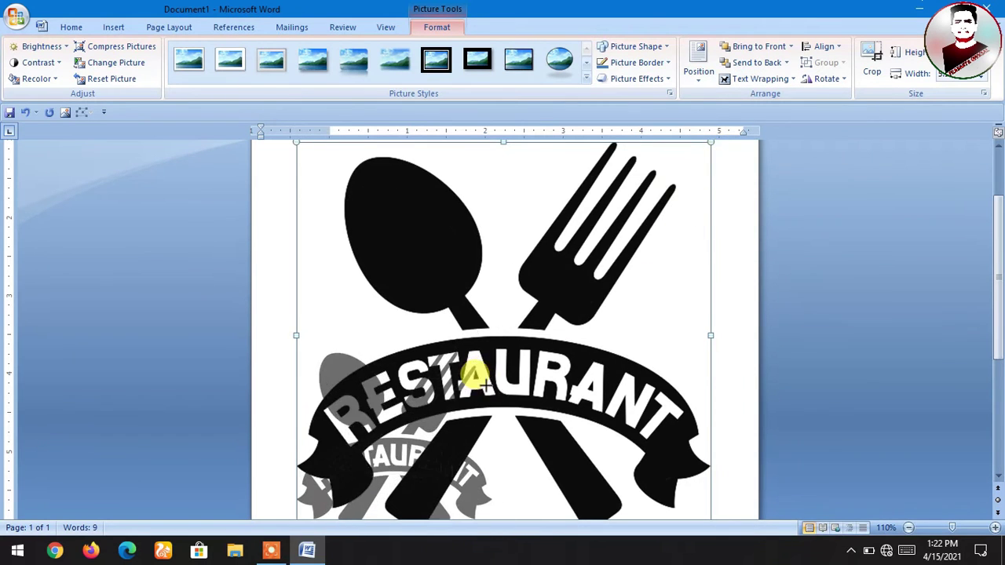
# Step: Shrink the logo and place it at the top-left beside the heading
pyautogui.moveTo(710, 147); pyautogui.dragTo(490, 353)
pyautogui.moveTo(433, 421); pyautogui.dragTo(500, 310)
pyautogui.scroll(2, 500, 310)
pyautogui.moveTo(460, 347); pyautogui.dragTo(404, 271)
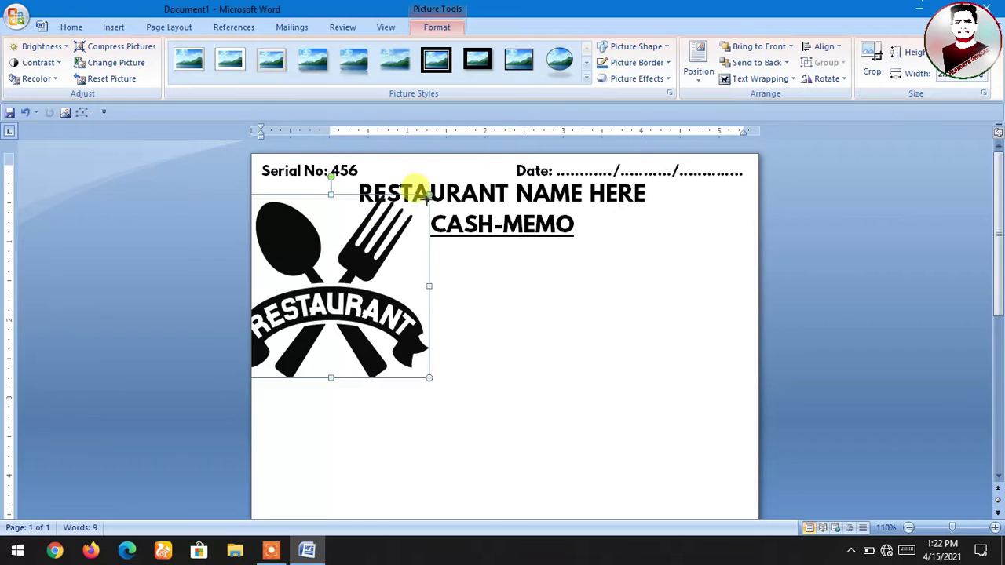
pyautogui.moveTo(426, 197); pyautogui.dragTo(366, 253)
pyautogui.moveTo(311, 325); pyautogui.dragTo(313, 235)
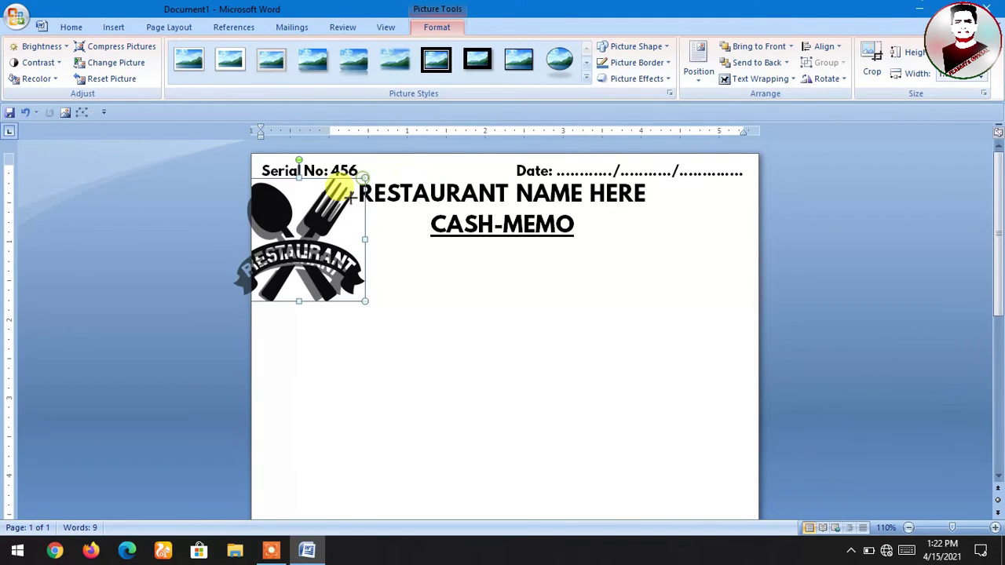
pyautogui.moveTo(364, 176); pyautogui.dragTo(351, 191)
pyautogui.moveTo(329, 229); pyautogui.dragTo(332, 204)
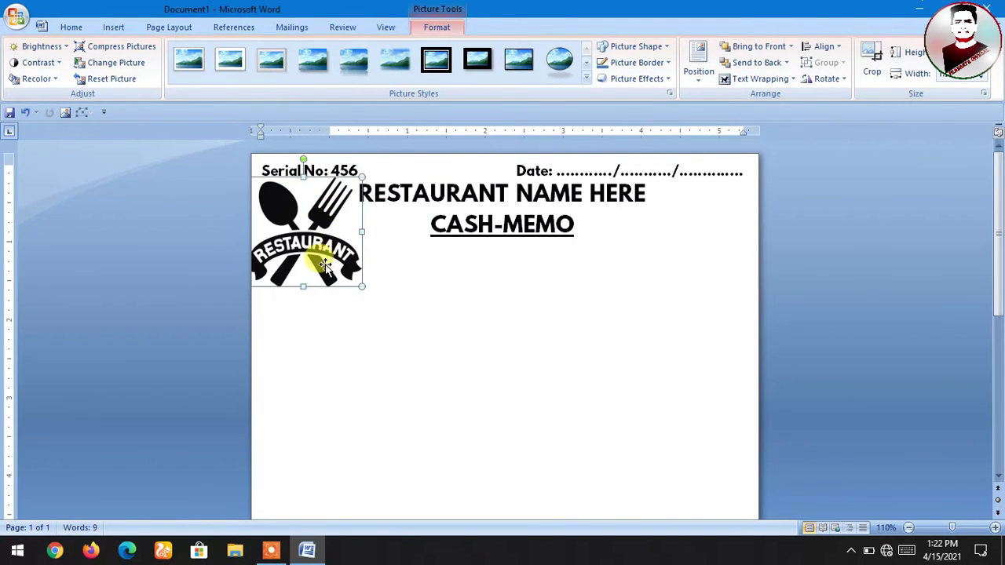
pyautogui.moveTo(361, 284)
pyautogui.mouseDown()
pyautogui.moveTo(321, 248)
pyautogui.moveTo(335, 248)
pyautogui.mouseUp()
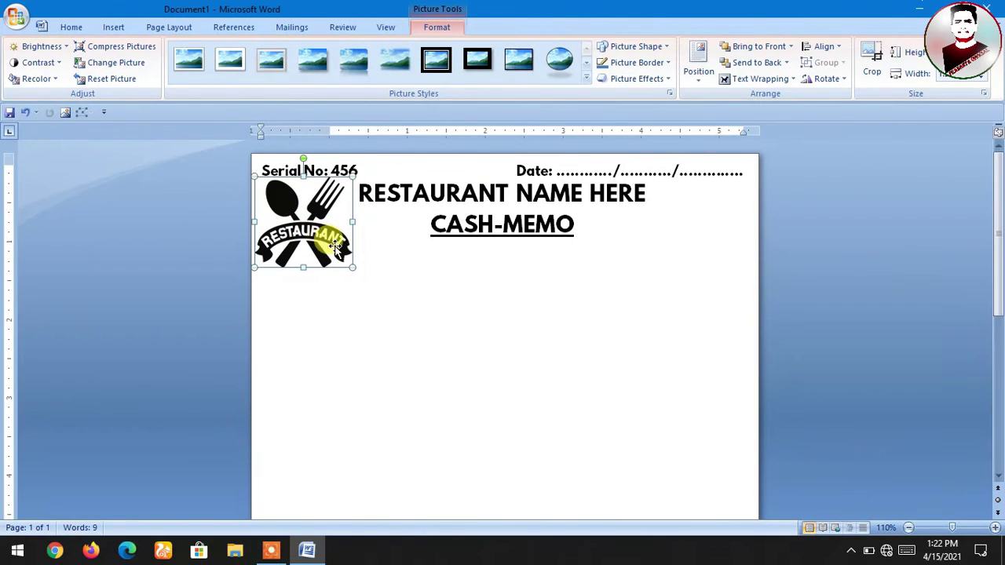
pyautogui.click(914, 265)
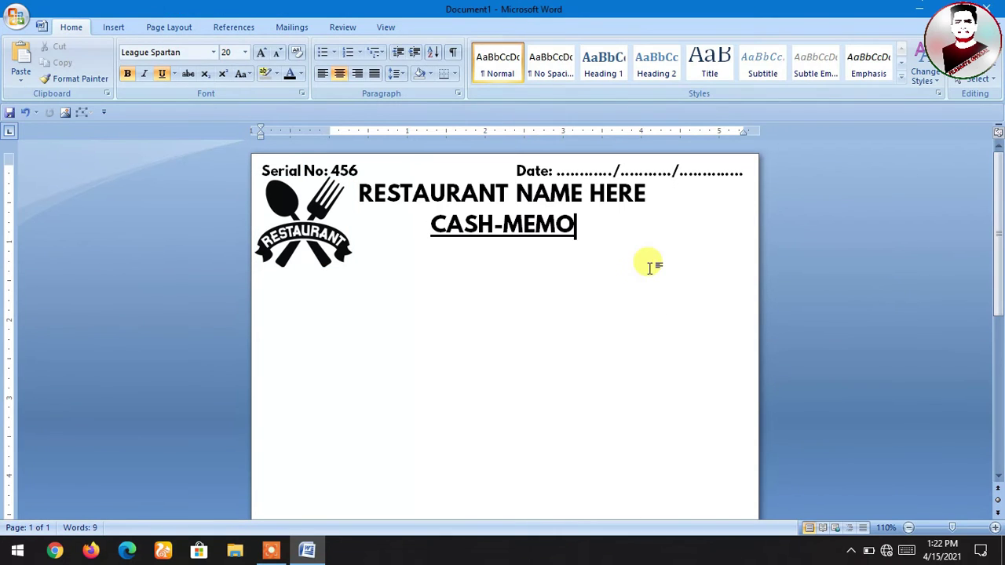
# Step: Draw a rectangle just under CASH-MEMO, 3.13 wide and a bit taller
pyautogui.moveTo(997, 251)
pyautogui.mouseDown()
pyautogui.moveTo(996, 262)
pyautogui.moveTo(997, 240)
pyautogui.mouseUp()
pyautogui.click(113, 27)
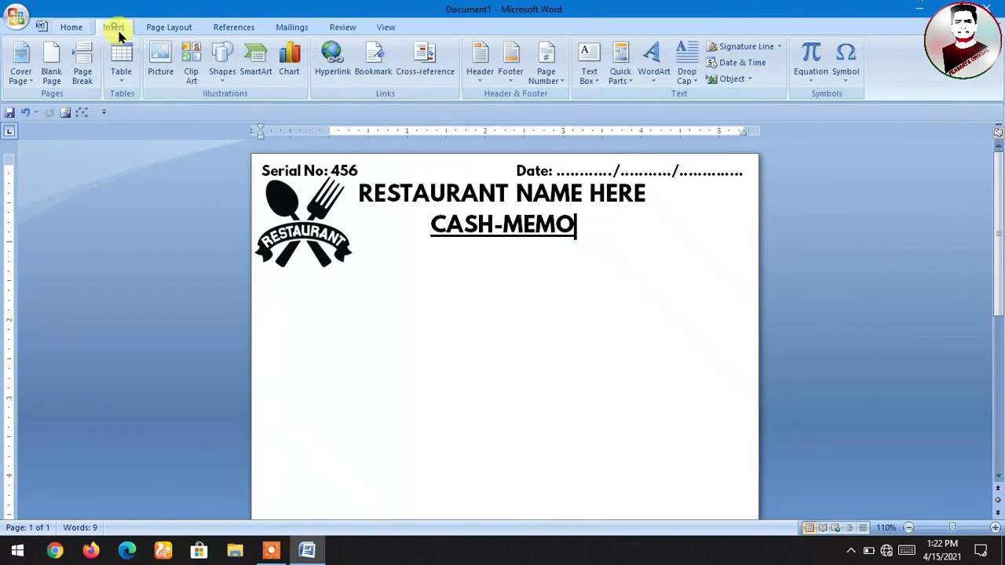
pyautogui.click(222, 62)
pyautogui.click(260, 109)
pyautogui.scroll(-5, 934, 333)
pyautogui.moveTo(358, 385); pyautogui.dragTo(679, 476)
pyautogui.moveTo(549, 384); pyautogui.dragTo(545, 220)
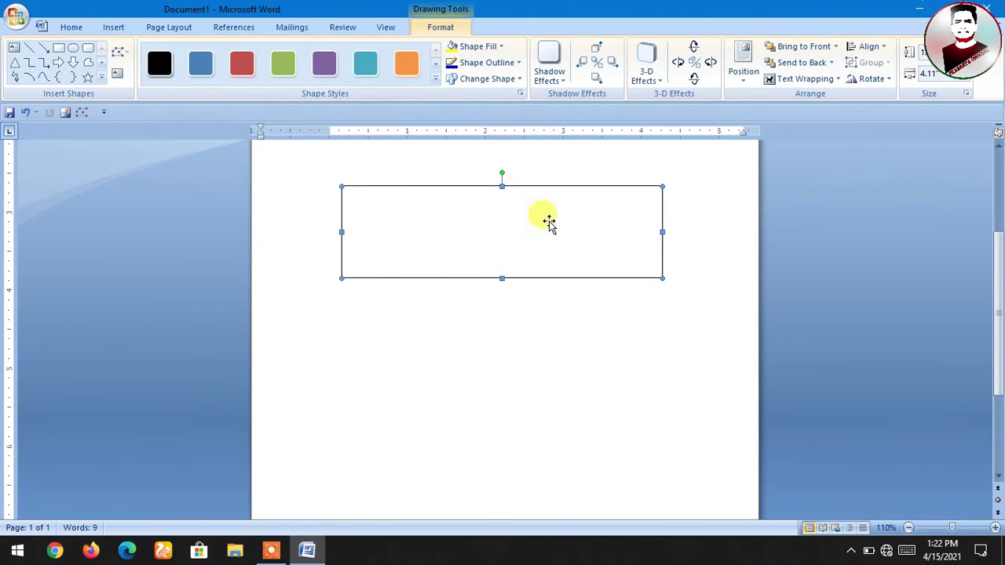
pyautogui.moveTo(535, 376); pyautogui.dragTo(543, 258)
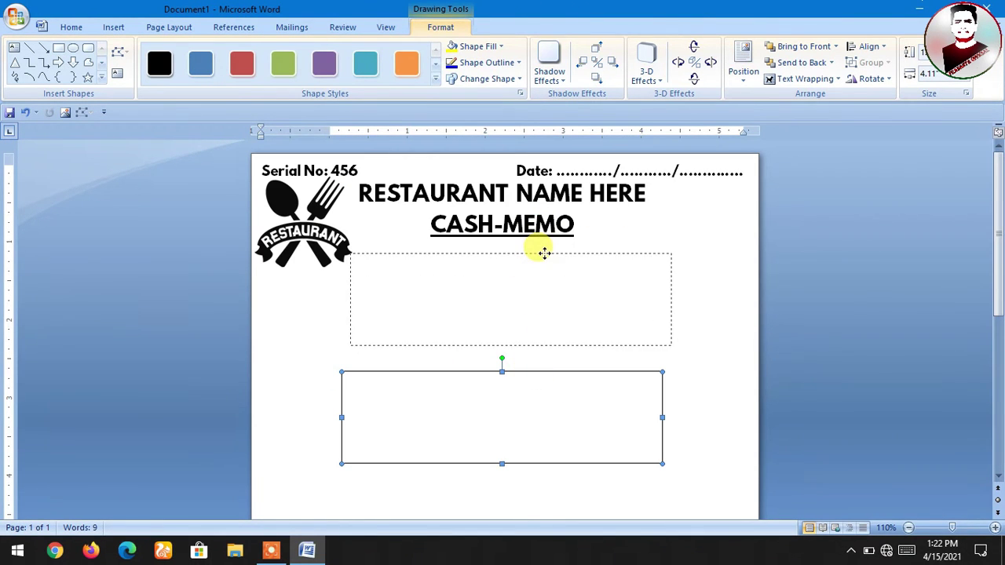
pyautogui.moveTo(671, 298); pyautogui.dragTo(594, 296)
pyautogui.moveTo(471, 344); pyautogui.dragTo(472, 388)
# Step: Add the text 'Address' to the rectangle, bold League Spartan 12, centred
pyautogui.rightClick(464, 328)
pyautogui.click(505, 383)
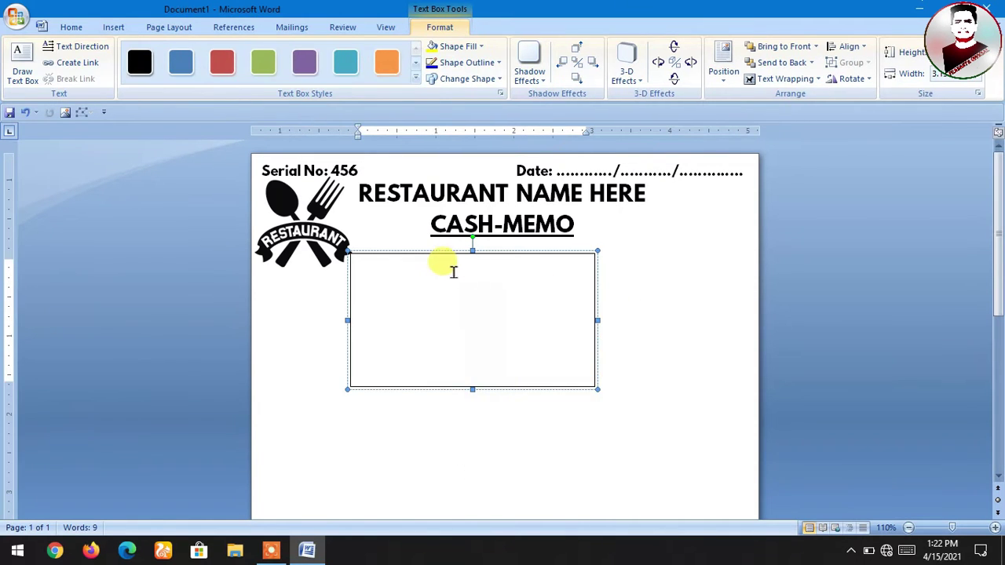
pyautogui.write('a')
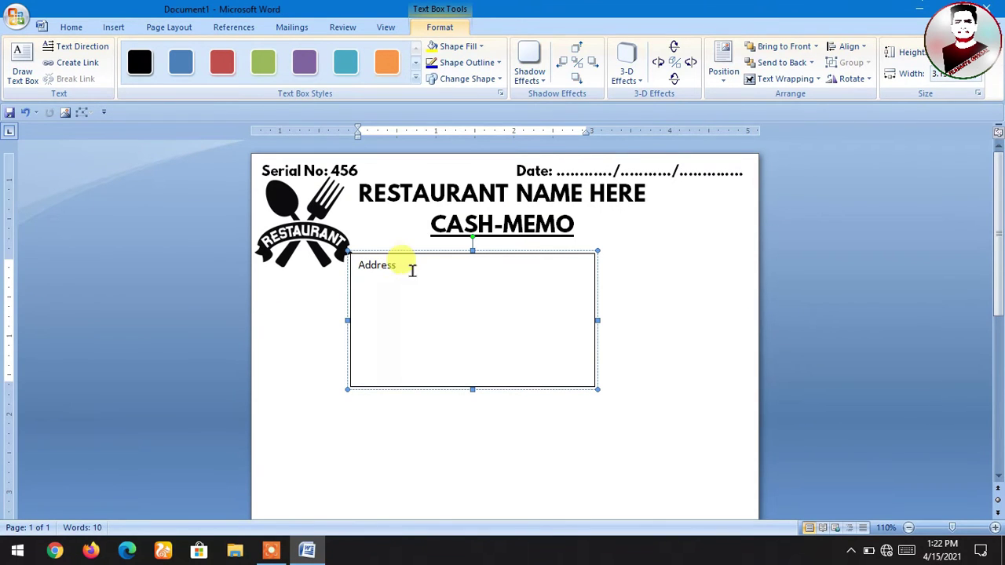
pyautogui.moveTo(401, 266); pyautogui.dragTo(270, 259)
pyautogui.click(73, 28)
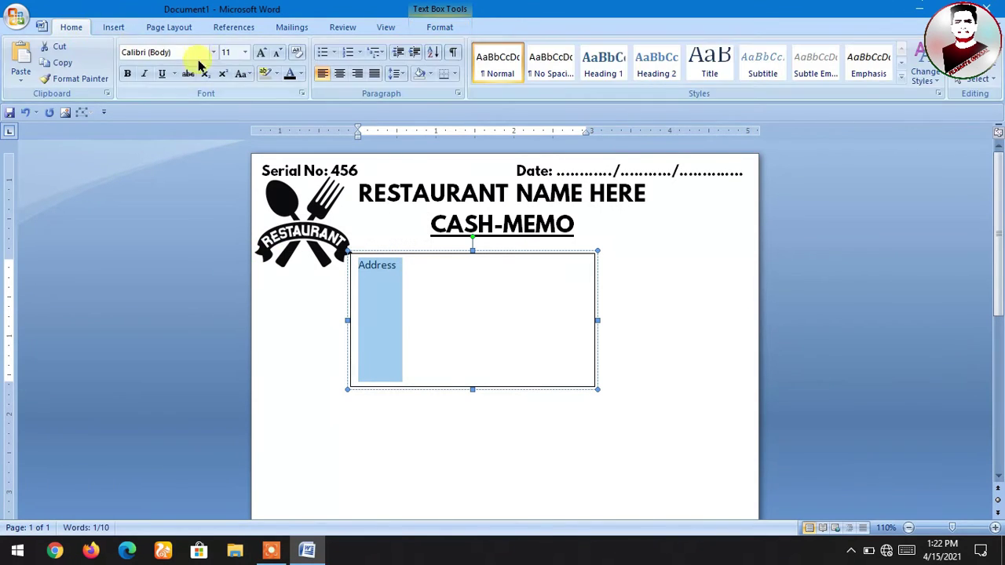
pyautogui.click(261, 51)
pyautogui.click(127, 73)
pyautogui.click(179, 52)
pyautogui.write('le')
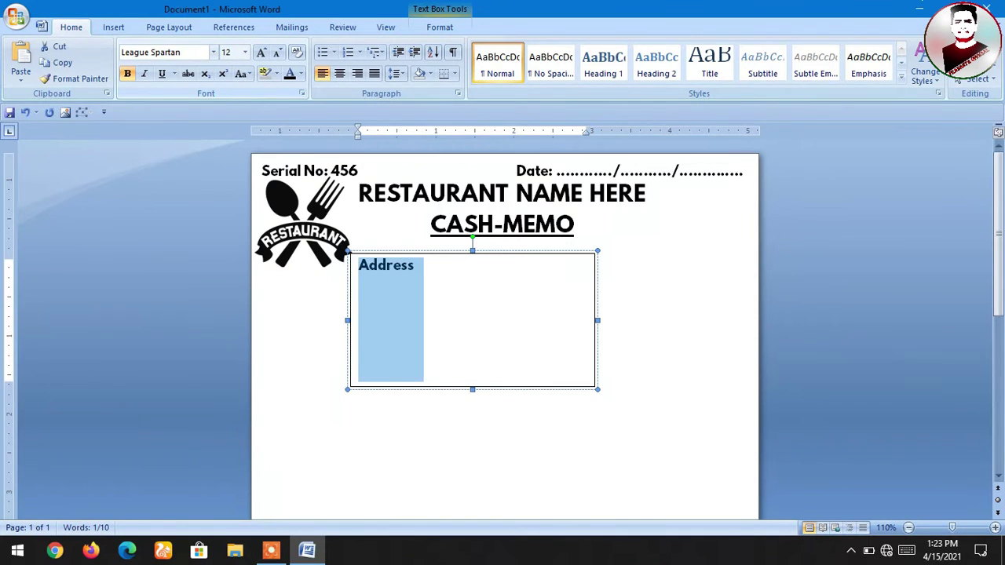
pyautogui.click(339, 73)
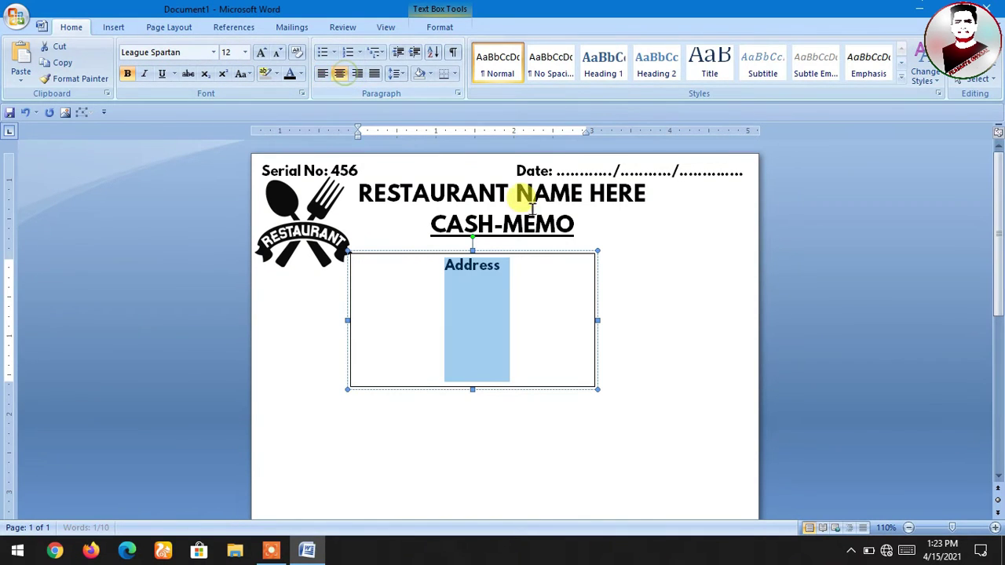
# Step: Start a new left-aligned line below Address and begin typing its first entry
pyautogui.click(519, 266)
pyautogui.press('Return')
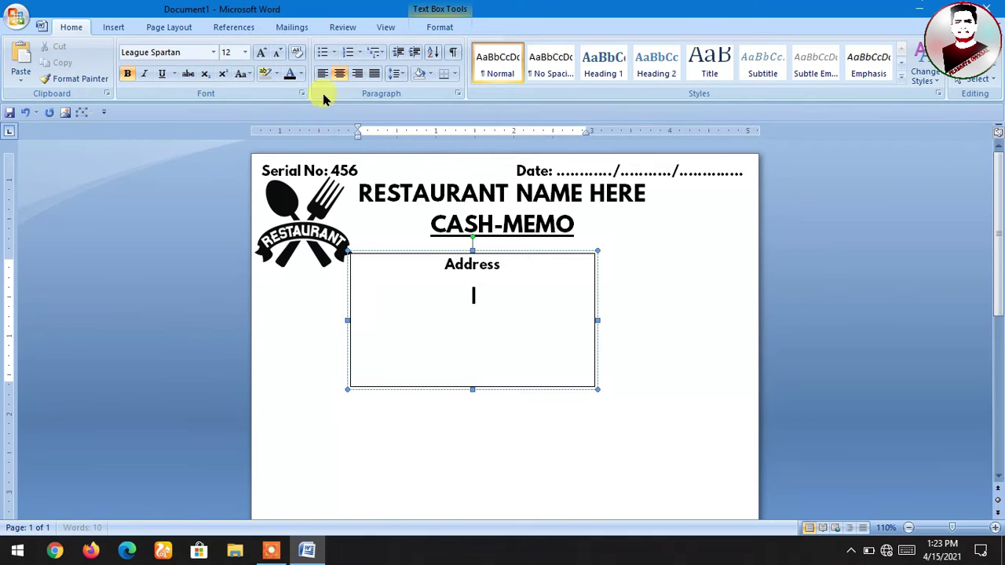
pyautogui.click(322, 73)
pyautogui.write('J')
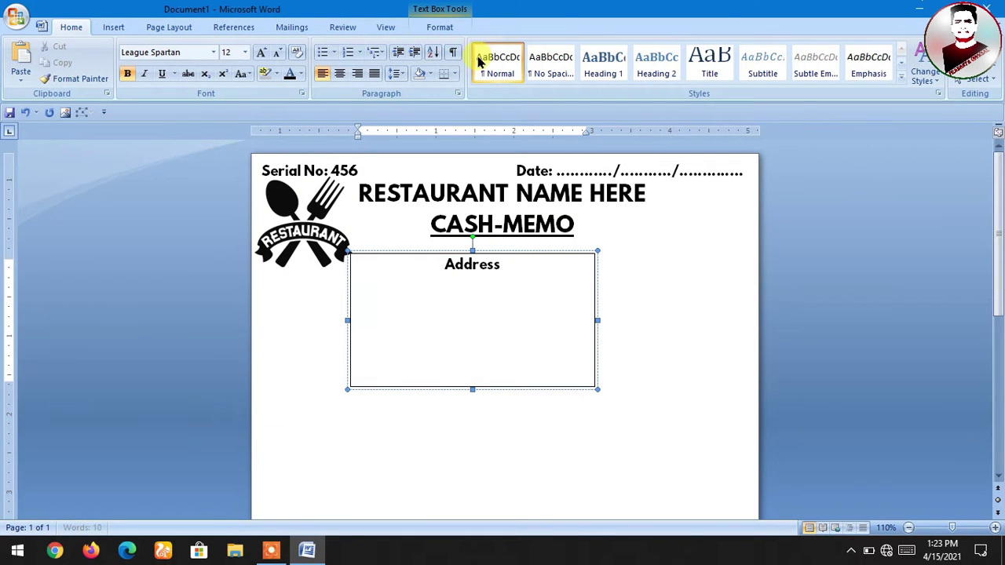
pyautogui.click(113, 26)
# Step: Insert the Wingdings telephone symbol followed by the phone number
pyautogui.click(833, 84)
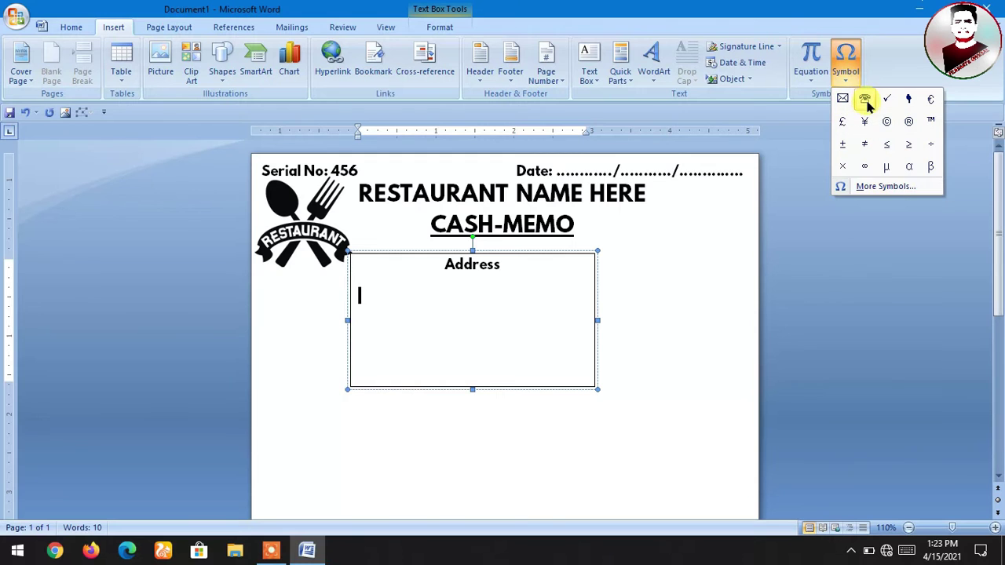
pyautogui.click(865, 188)
pyautogui.click(507, 193)
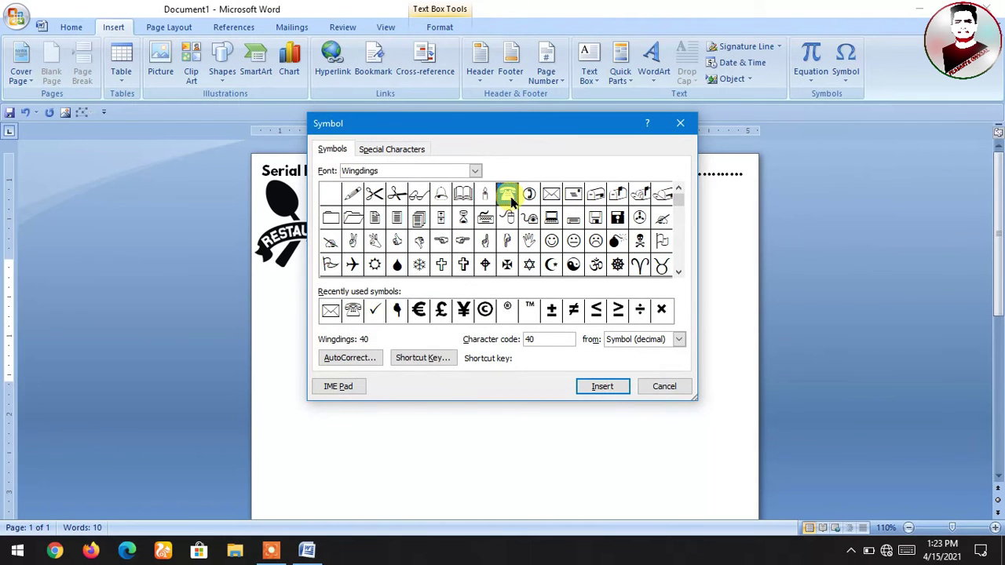
pyautogui.click(601, 383)
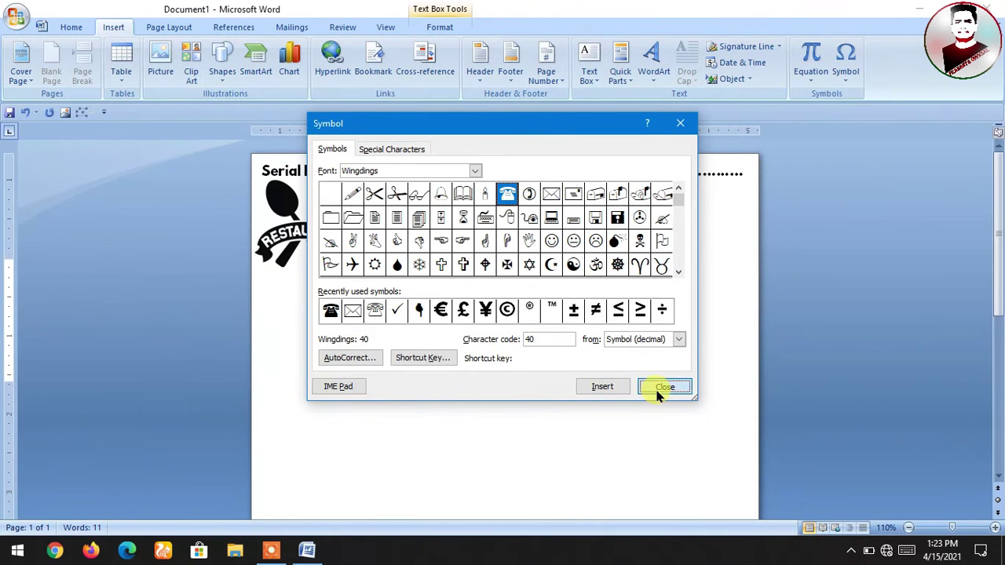
pyautogui.click(659, 387)
pyautogui.write('9')
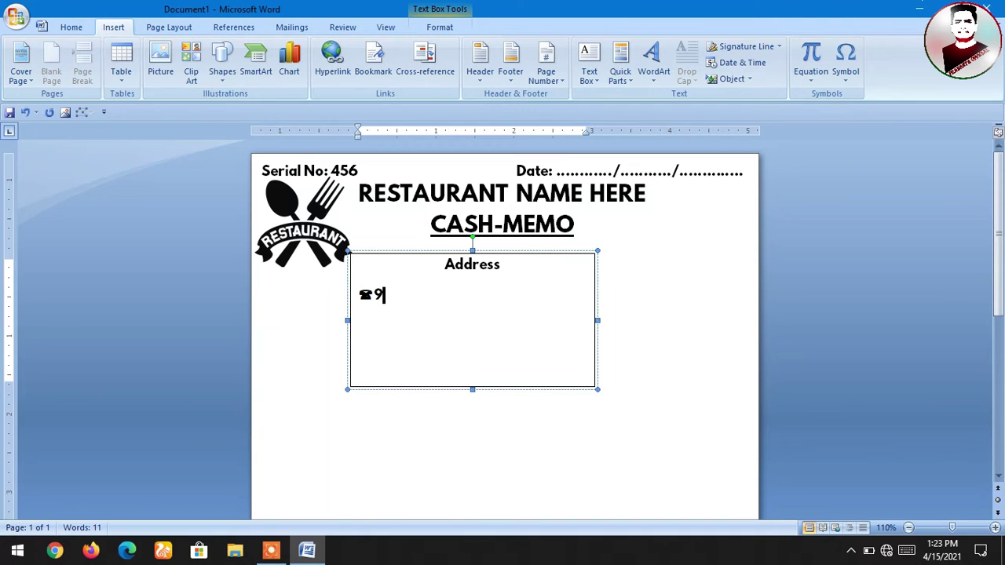
pyautogui.write('93')
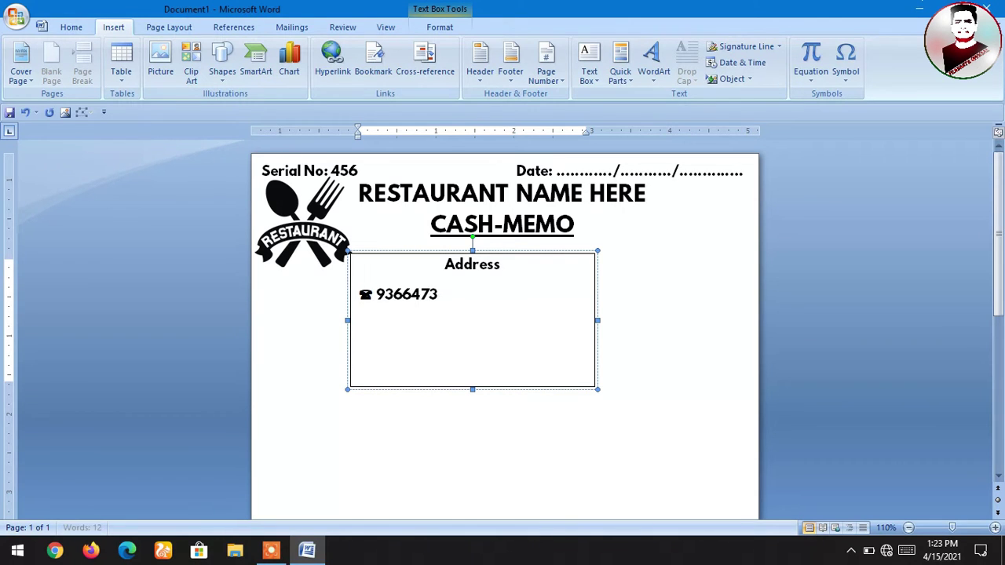
pyautogui.write('66')
pyautogui.press('Return')
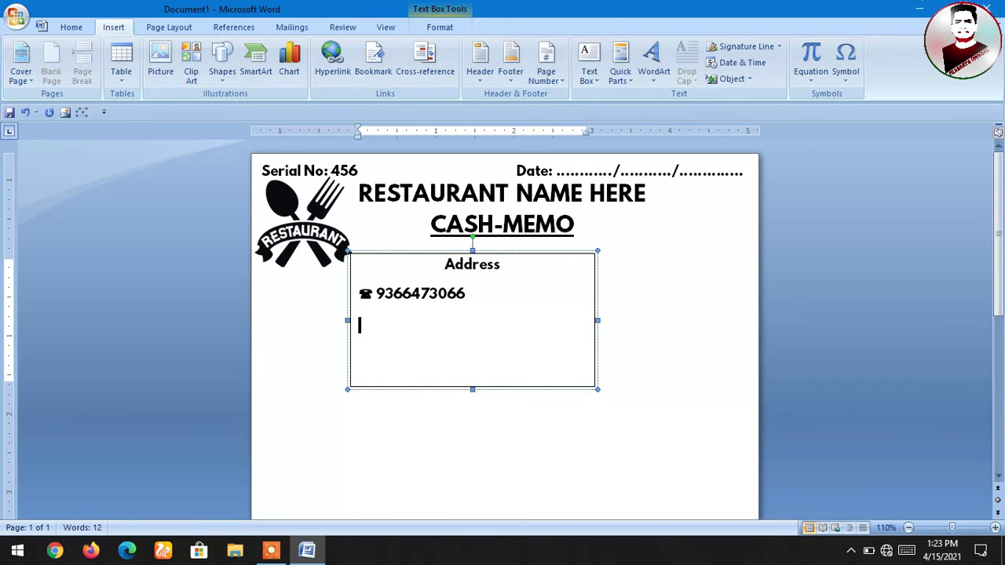
# Step: Insert the envelope symbol on the next line followed by the e-mail address
pyautogui.click(845, 63)
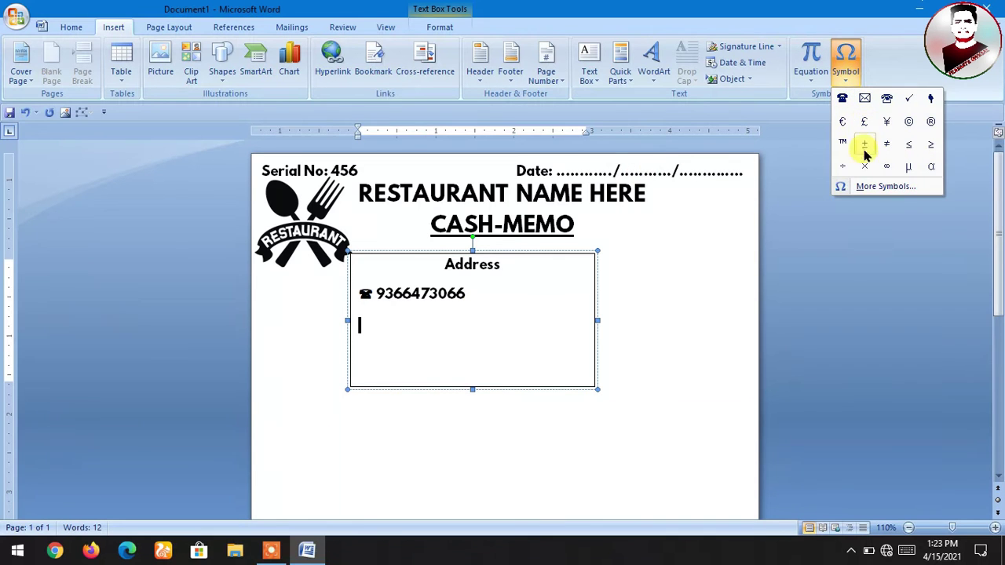
pyautogui.click(854, 187)
pyautogui.click(552, 194)
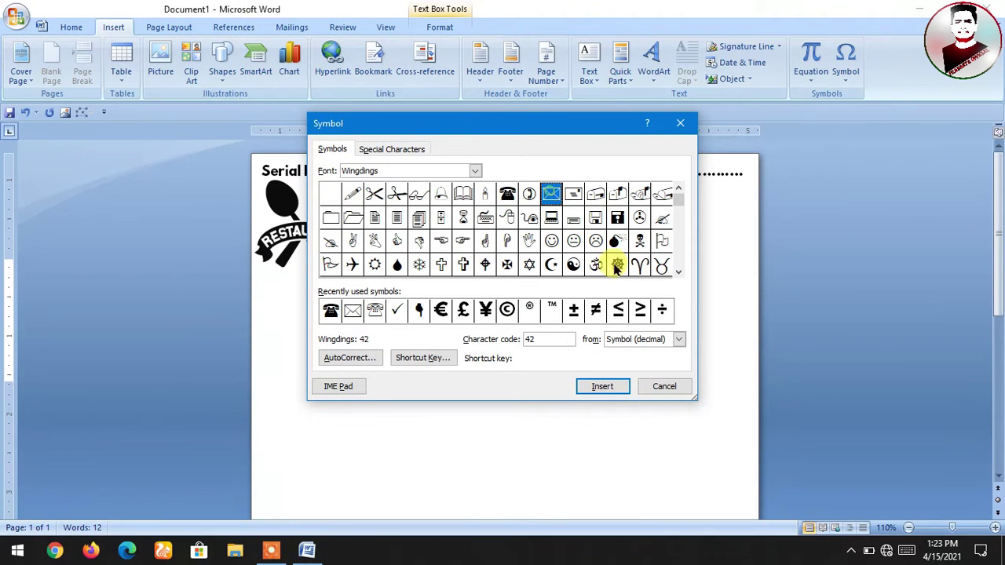
pyautogui.click(601, 387)
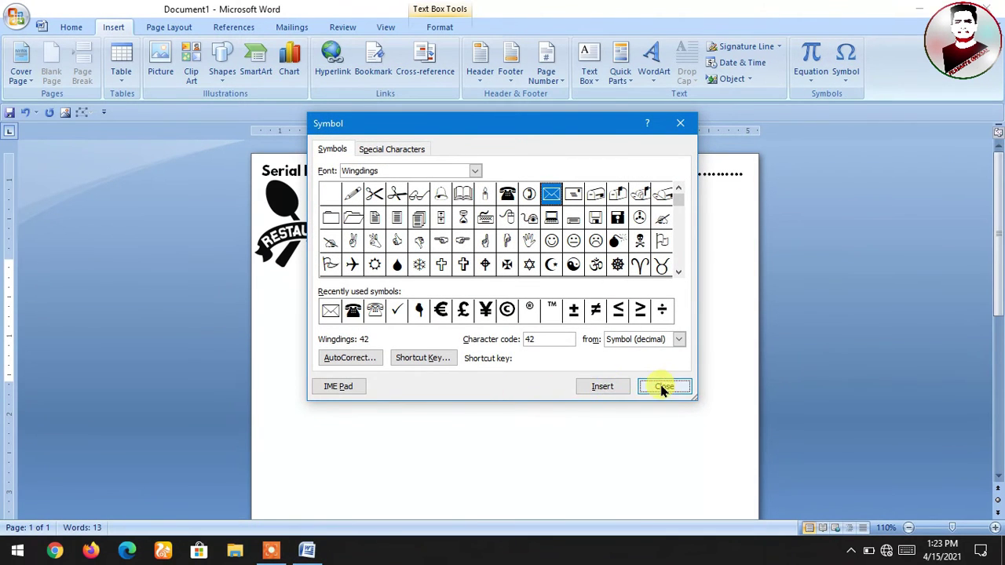
pyautogui.click(664, 386)
pyautogui.write('p')
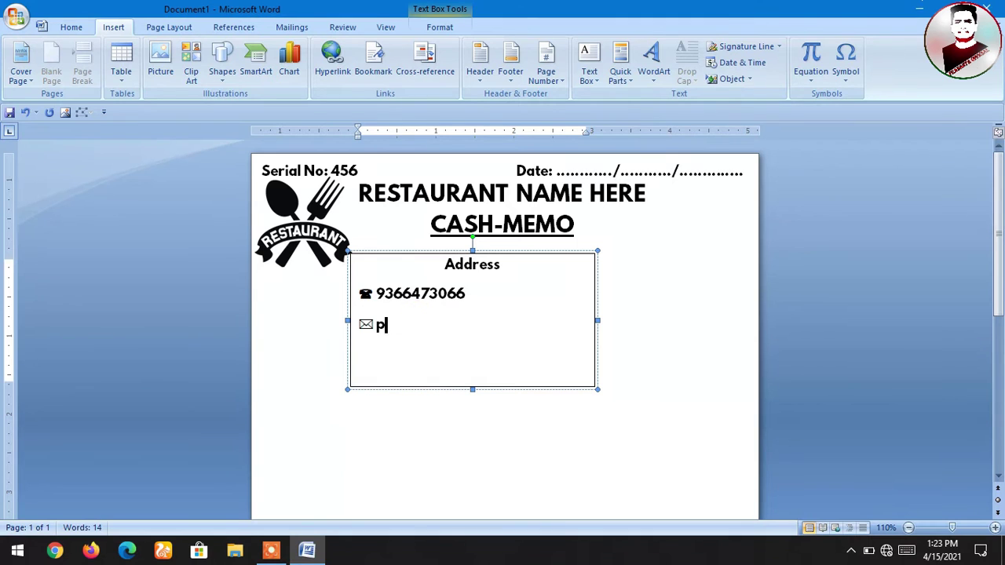
pyautogui.press('BackSpace')
pyautogui.press('BackSpace')
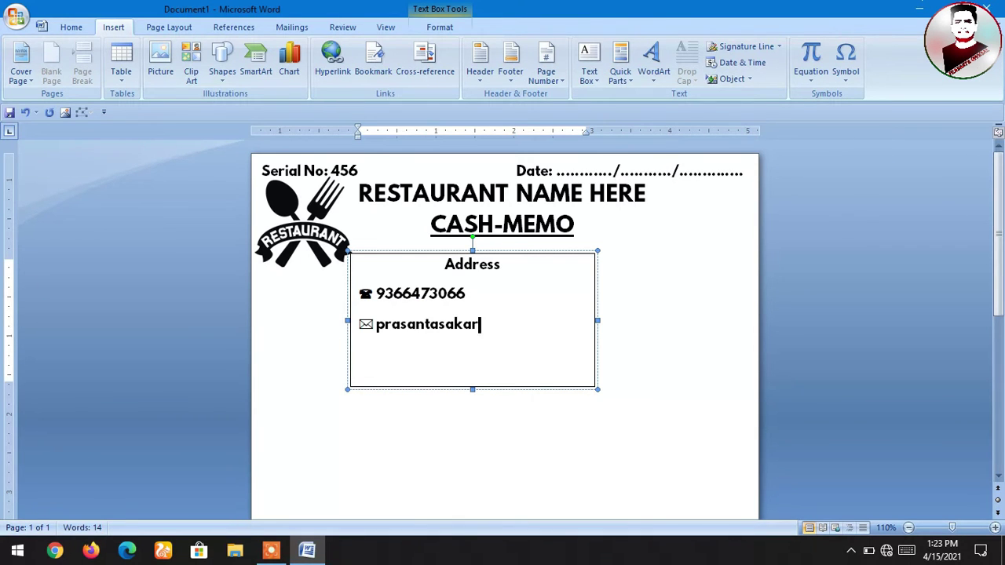
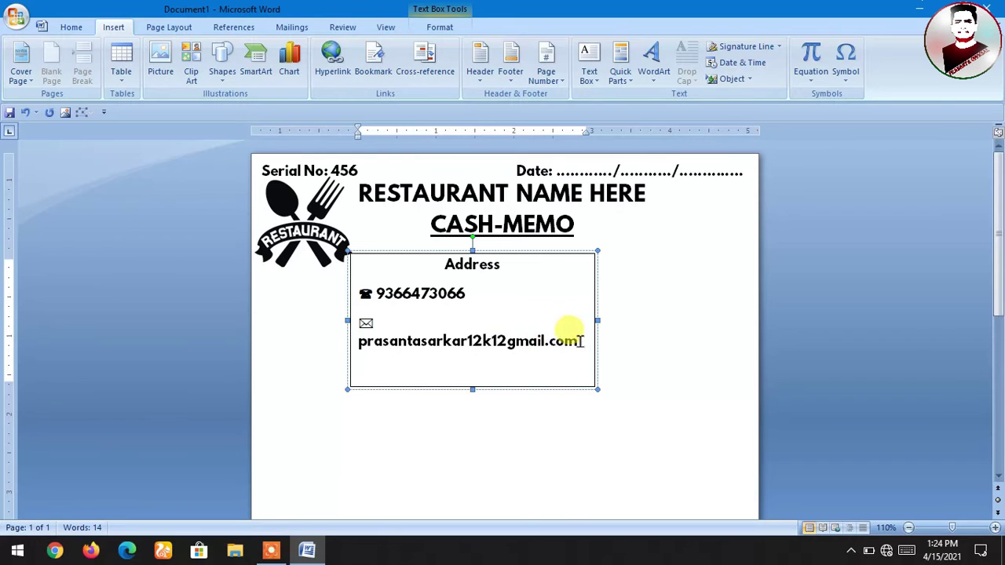
# Step: Shrink the phone and e-mail lines to size 10
pyautogui.doubleClick(511, 338)
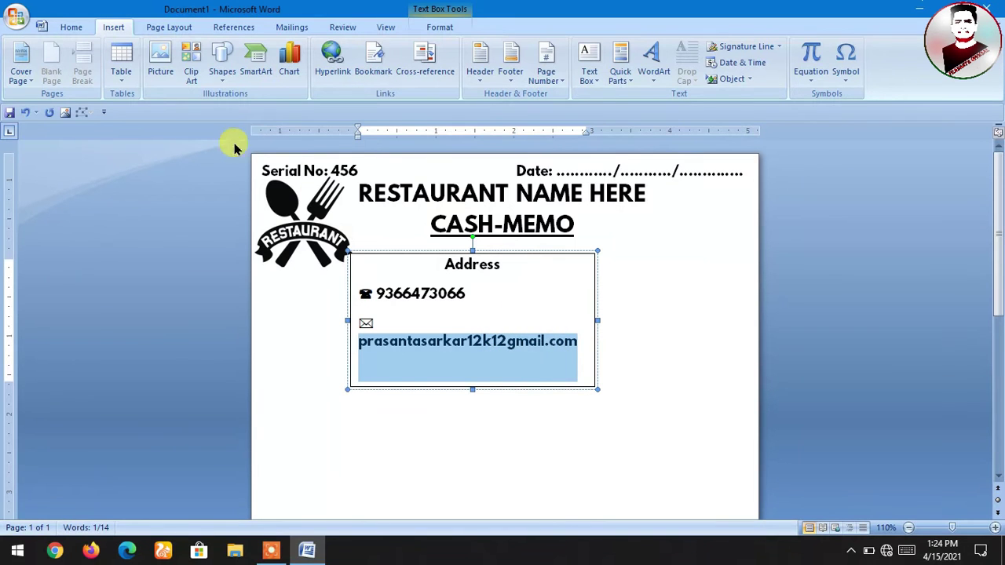
pyautogui.click(75, 25)
pyautogui.click(566, 325)
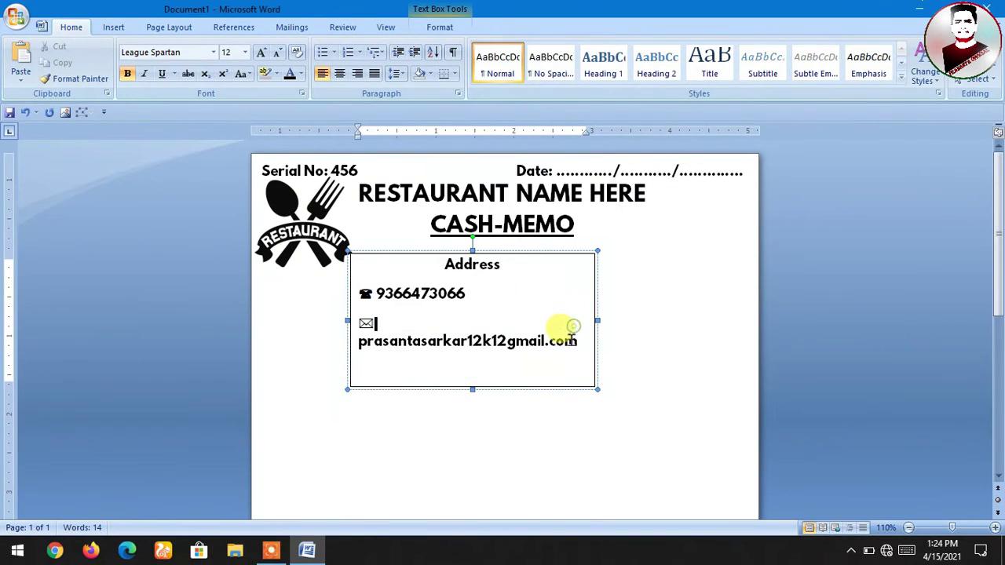
pyautogui.moveTo(581, 375); pyautogui.dragTo(361, 292)
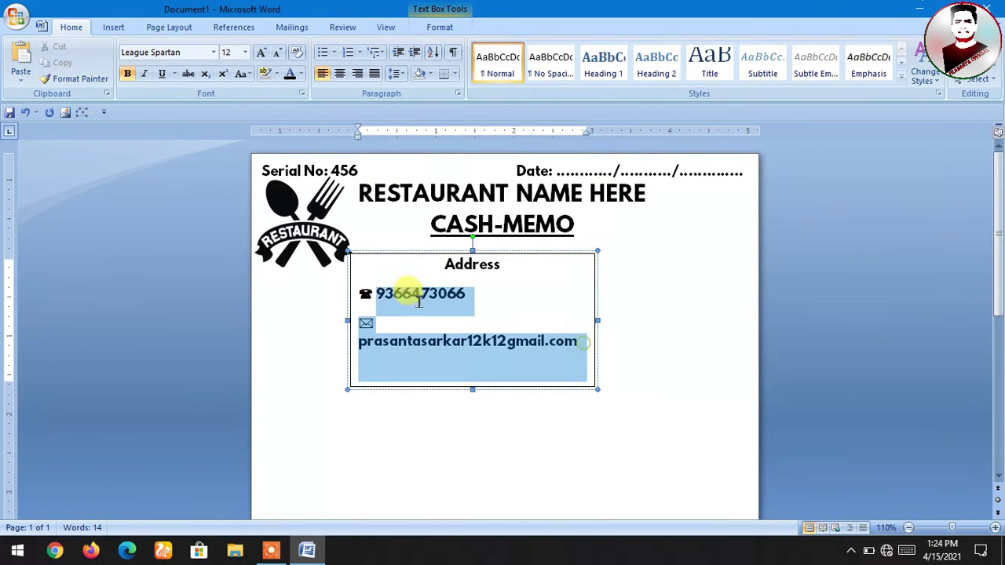
pyautogui.click(276, 53)
pyautogui.click(276, 53)
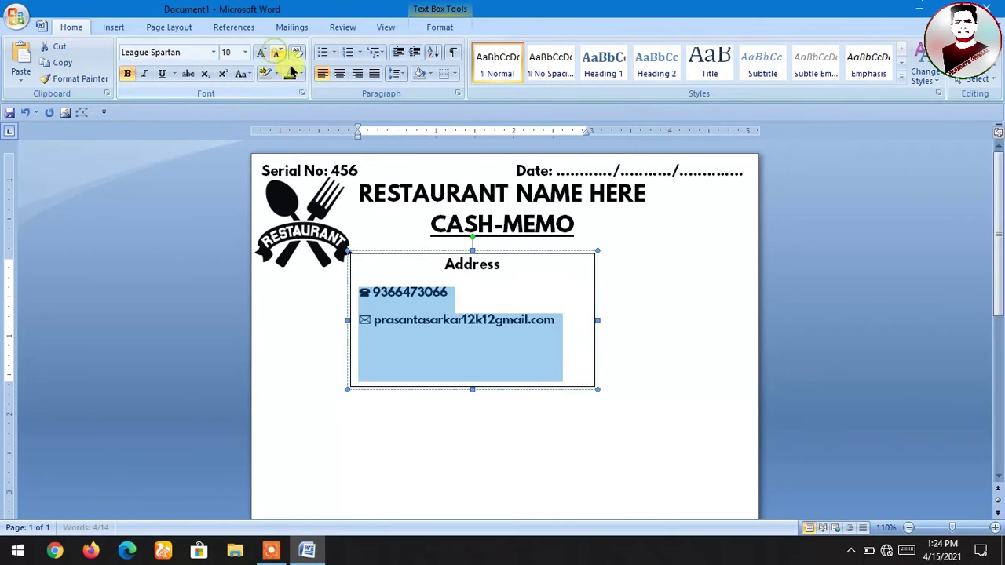
# Step: Enlarge the telephone and envelope icons, the envelope to size 12
pyautogui.moveTo(365, 320); pyautogui.dragTo(365, 309)
pyautogui.click(359, 289)
pyautogui.click(260, 53)
pyautogui.click(369, 323)
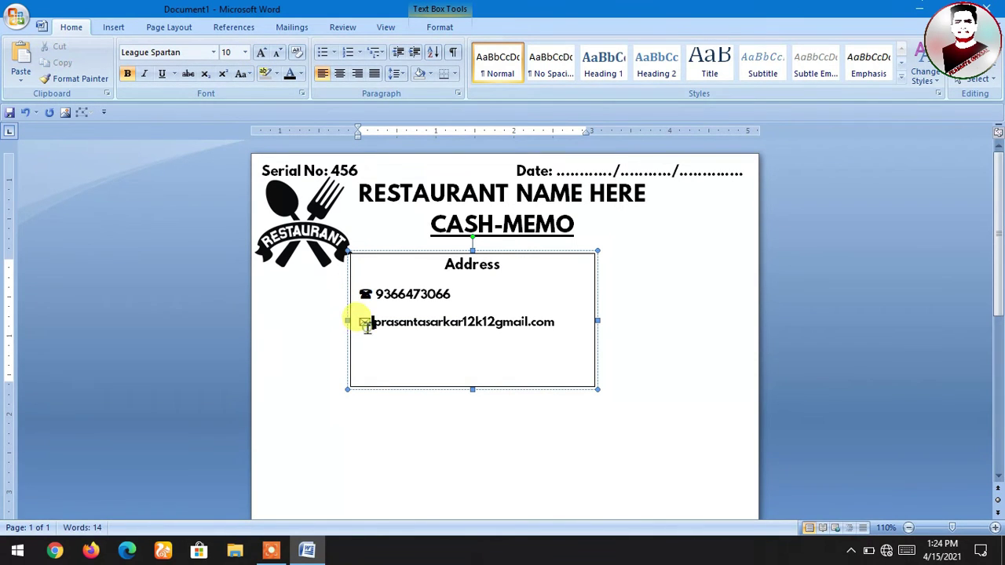
pyautogui.moveTo(366, 326); pyautogui.dragTo(353, 310)
pyautogui.click(261, 52)
pyautogui.click(262, 51)
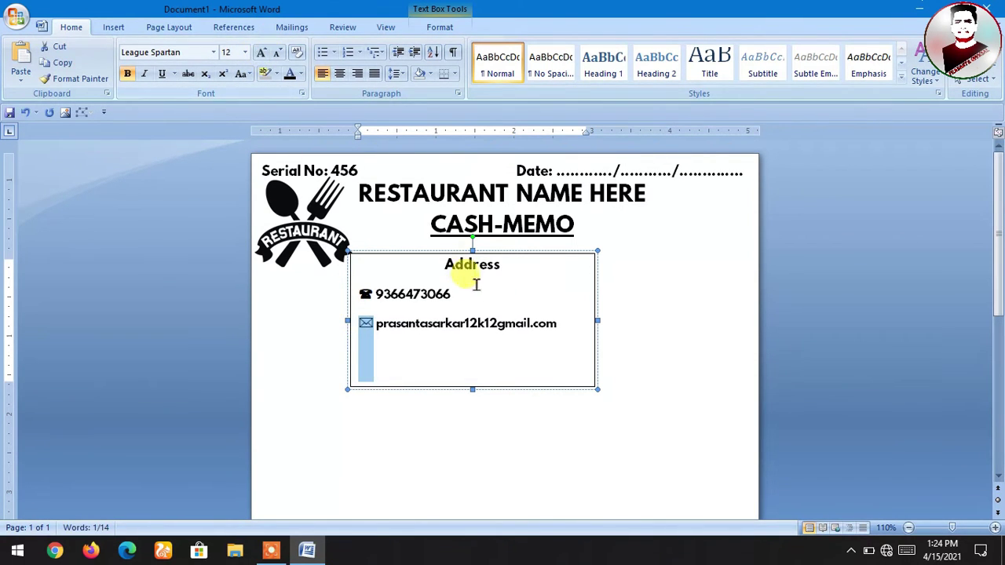
# Step: Remove the space after paragraph for all text in the address box
pyautogui.moveTo(565, 326); pyautogui.dragTo(426, 262)
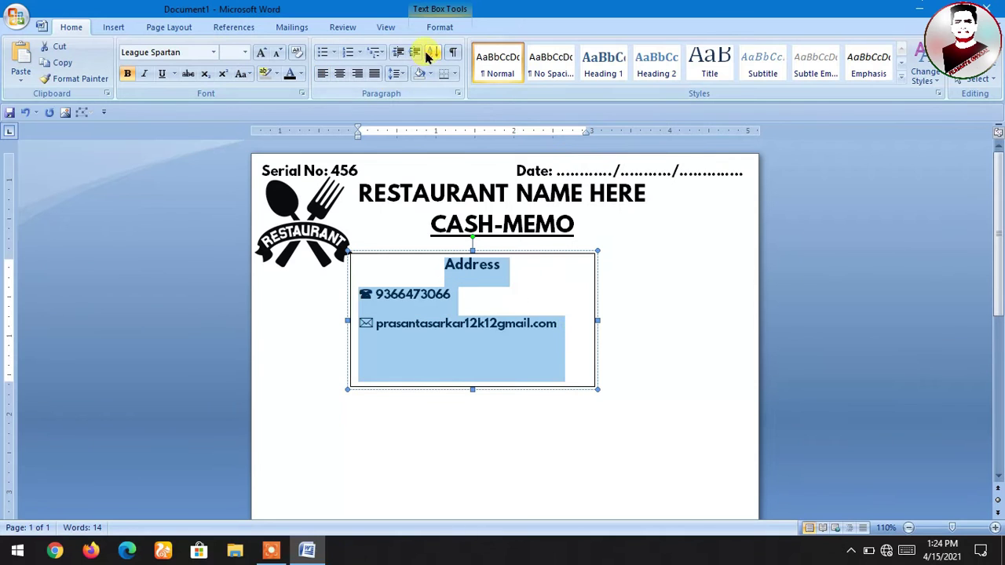
pyautogui.click(398, 73)
pyautogui.click(400, 222)
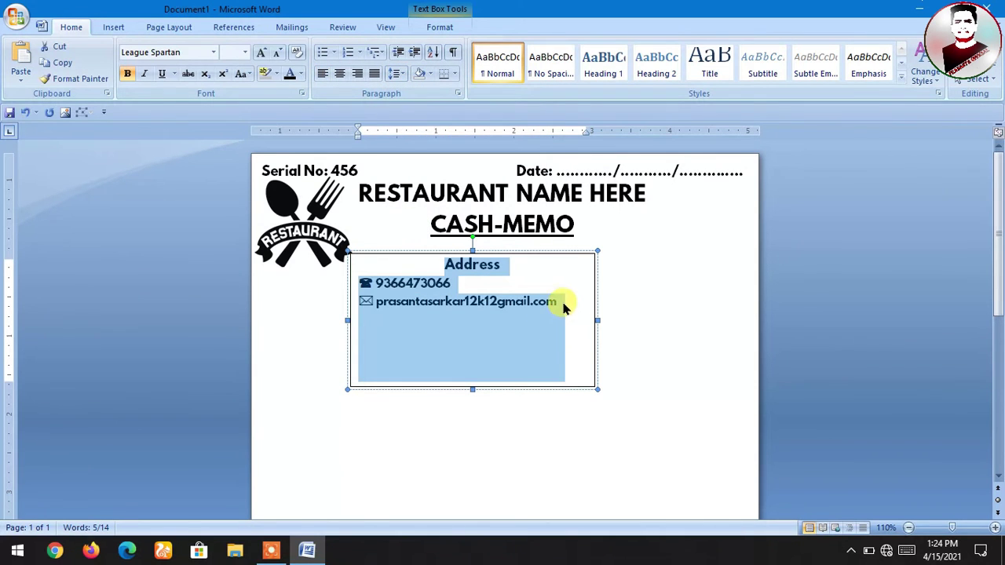
pyautogui.click(561, 302)
# Step: Type the street and district address lines, ending with the PIN code, below the e-mail
pyautogui.press('Down')
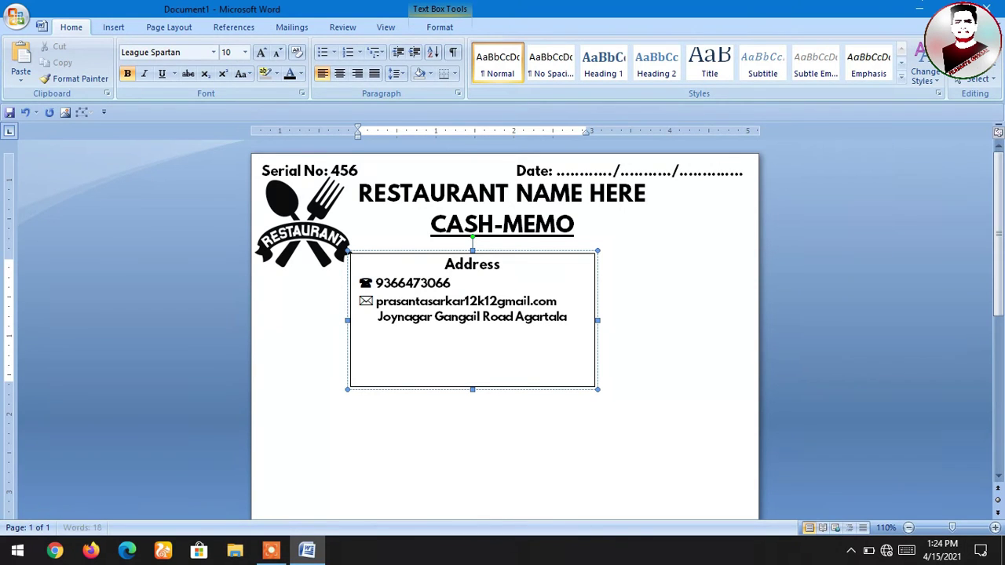
pyautogui.press('BackSpace')
pyautogui.write('West Tripura')
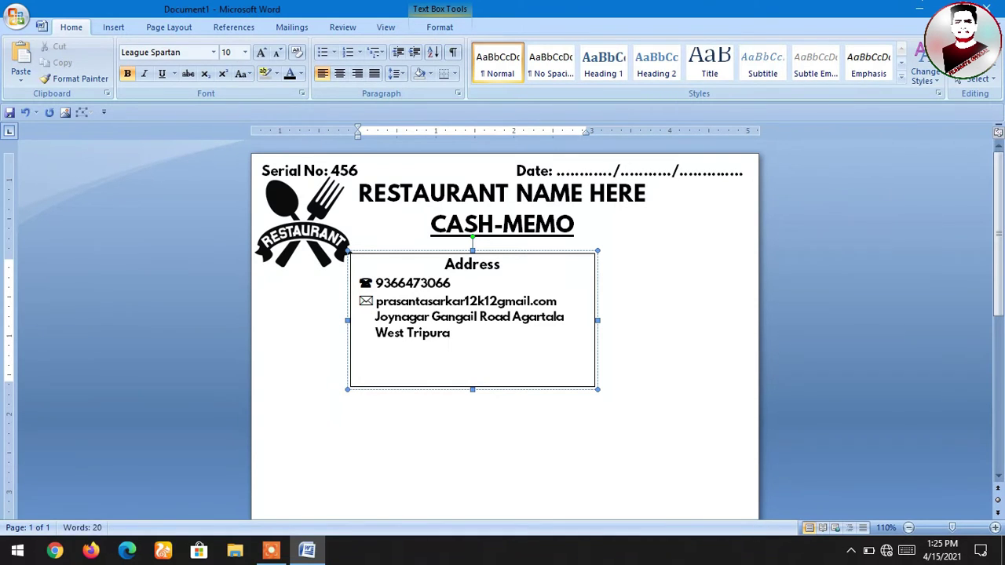
pyautogui.write('Pl')
pyautogui.write('99001')
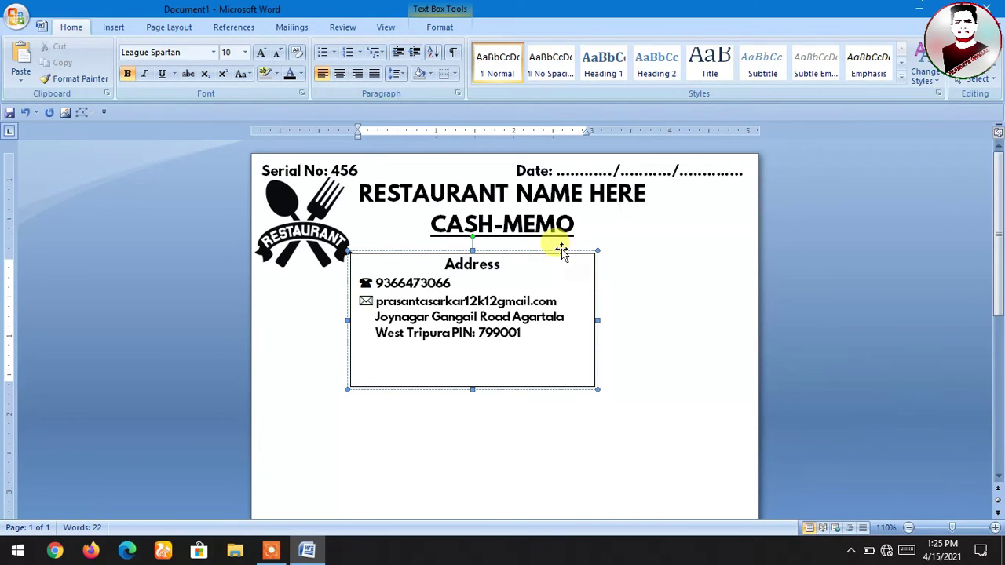
# Step: Move the address box to the page's right edge and give it No Fill and No Outline
pyautogui.moveTo(561, 250); pyautogui.dragTo(736, 220)
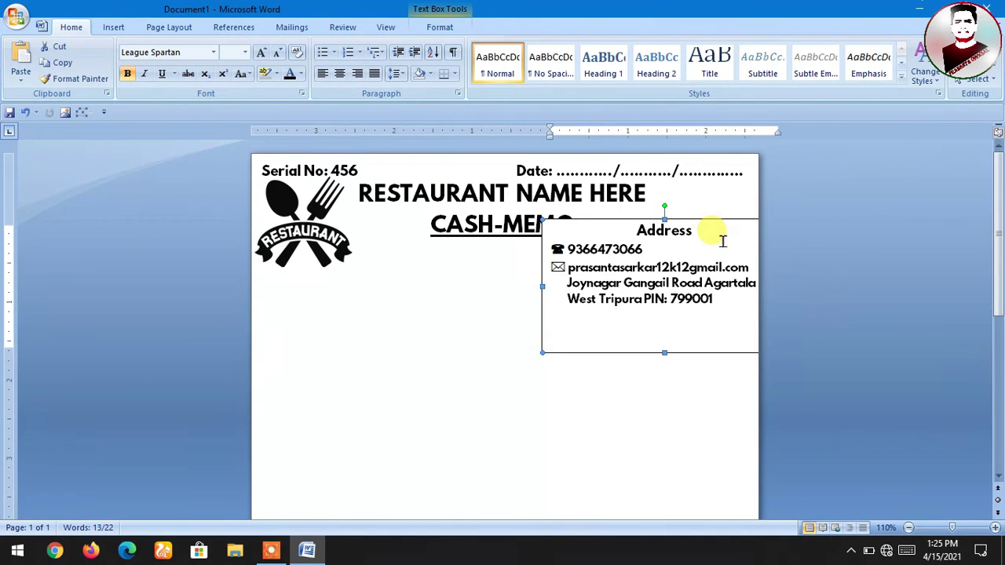
pyautogui.click(441, 27)
pyautogui.click(471, 46)
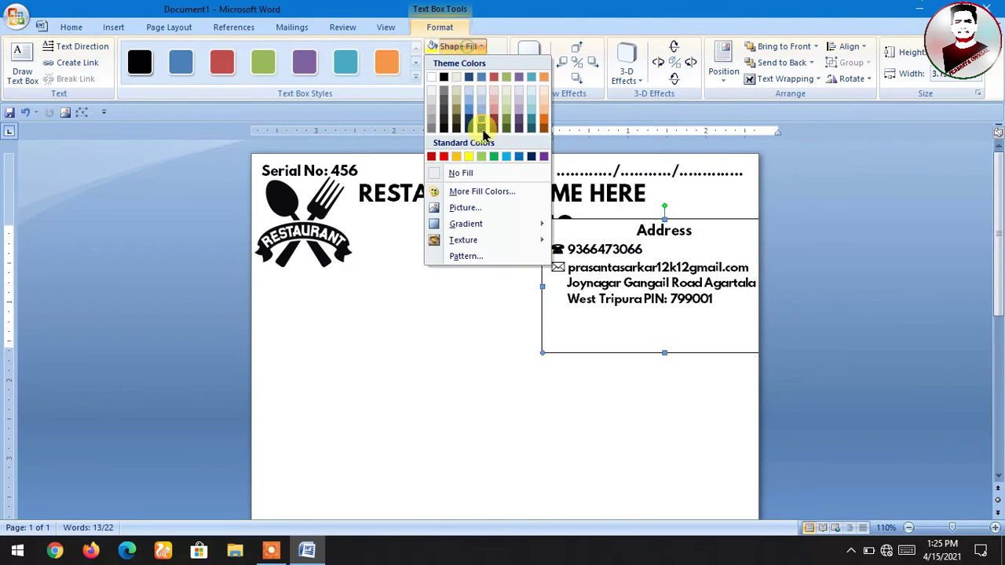
pyautogui.click(460, 173)
pyautogui.click(468, 63)
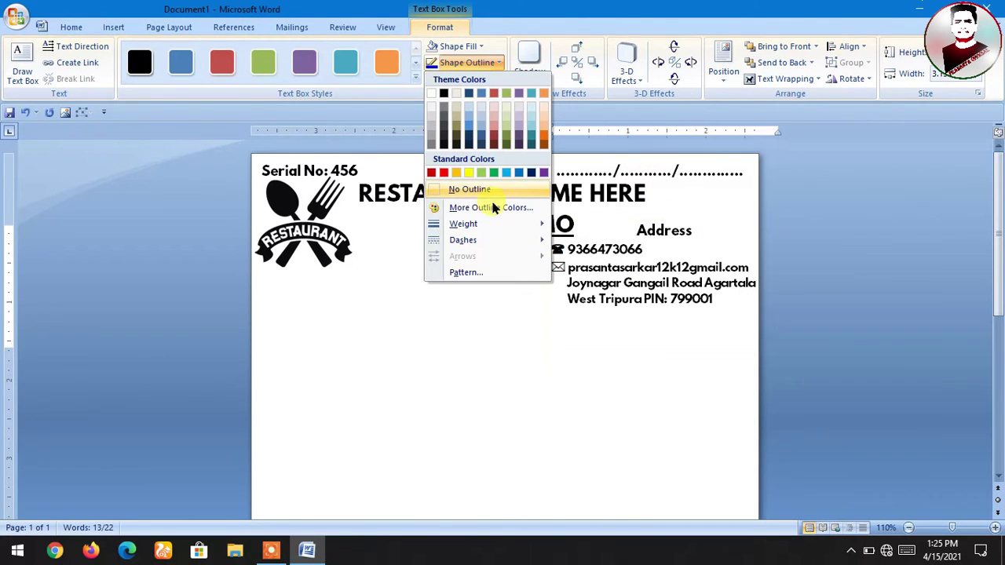
pyautogui.click(463, 189)
# Step: Shorten the address box to fit its text and indent the phone and e-mail lines
pyautogui.moveTo(664, 352); pyautogui.dragTo(665, 312)
pyautogui.click(854, 273)
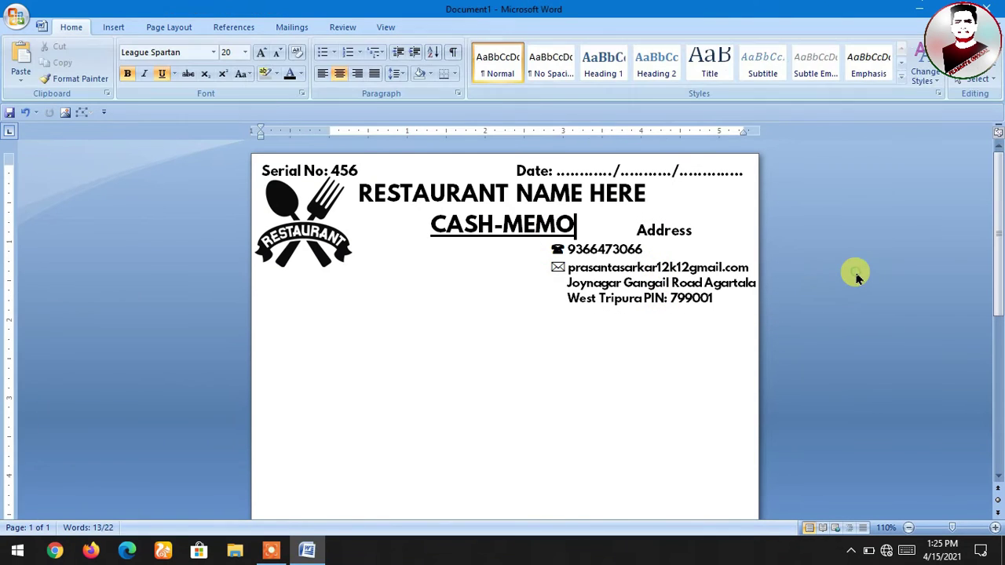
pyautogui.click(696, 264)
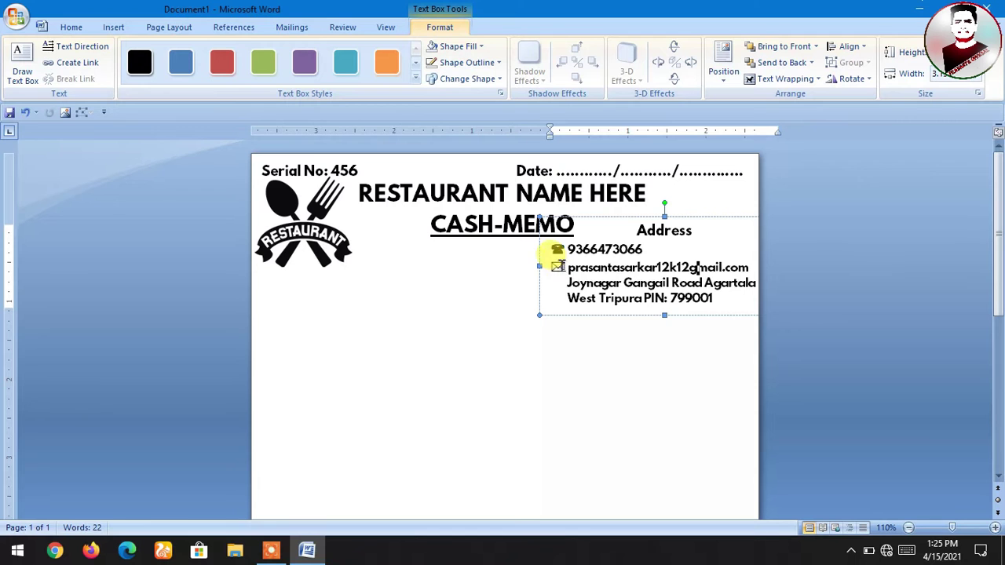
pyautogui.click(549, 268)
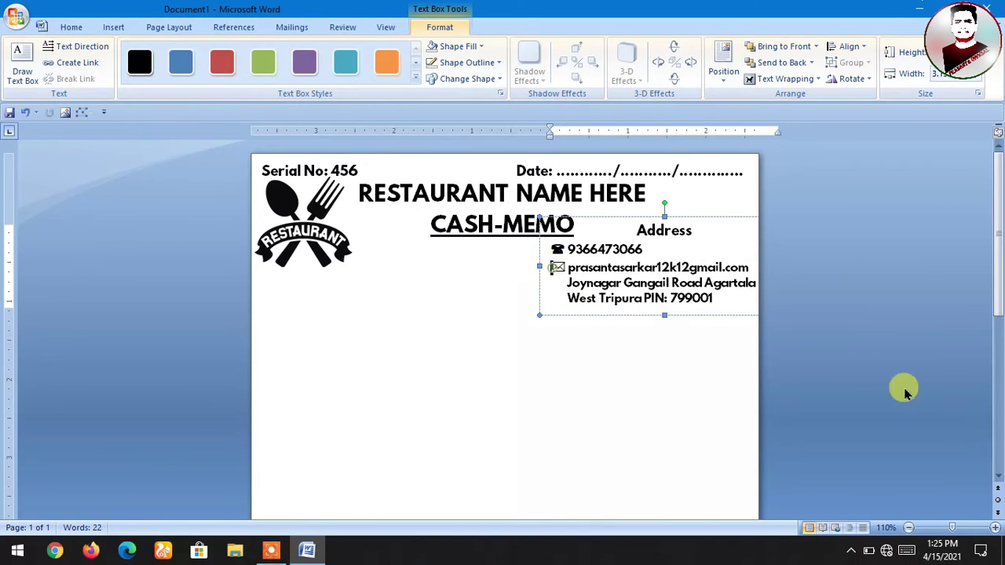
pyautogui.click(543, 250)
# Step: Underline the word 'Address' in the address box
pyautogui.click(824, 318)
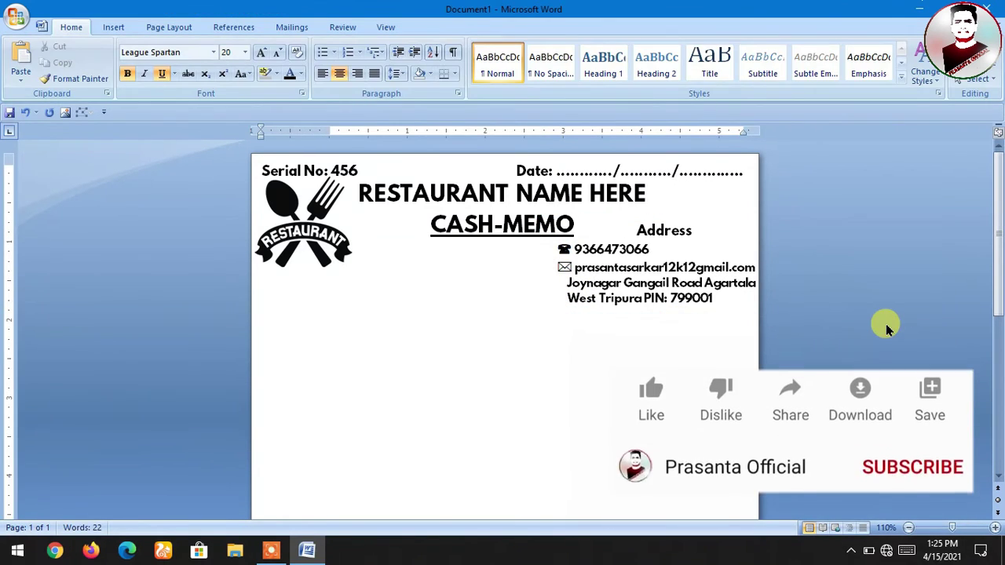
pyautogui.doubleClick(663, 230)
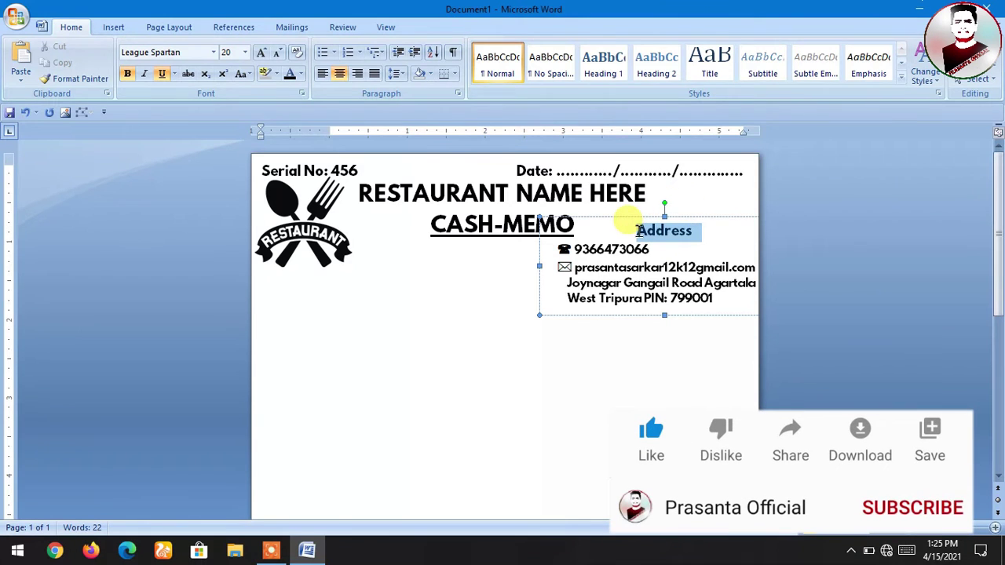
pyautogui.click(70, 27)
pyautogui.click(174, 74)
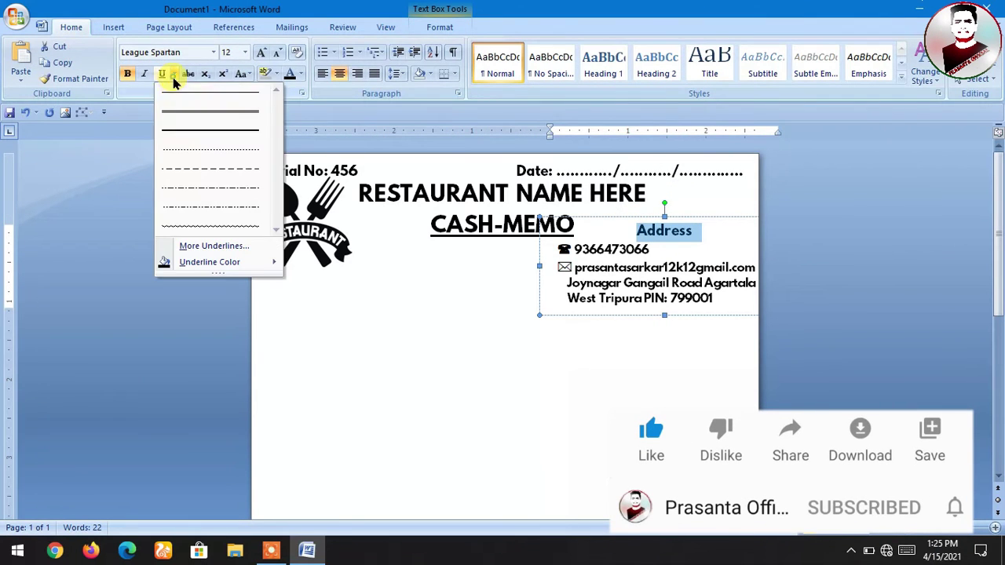
pyautogui.click(198, 94)
# Step: Place the caret below the header and bring up the Insert tab's Shapes gallery
pyautogui.click(875, 287)
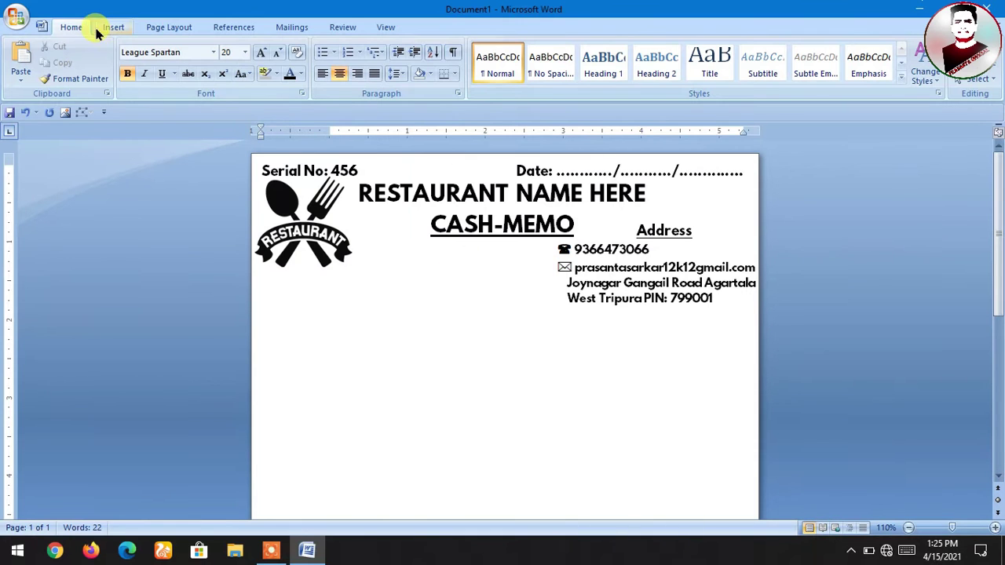
pyautogui.click(456, 382)
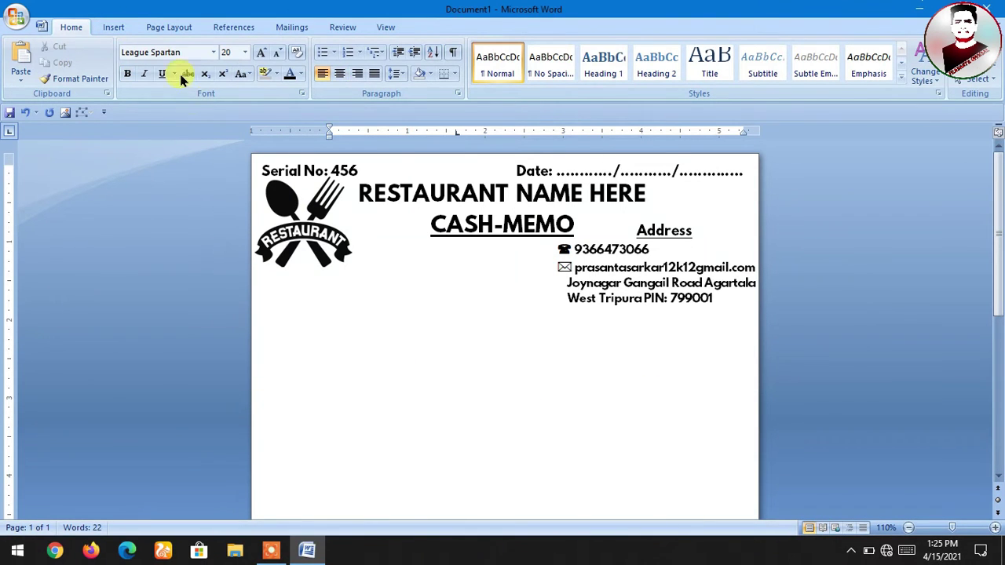
pyautogui.click(113, 26)
pyautogui.click(224, 69)
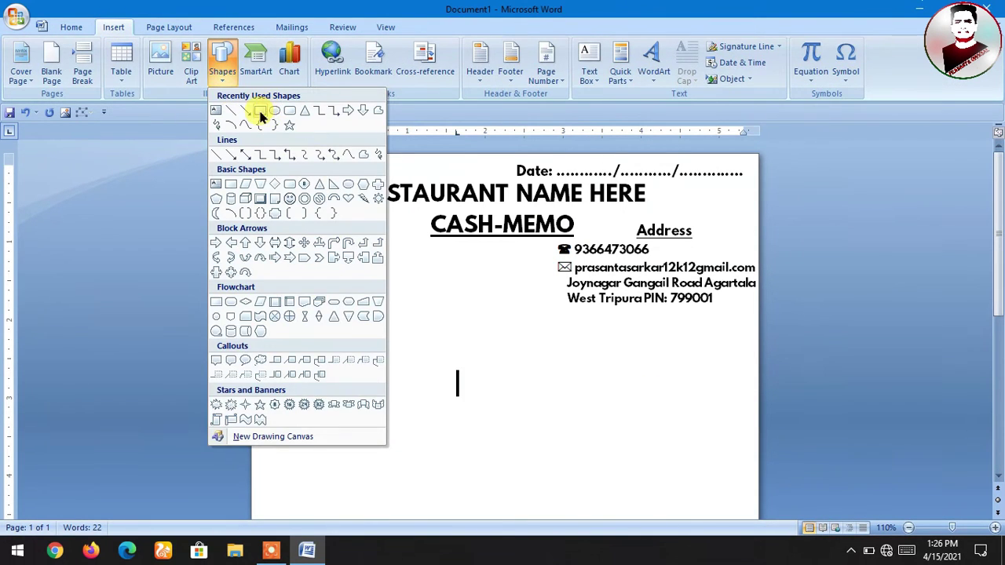
# Step: Draw a rectangle below the header and turn it into a text box with Add Text
pyautogui.click(259, 112)
pyautogui.scroll(4, 511, 222)
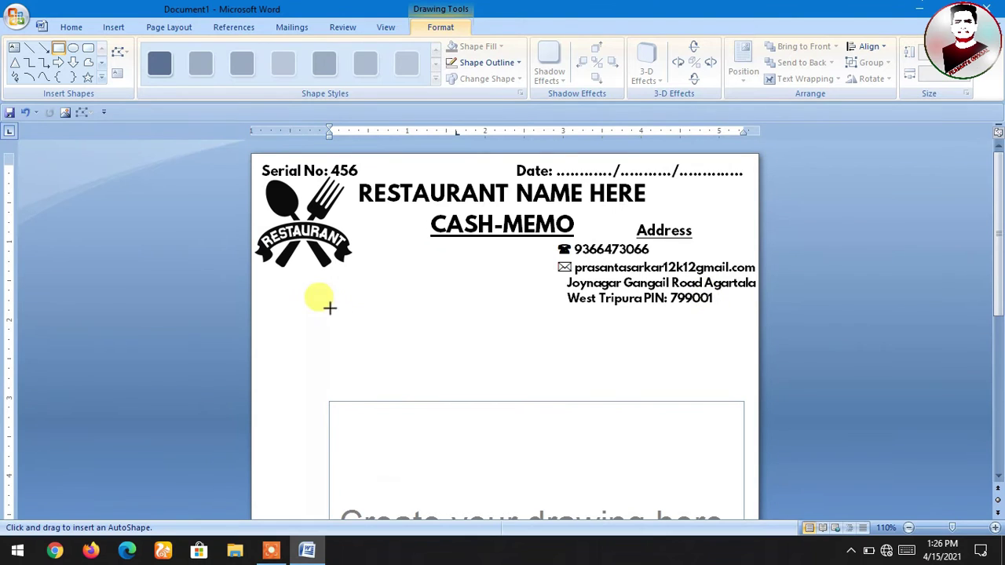
pyautogui.moveTo(330, 308); pyautogui.dragTo(706, 416)
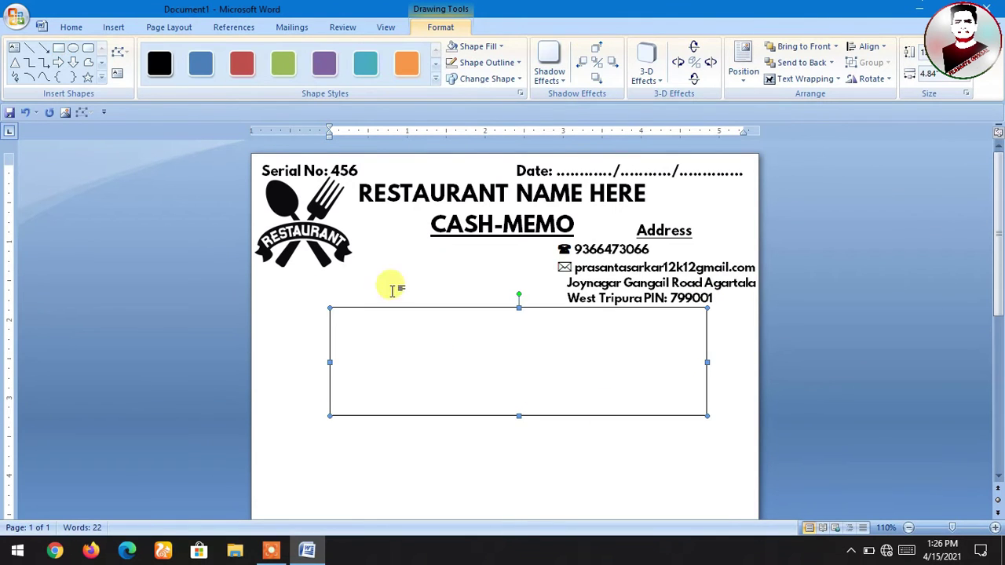
pyautogui.rightClick(430, 375)
pyautogui.click(455, 430)
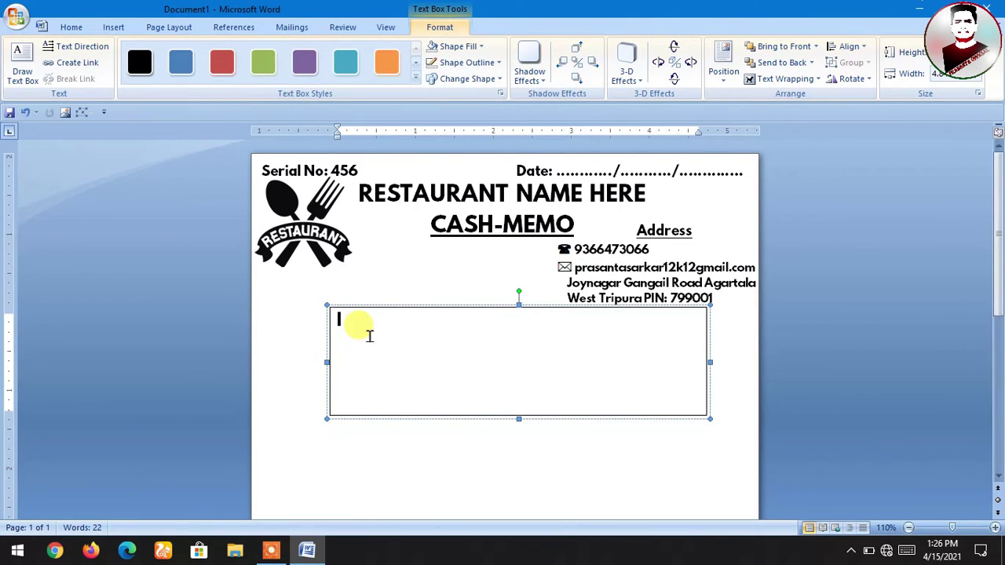
pyautogui.click(369, 336)
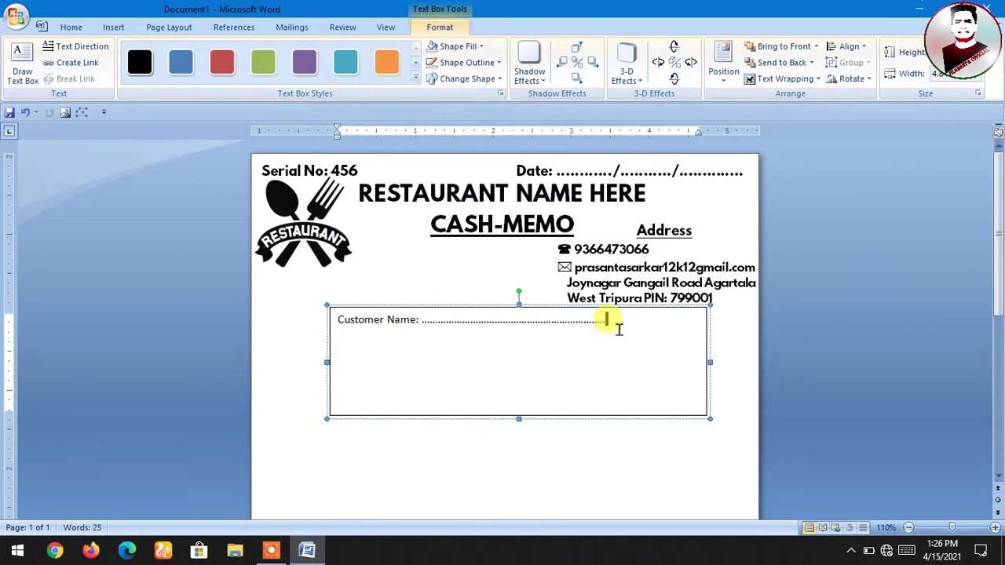
# Step: Format the Customer Name text as League Spartan 12 bold and join its dotted line to the label
pyautogui.hotkey('ctrl', 'a')
pyautogui.click(71, 27)
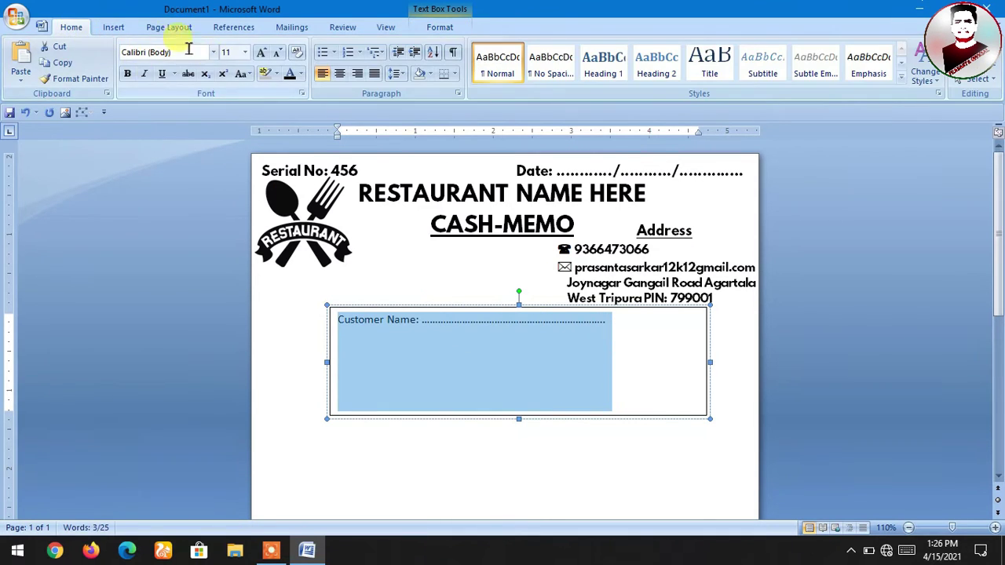
pyautogui.click(262, 53)
pyautogui.click(172, 52)
pyautogui.write('League Spartan')
pyautogui.press('Return')
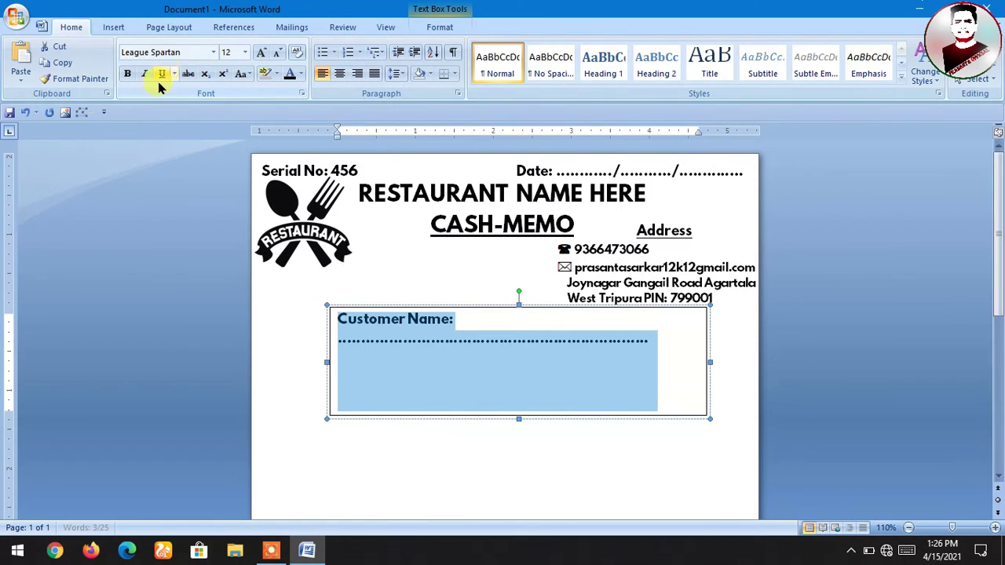
pyautogui.click(127, 73)
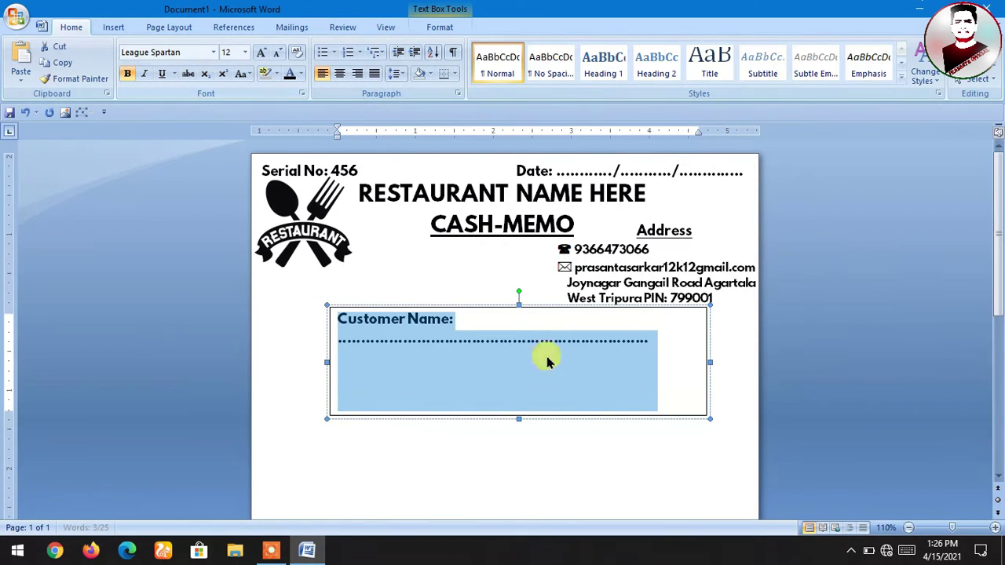
pyautogui.click(395, 339)
pyautogui.press('BackSpace')
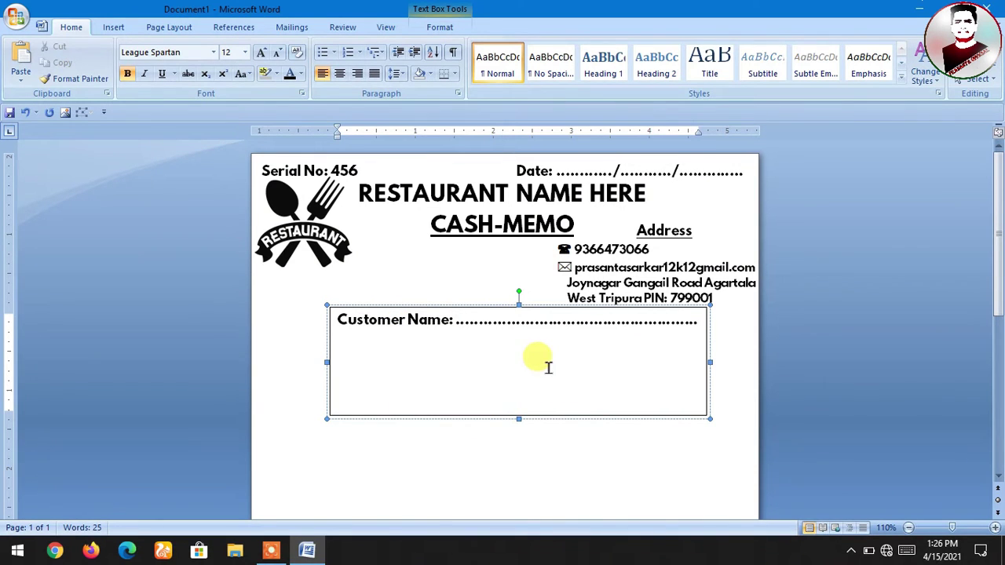
# Step: Shift the customer box to the left margin, widen it, and lengthen the Customer Name dots
pyautogui.moveTo(544, 305); pyautogui.dragTo(521, 303)
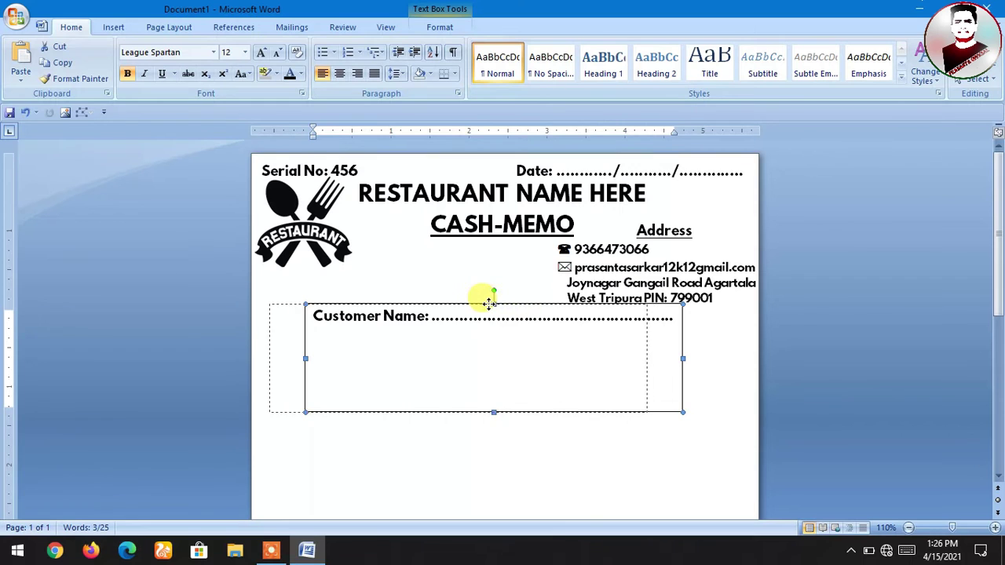
pyautogui.moveTo(522, 303); pyautogui.dragTo(490, 308)
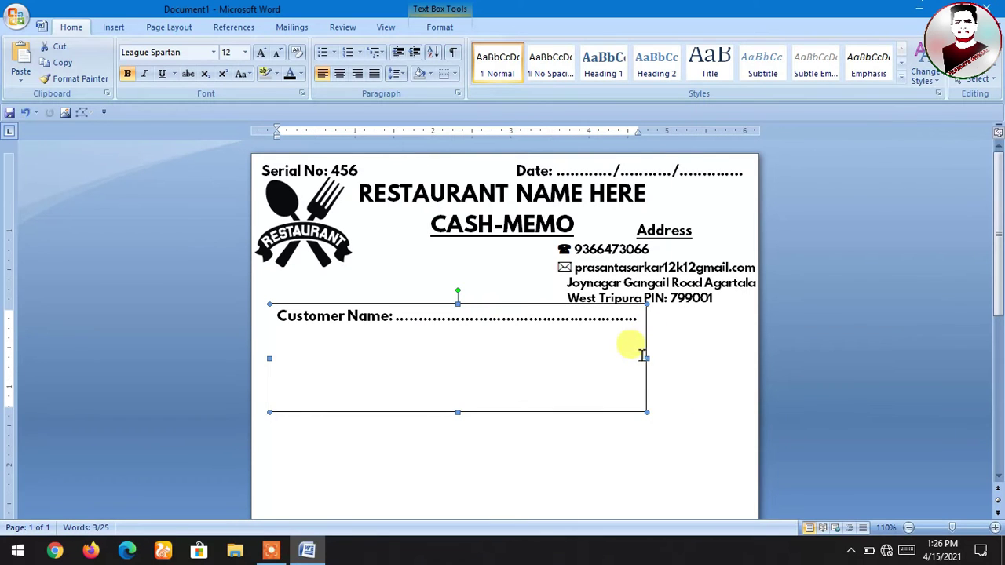
pyautogui.moveTo(645, 358); pyautogui.dragTo(722, 359)
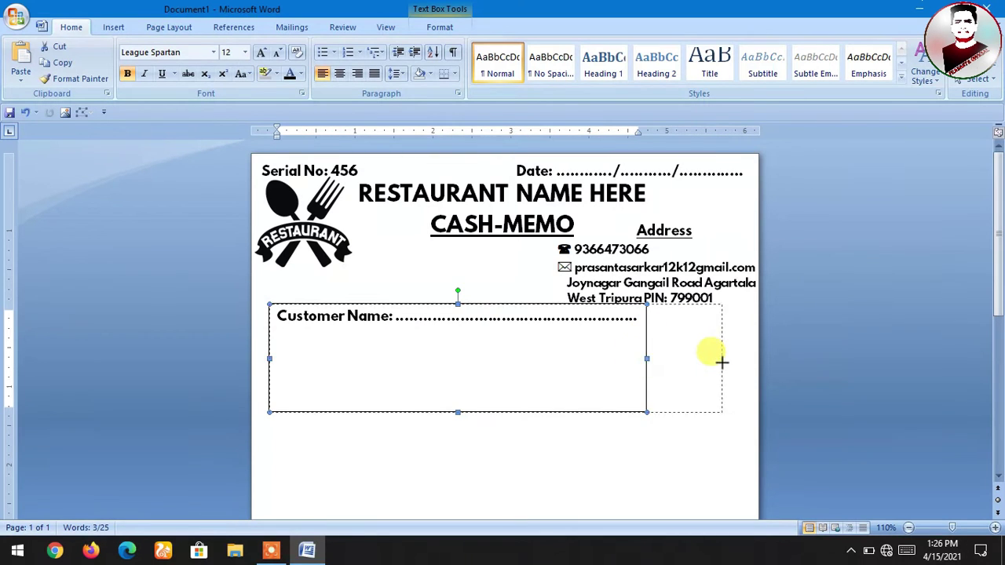
pyautogui.click(642, 318)
pyautogui.write('.....')
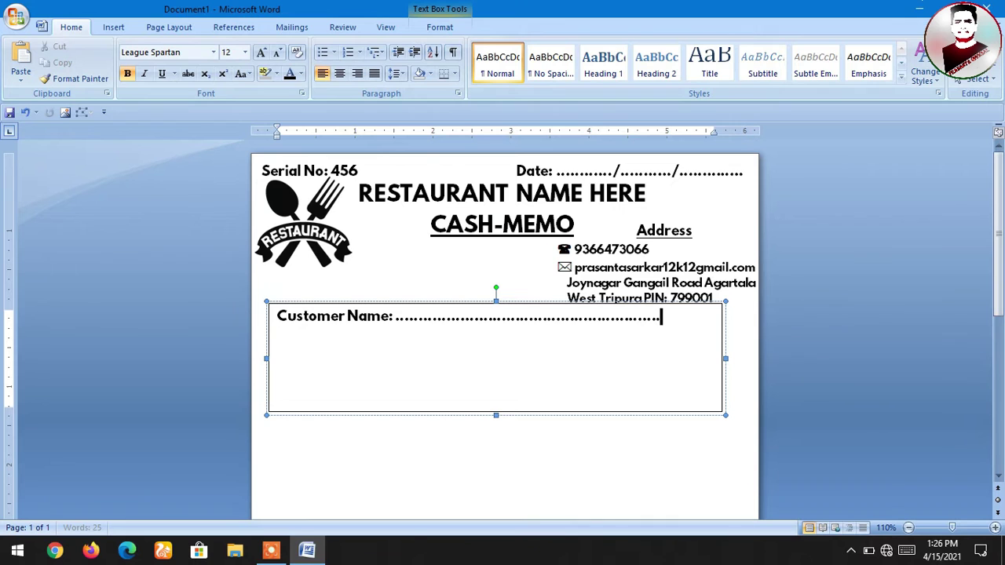
pyautogui.click(277, 315)
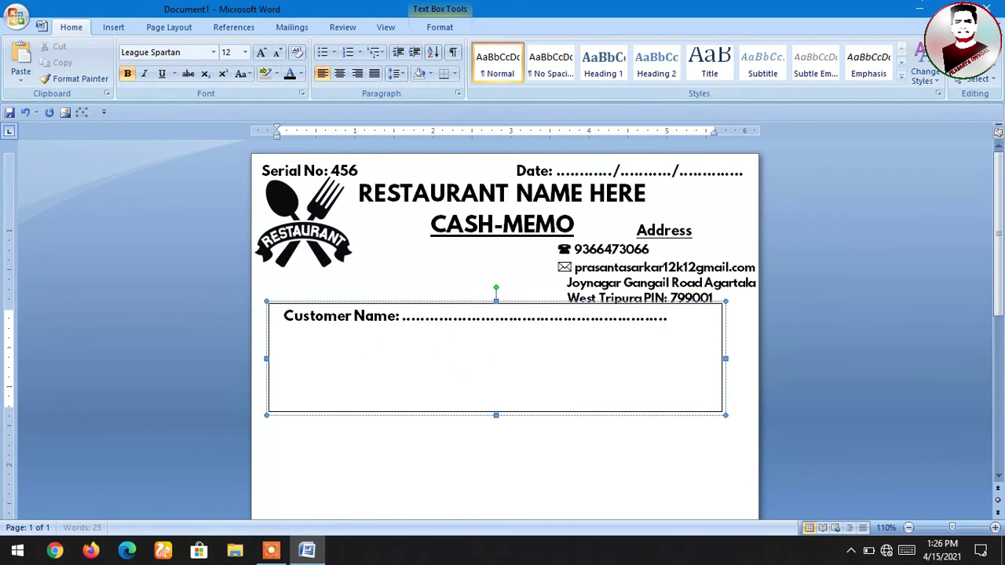
# Step: Add a dotted Customer Address line below Customer Name and align the two colons
pyautogui.click(701, 318)
pyautogui.press('Return')
pyautogui.write('Customer A')
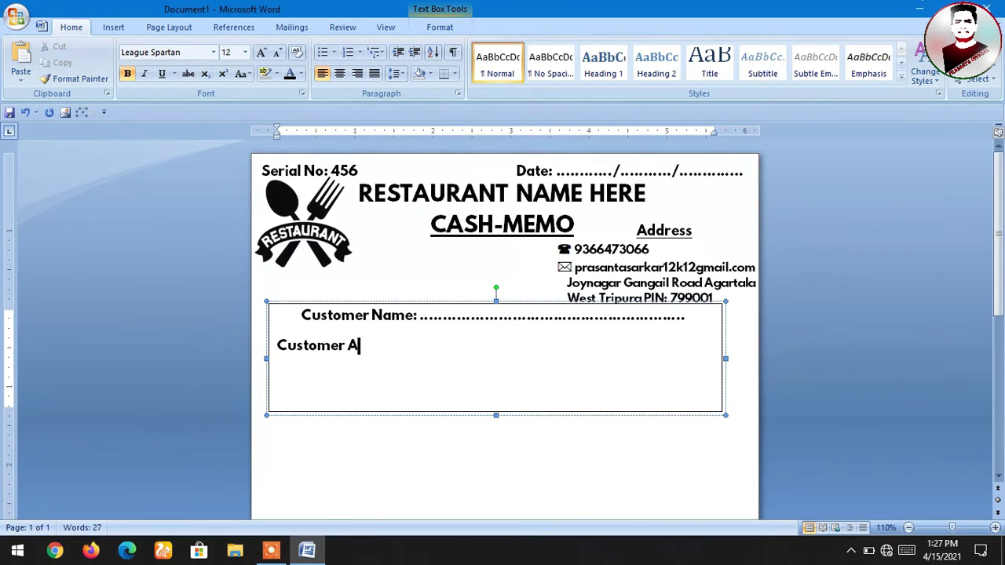
pyautogui.write('ddress:.............................................')
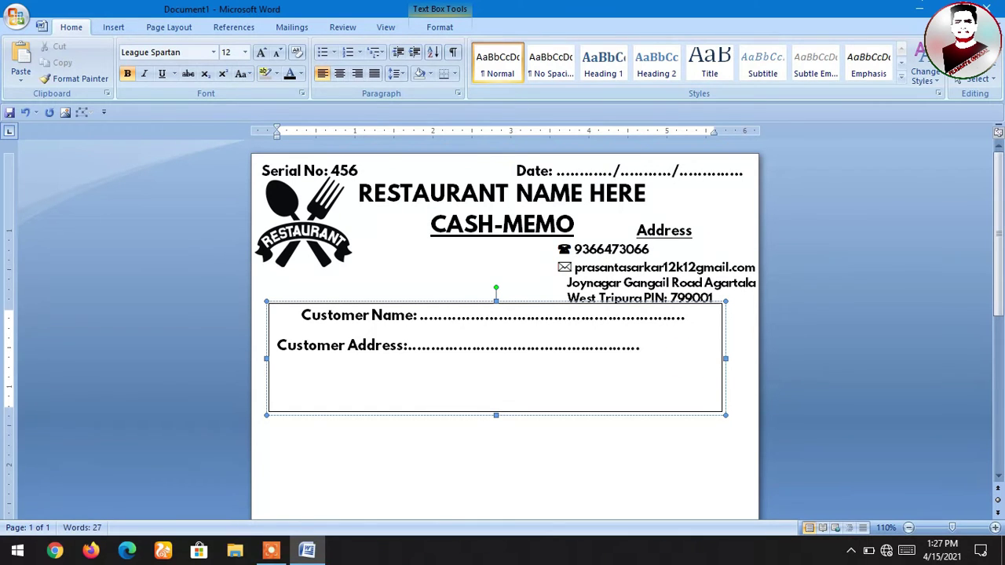
pyautogui.click(276, 345)
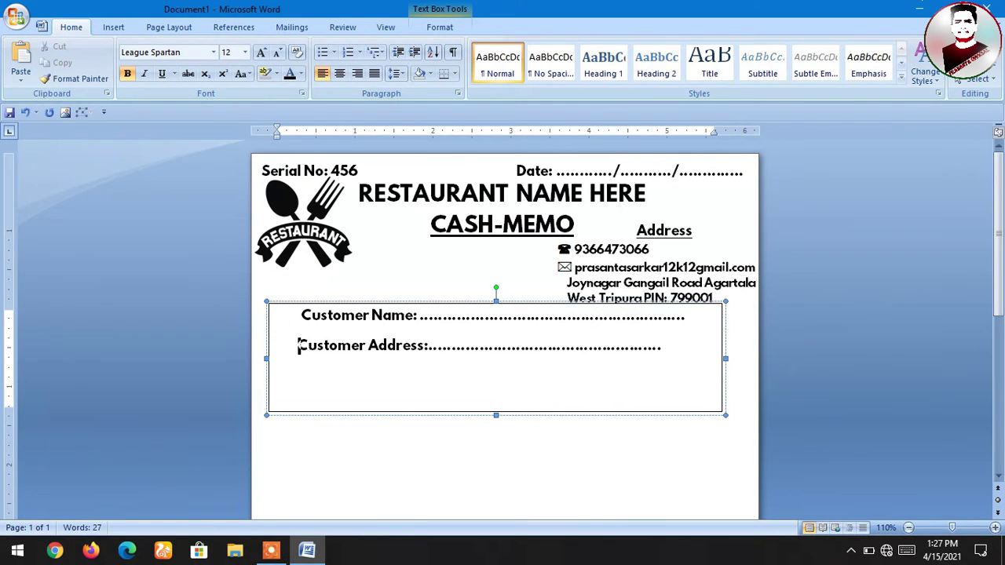
pyautogui.click(433, 377)
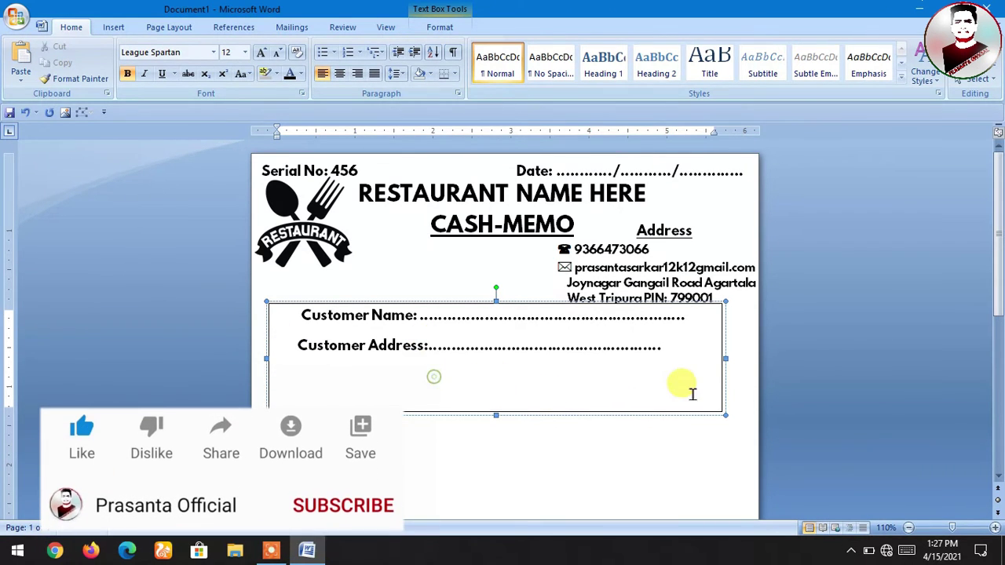
pyautogui.click(428, 345)
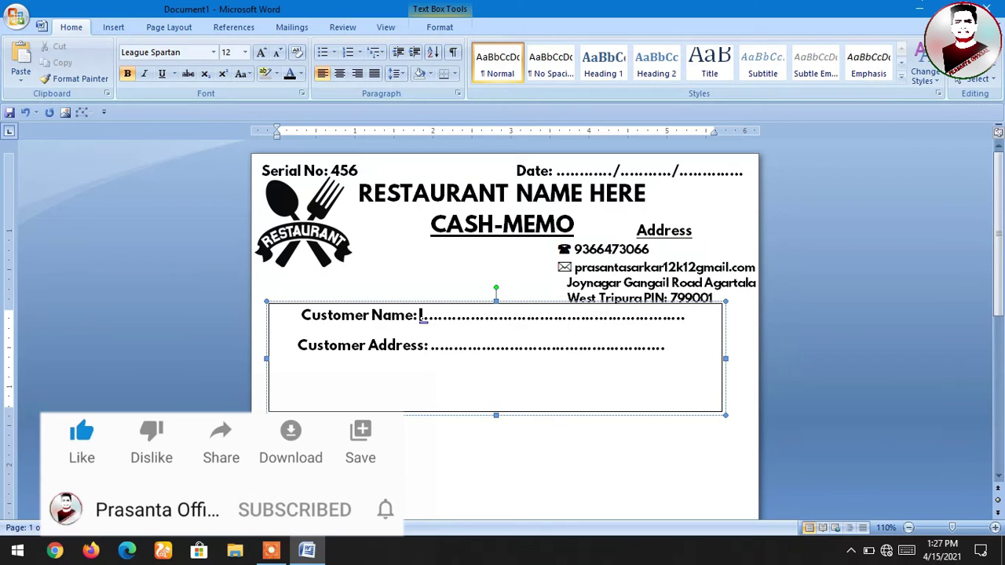
pyautogui.click(414, 315)
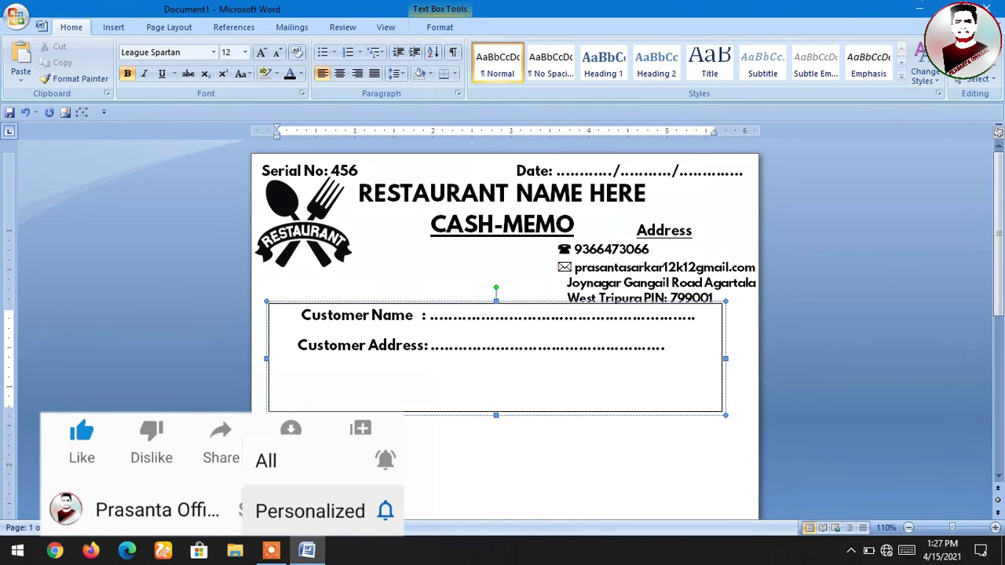
pyautogui.click(424, 345)
pyautogui.click(422, 315)
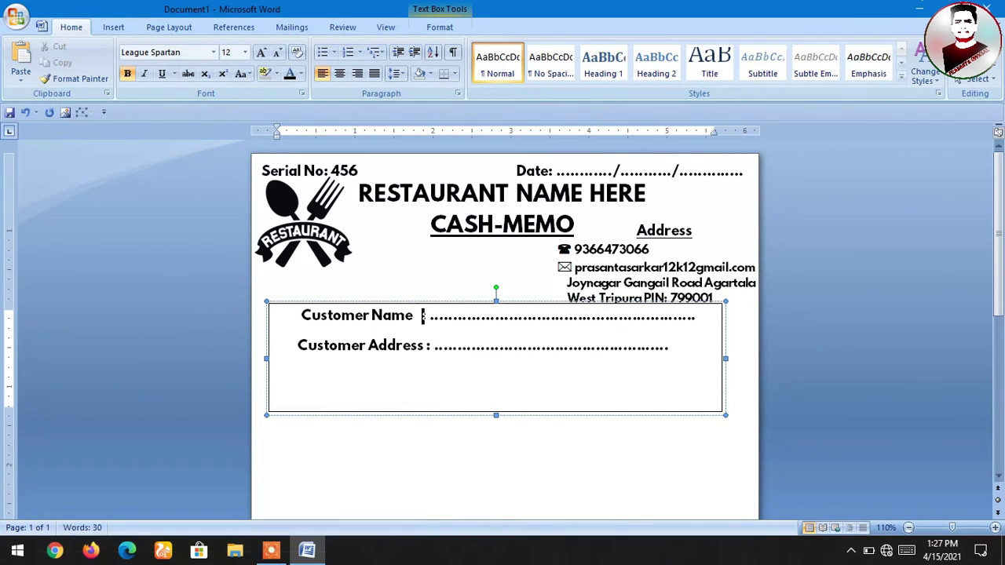
pyautogui.click(701, 317)
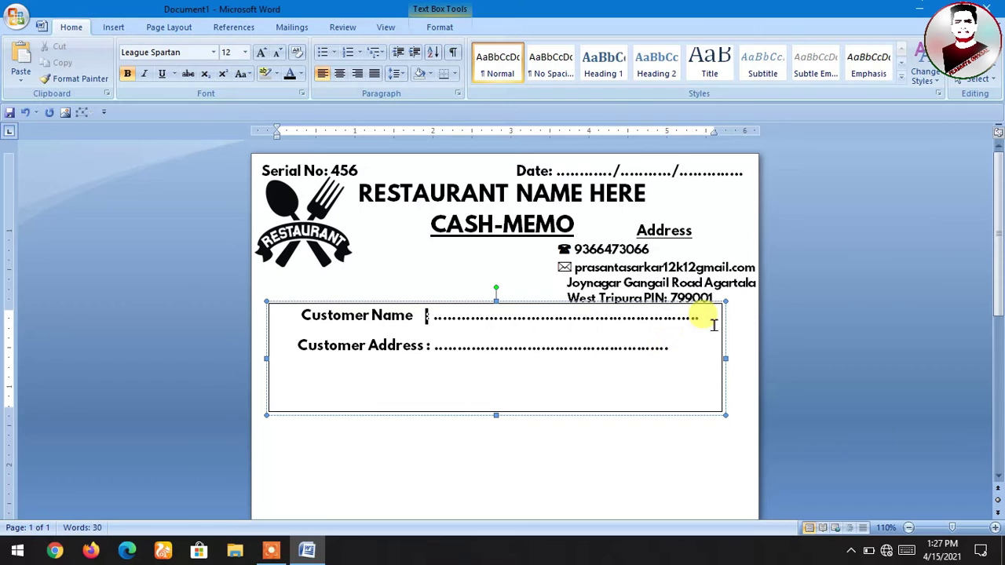
pyautogui.press('BackSpace')
pyautogui.press('BackSpace')
pyautogui.press('BackSpace')
pyautogui.press('BackSpace')
pyautogui.press('BackSpace')
pyautogui.press('BackSpace')
# Step: Add a dotted Customer Contract line and even out the lengths of the dotted blanks
pyautogui.press('Down')
pyautogui.press('Down')
pyautogui.write('C')
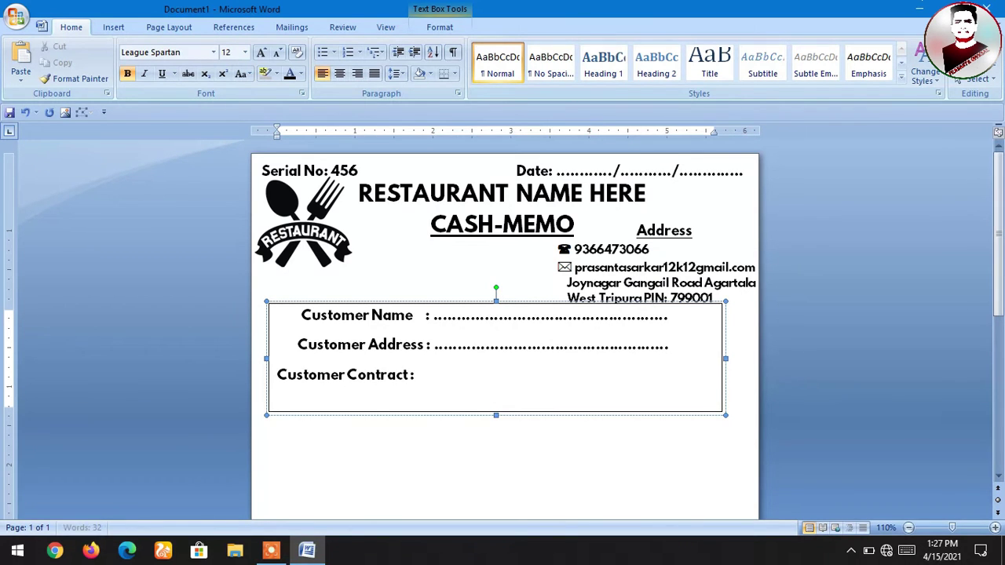
pyautogui.write('...........................................')
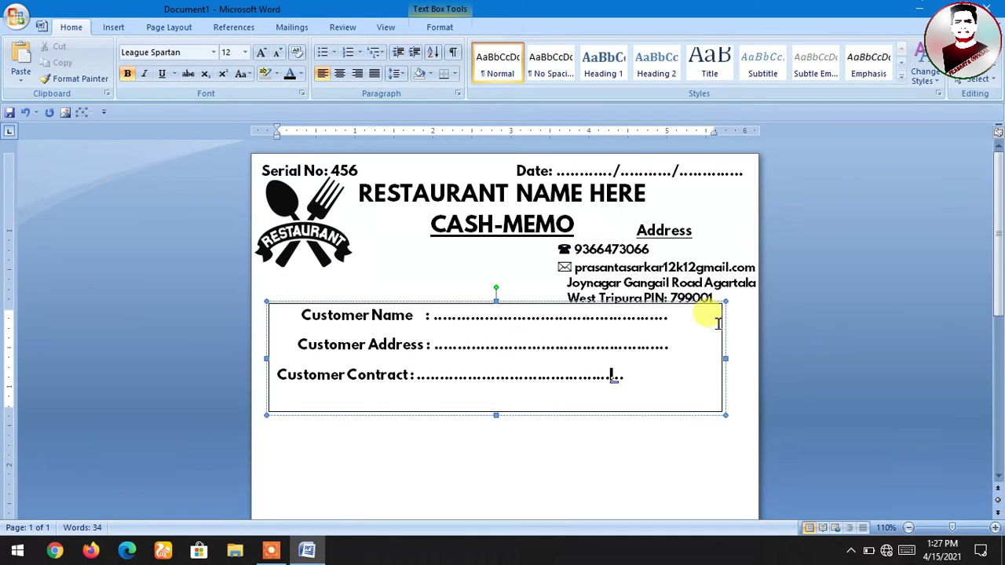
pyautogui.click(279, 375)
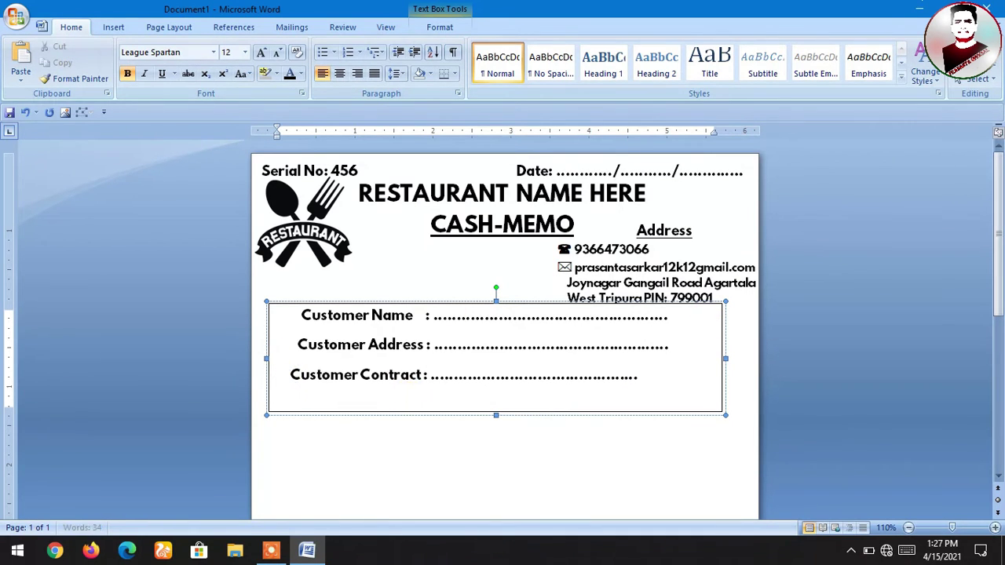
pyautogui.click(298, 346)
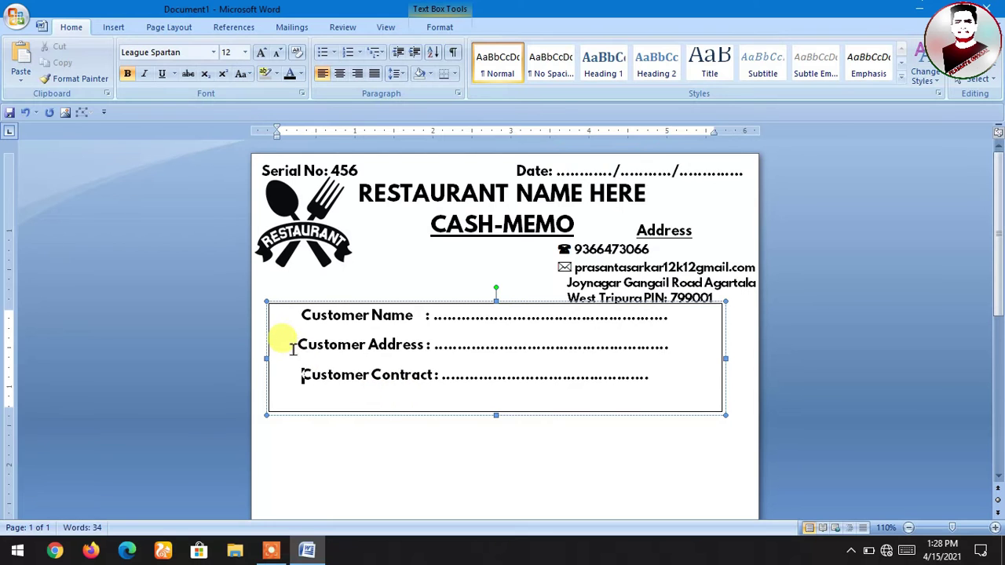
pyautogui.click(648, 376)
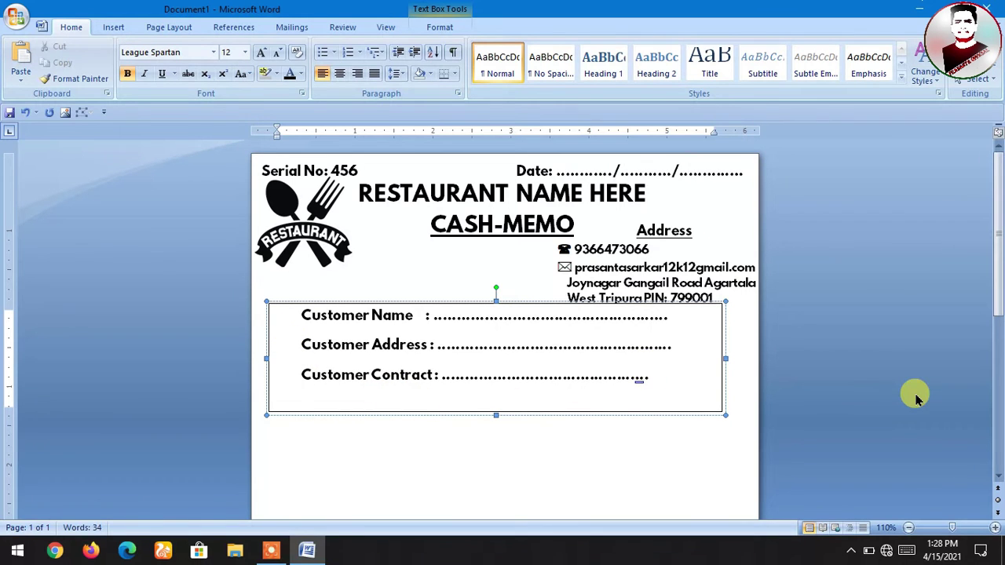
pyautogui.write('......')
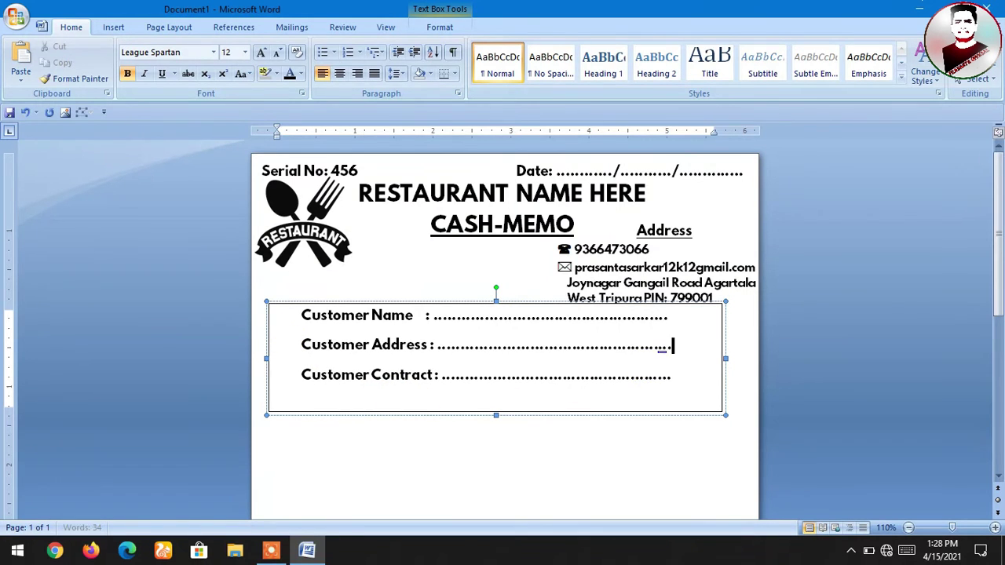
pyautogui.press('BackSpace')
pyautogui.press('BackSpace')
pyautogui.press('BackSpace')
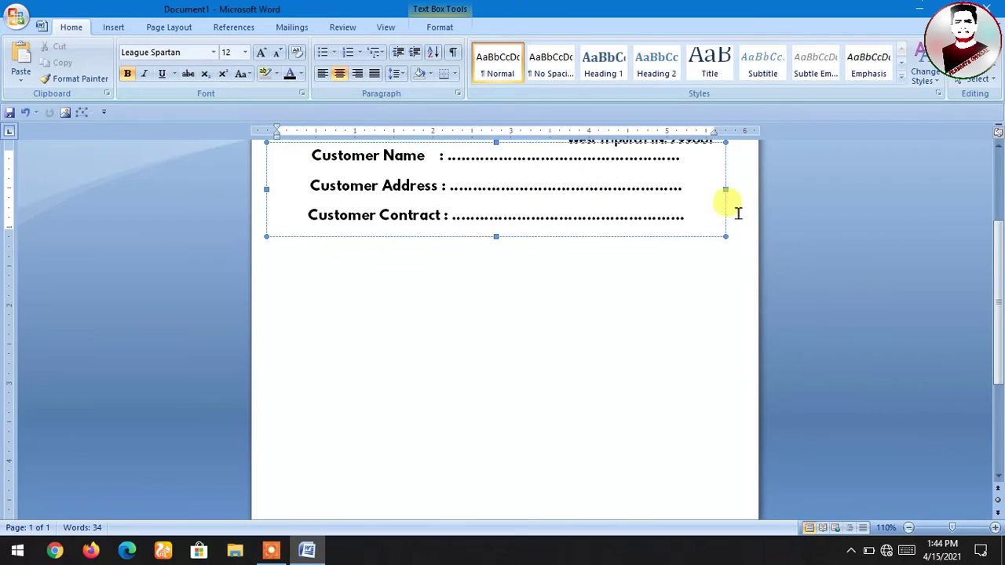
# Step: Insert a 5×5 table below the customer details box
pyautogui.click(683, 225)
pyautogui.click(112, 28)
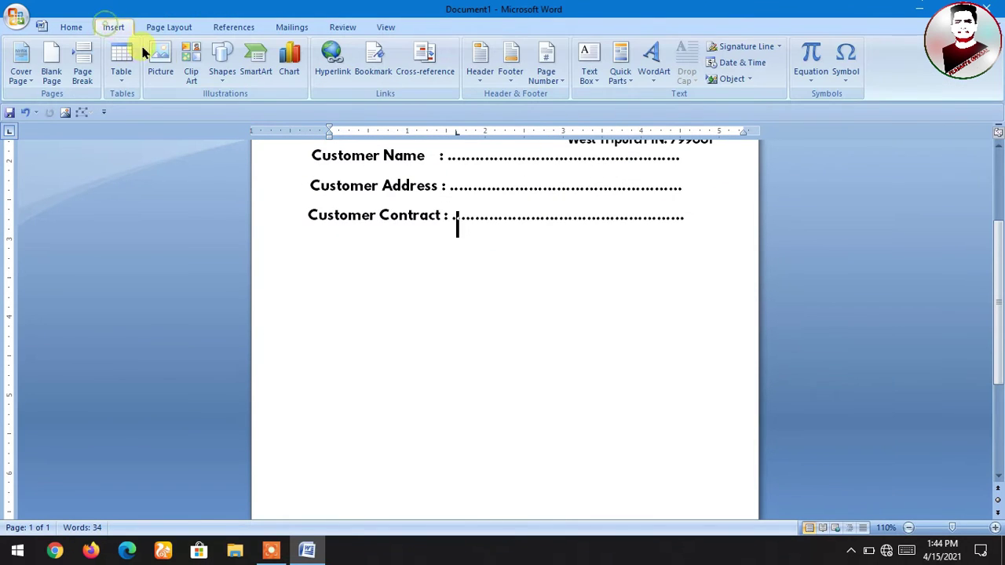
pyautogui.click(117, 69)
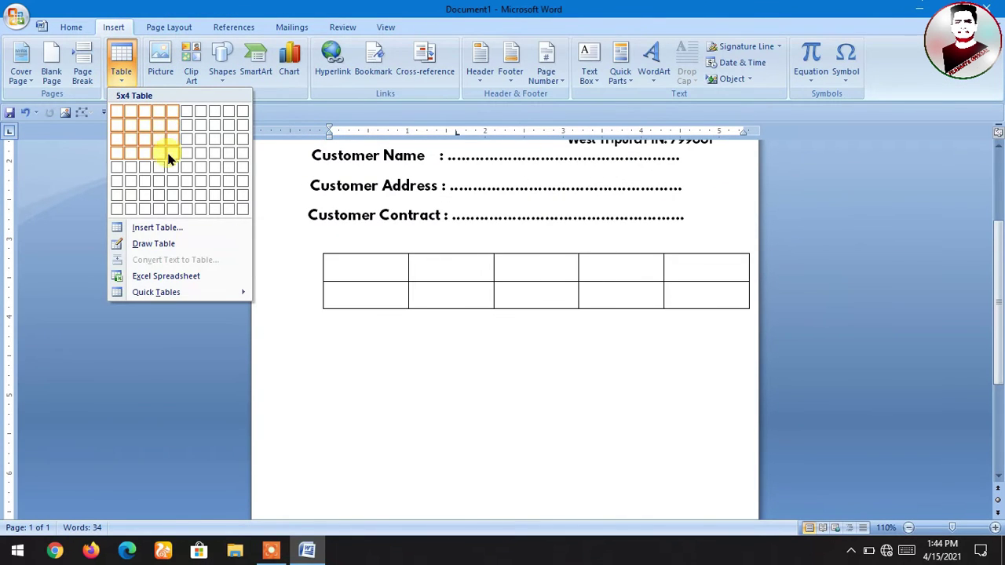
pyautogui.click(171, 168)
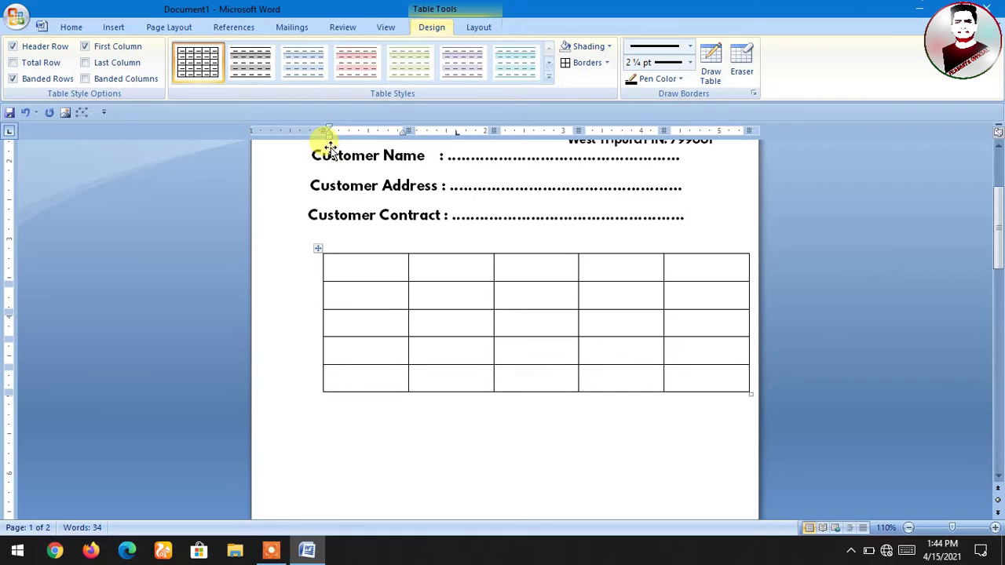
# Step: Move the table to the left margin, enlarge it, and make the second row much taller
pyautogui.moveTo(331, 140); pyautogui.dragTo(330, 139)
pyautogui.moveTo(266, 148); pyautogui.dragTo(252, 139)
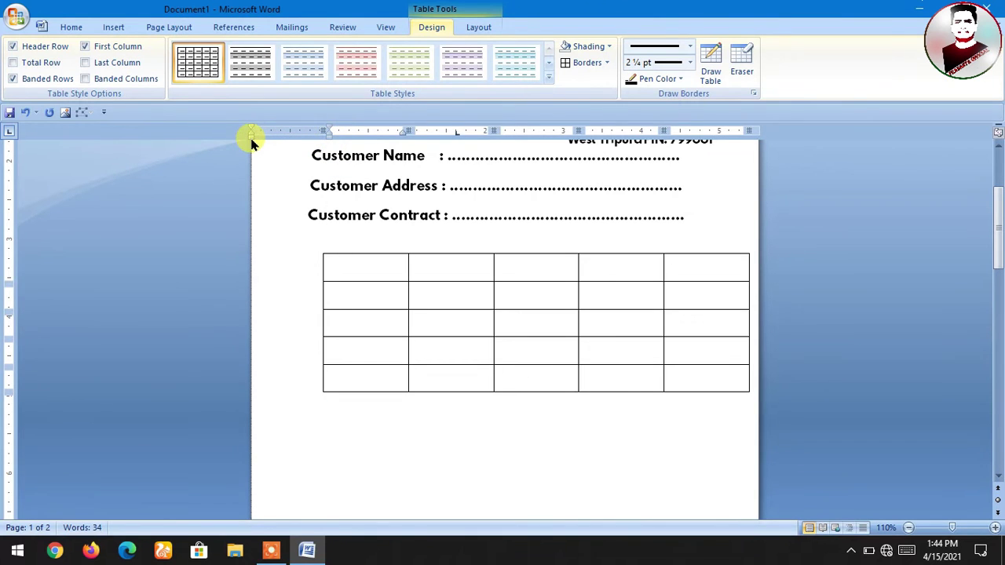
pyautogui.moveTo(318, 248); pyautogui.dragTo(267, 248)
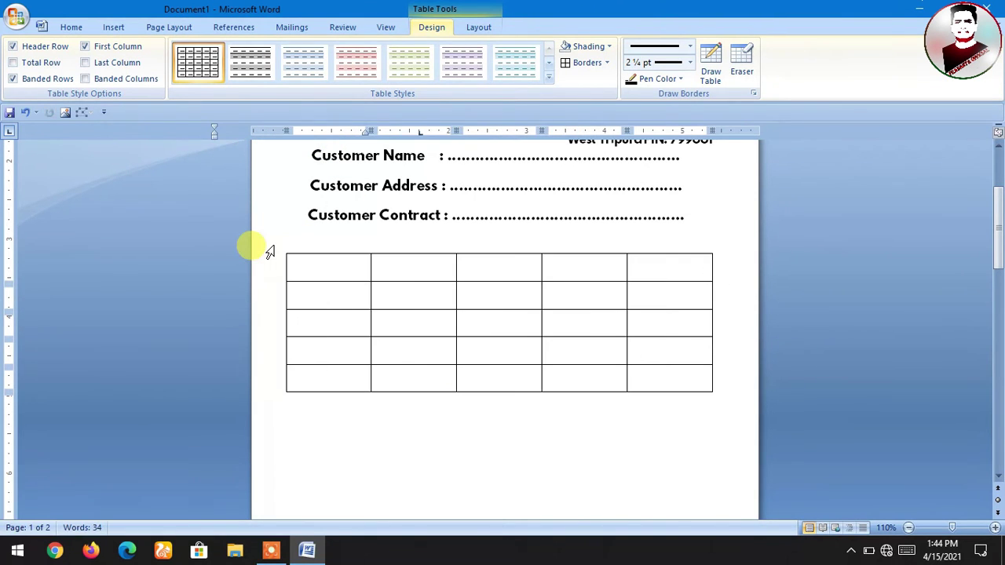
pyautogui.moveTo(713, 398); pyautogui.dragTo(712, 402)
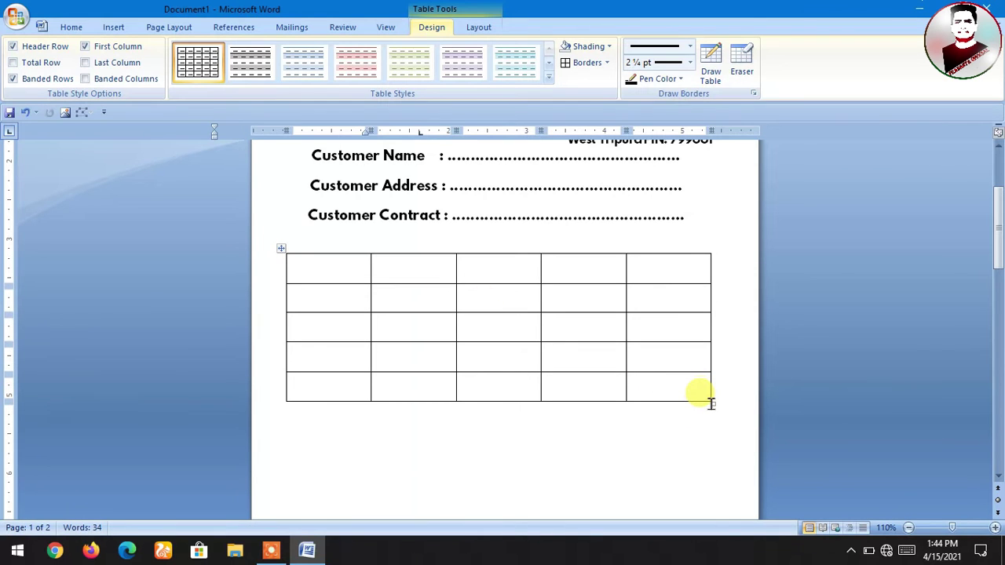
pyautogui.moveTo(712, 402); pyautogui.dragTo(733, 439)
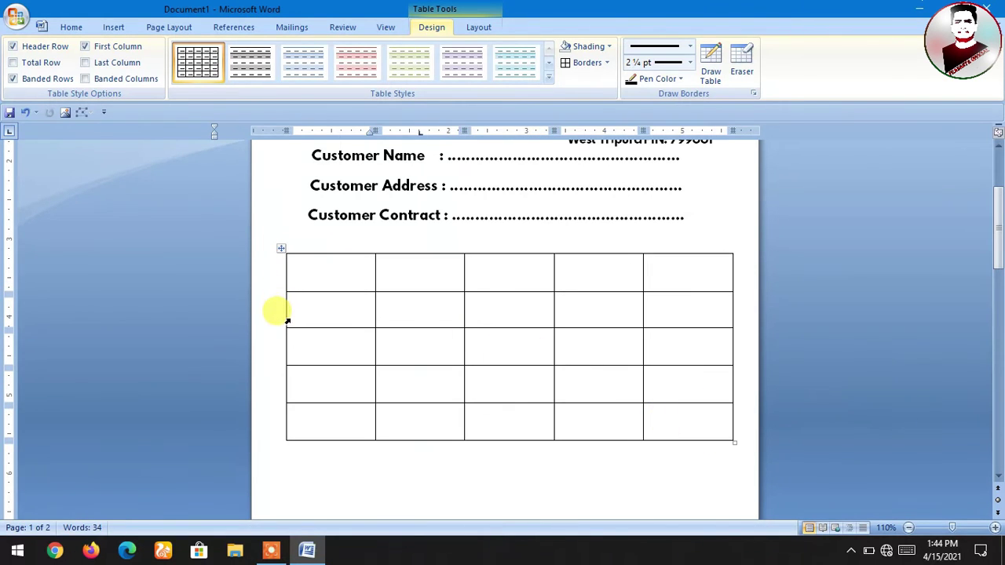
pyautogui.moveTo(285, 309); pyautogui.dragTo(270, 307)
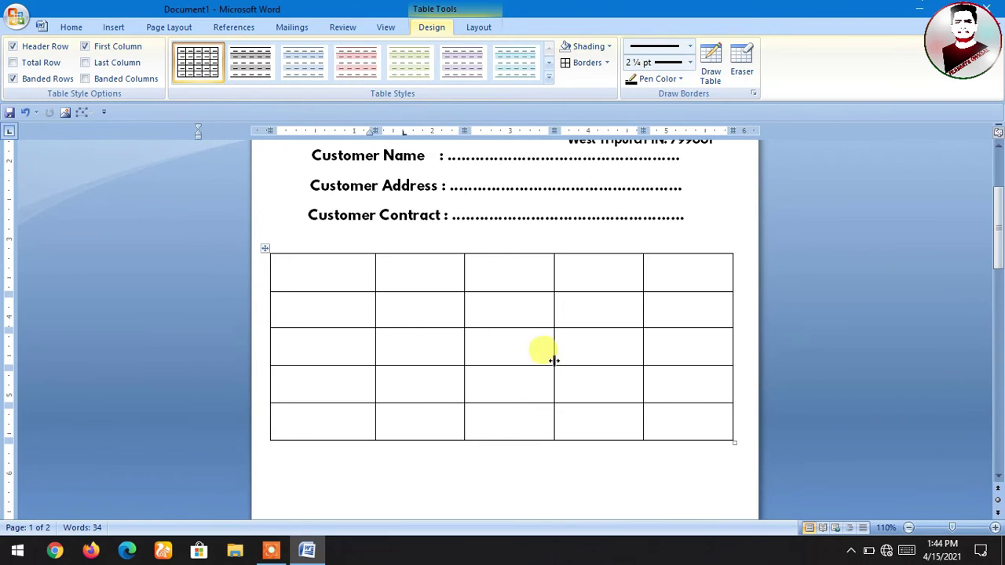
pyautogui.moveTo(575, 329); pyautogui.dragTo(576, 404)
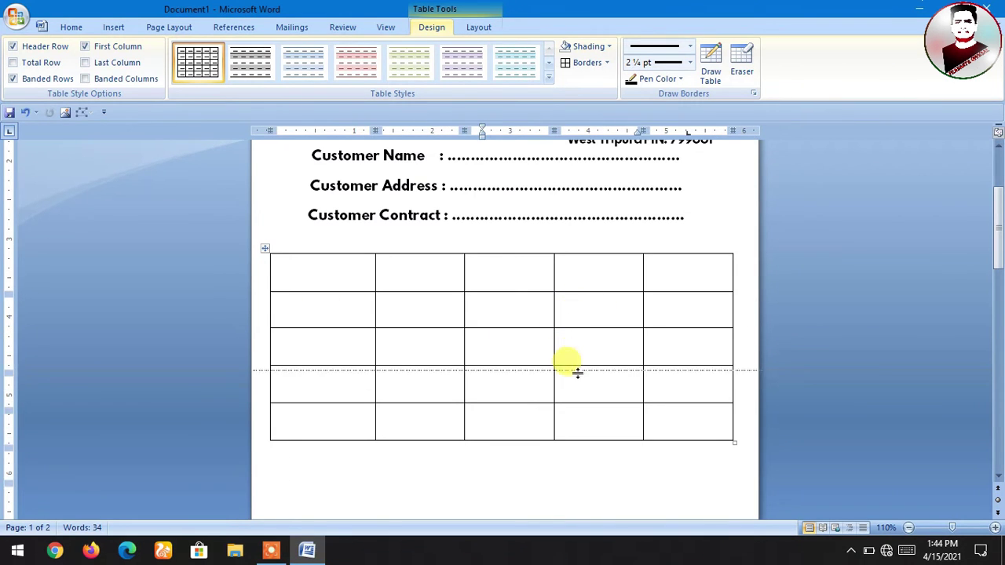
pyautogui.moveTo(730, 329); pyautogui.dragTo(739, 342)
# Step: Narrow the first column and widen the second and third columns of the table
pyautogui.moveTo(997, 232); pyautogui.dragTo(996, 287)
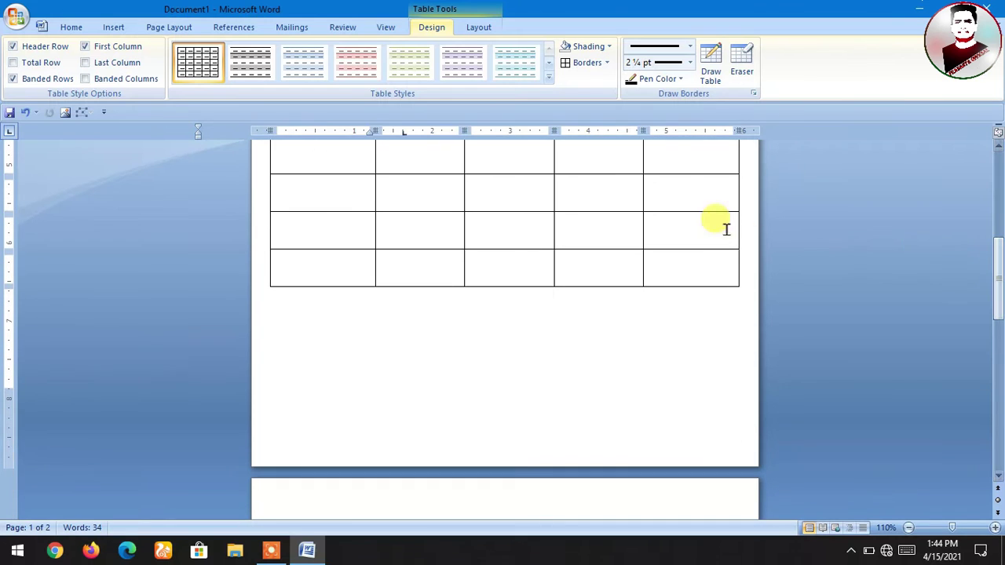
pyautogui.scroll(3, 583, 189)
pyautogui.moveTo(999, 242); pyautogui.dragTo(997, 264)
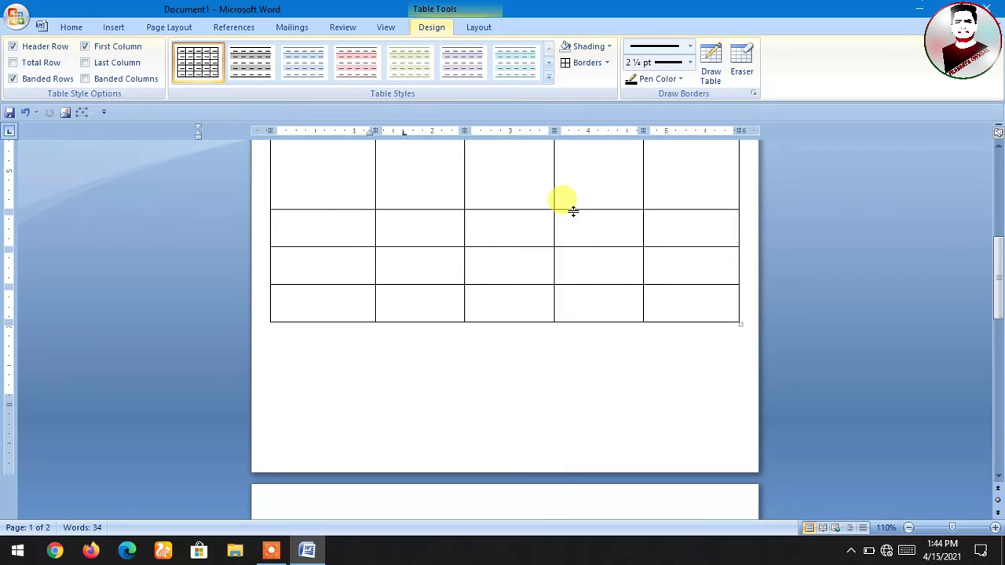
pyautogui.moveTo(573, 210); pyautogui.dragTo(574, 234)
pyautogui.moveTo(1000, 269); pyautogui.dragTo(994, 226)
pyautogui.moveTo(413, 364); pyautogui.dragTo(413, 357)
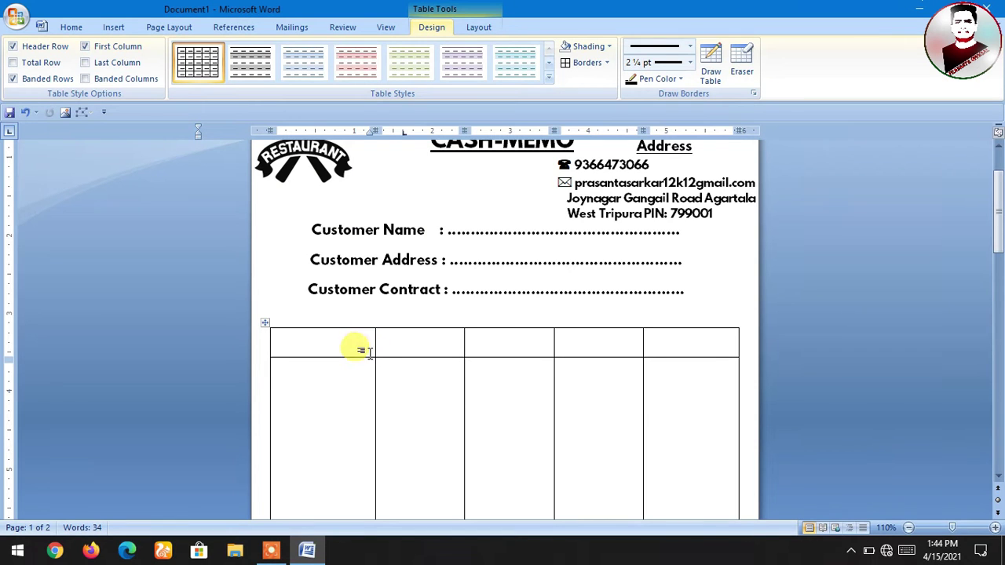
pyautogui.moveTo(376, 355); pyautogui.dragTo(310, 352)
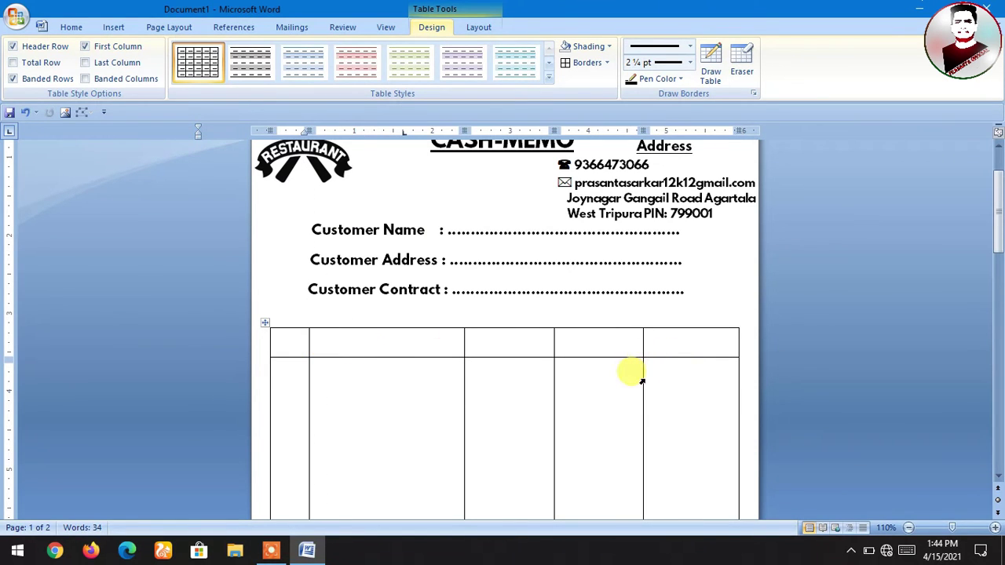
pyautogui.moveTo(646, 386); pyautogui.dragTo(646, 386)
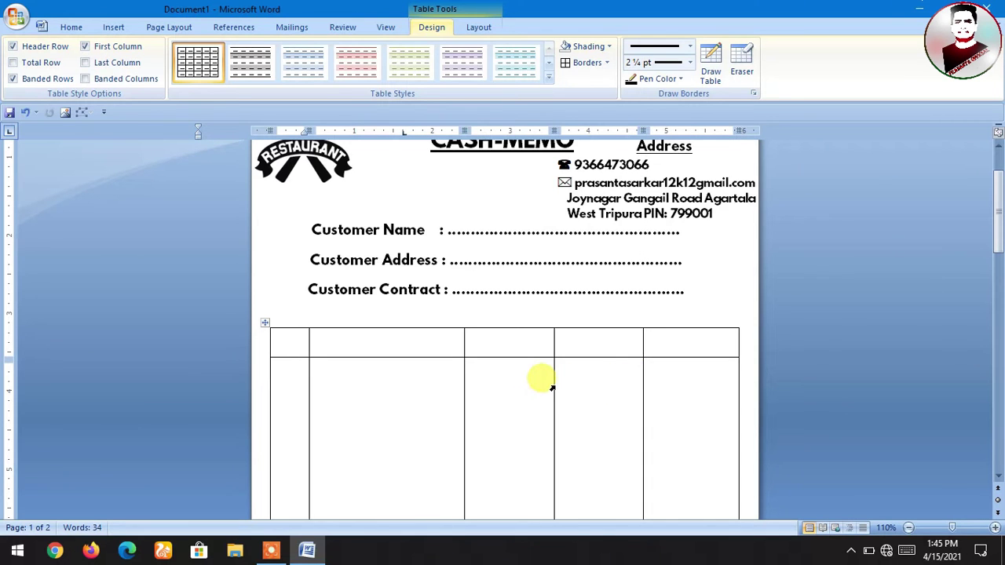
pyautogui.moveTo(552, 386); pyautogui.dragTo(573, 389)
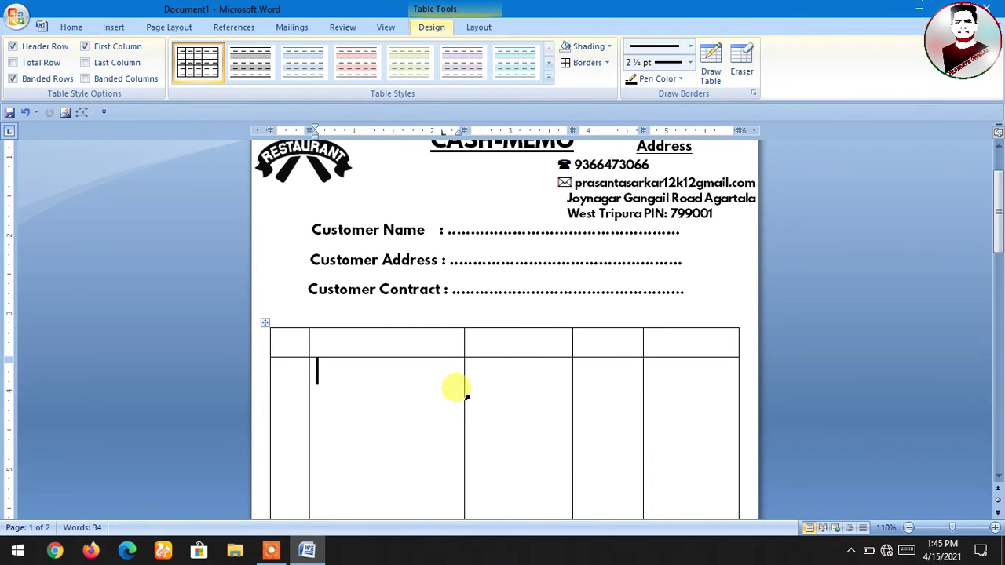
pyautogui.moveTo(465, 398); pyautogui.dragTo(495, 401)
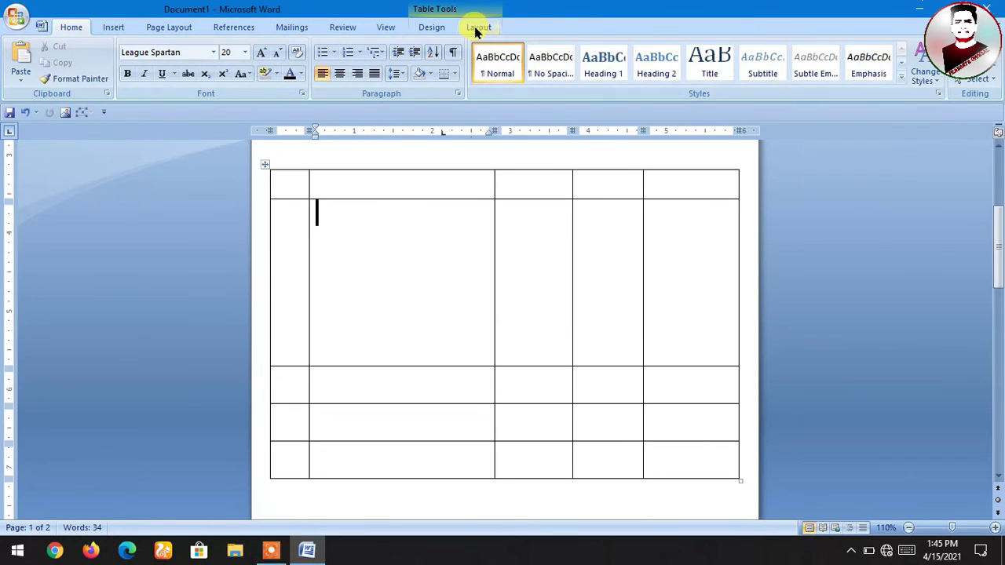
pyautogui.click(478, 27)
pyautogui.click(367, 186)
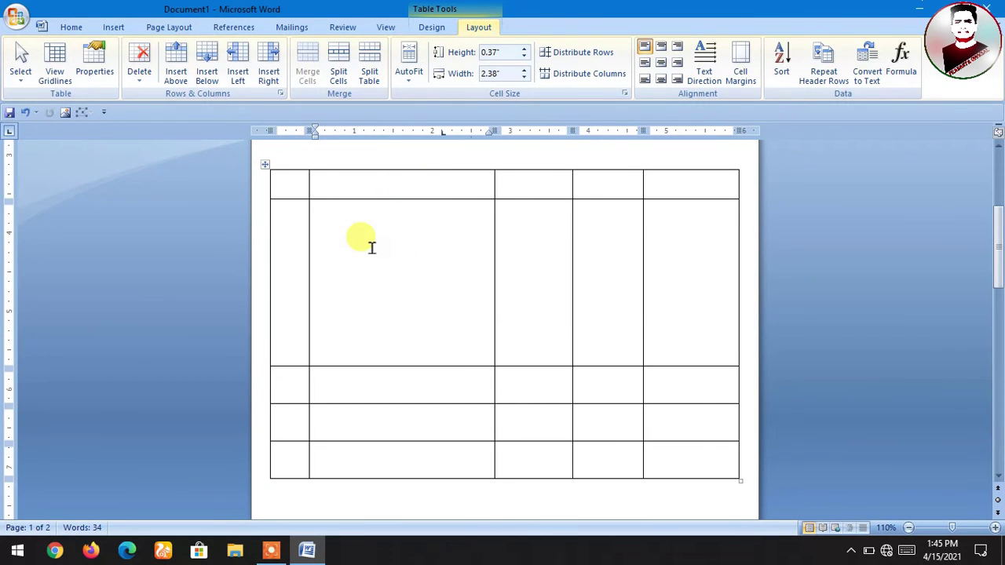
# Step: Fill the header row with S.No, Particular, Rate, Qty and Ammount
pyautogui.click(72, 27)
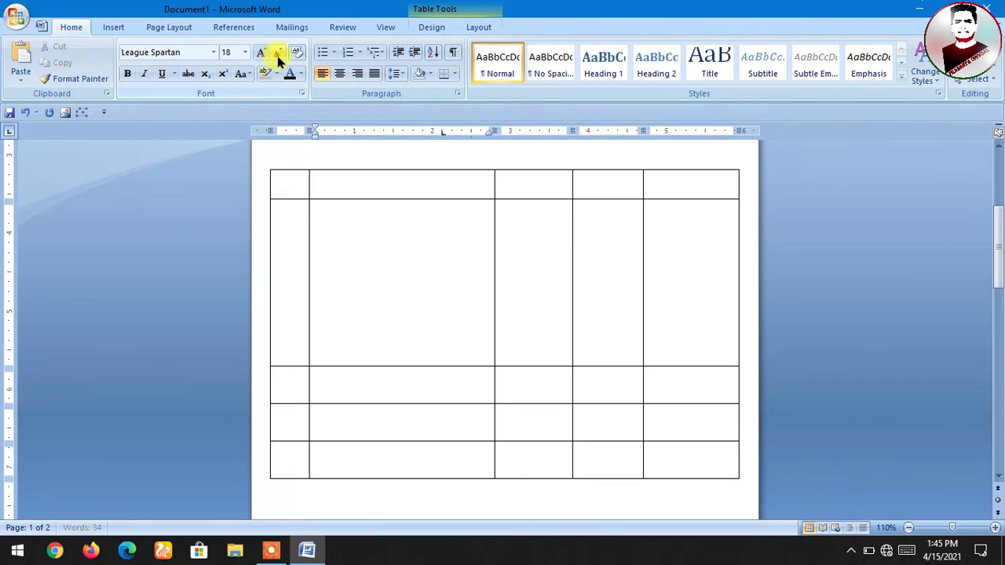
pyautogui.click(287, 183)
pyautogui.write('S.No')
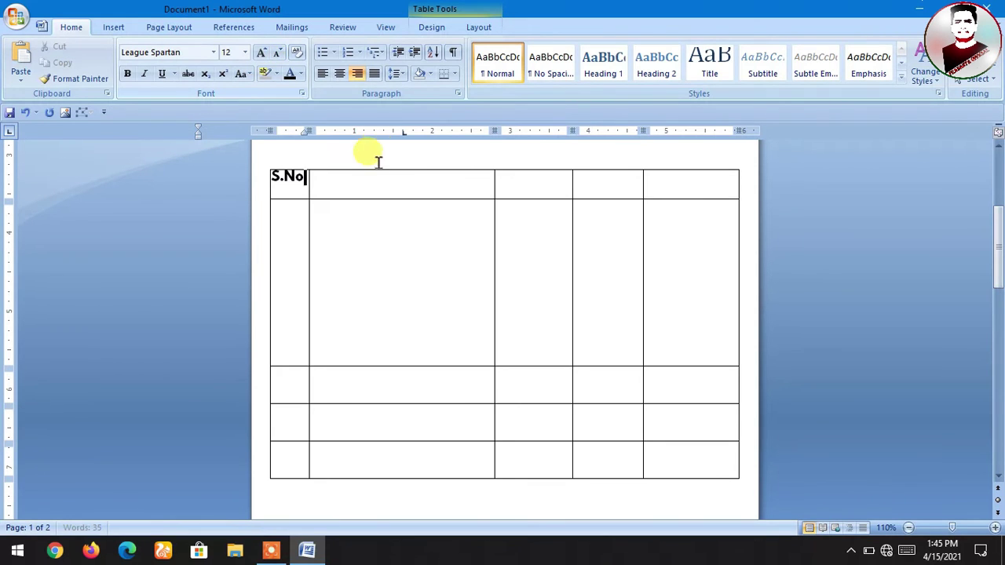
pyautogui.click(352, 157)
pyautogui.click(361, 184)
pyautogui.write('Particular')
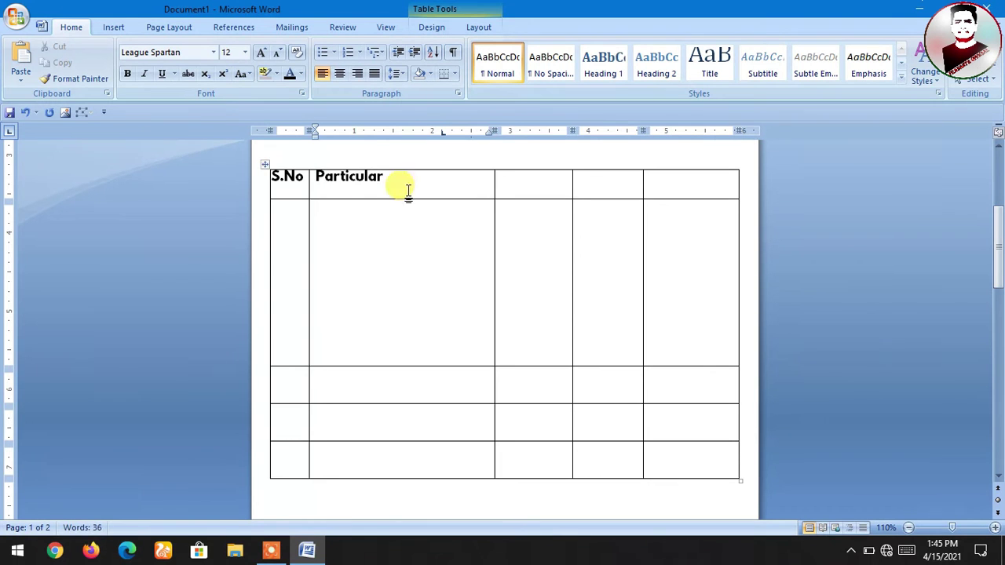
pyautogui.click(512, 183)
pyautogui.write('T')
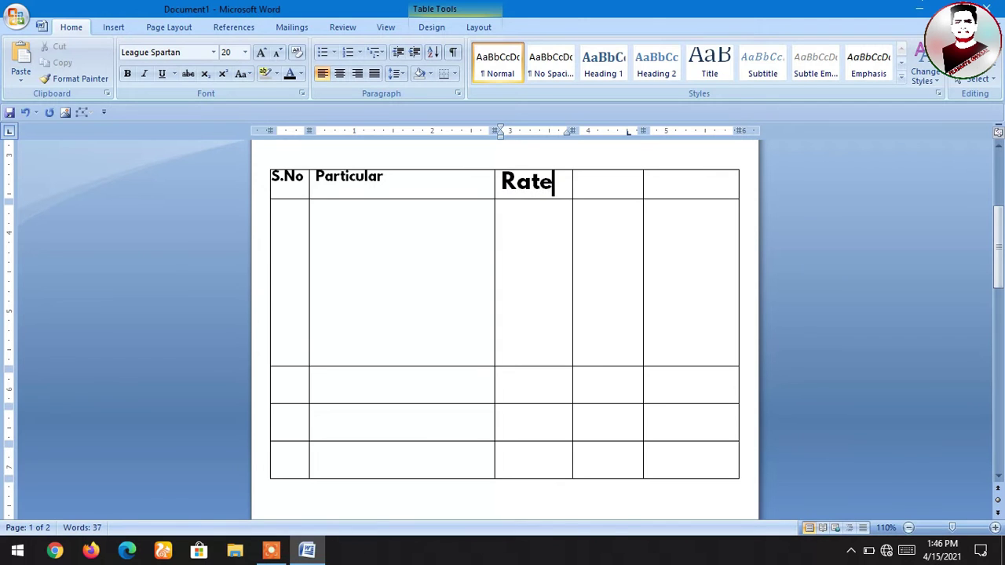
pyautogui.click(581, 183)
pyautogui.write('Qty')
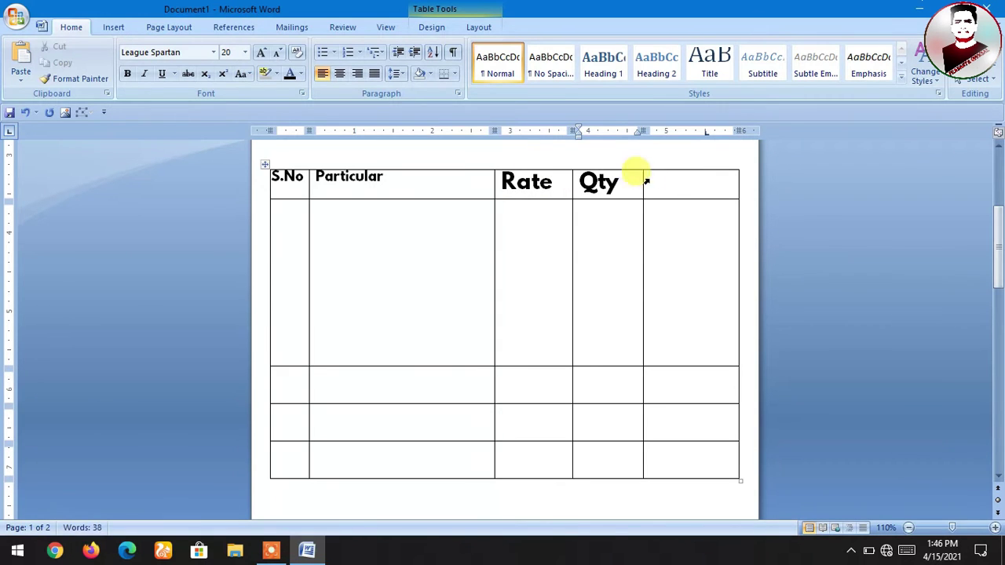
pyautogui.click(656, 184)
pyautogui.write('Ammo')
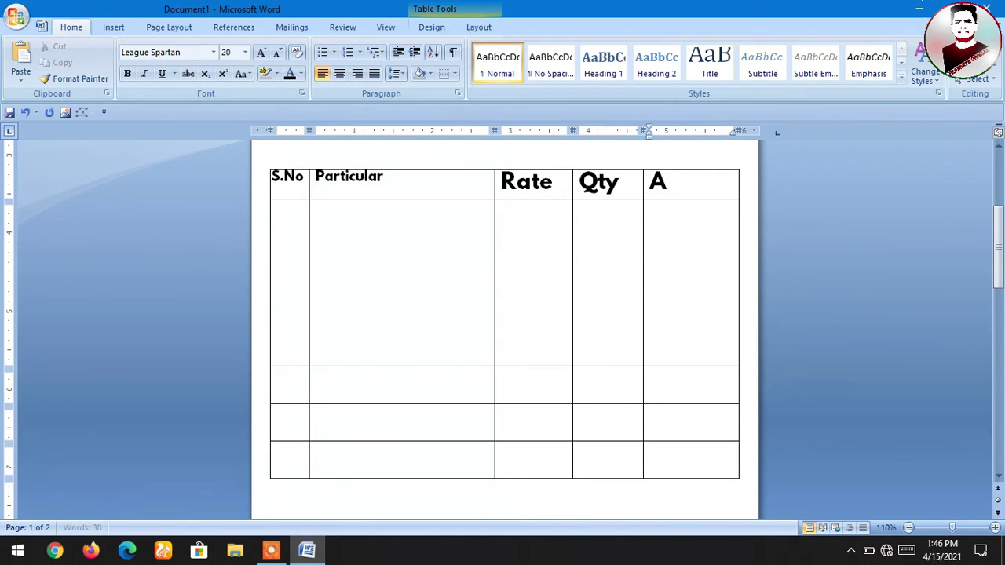
pyautogui.write('unt')
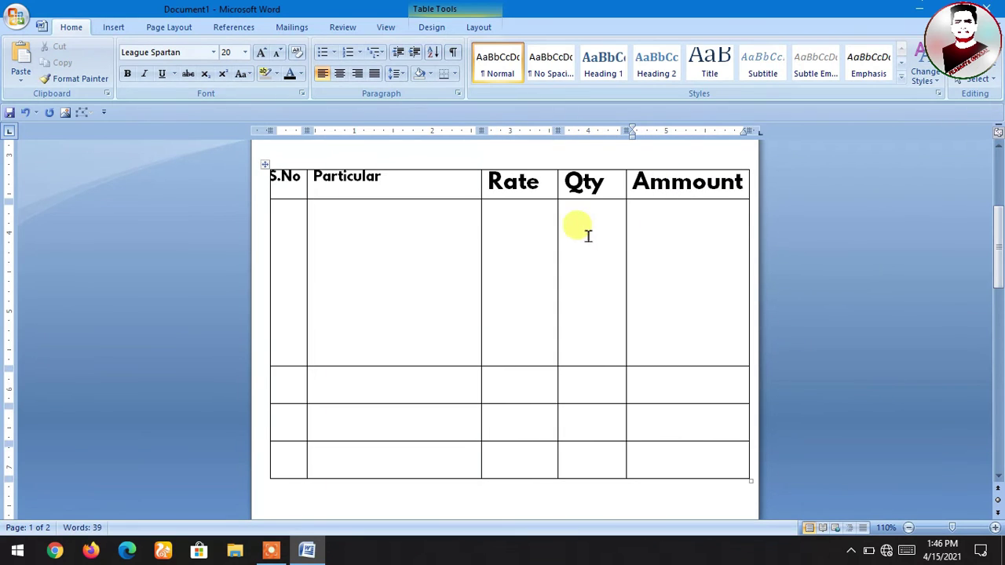
# Step: Set the Rate, Qty and Ammount headings to 12 pt to match the others
pyautogui.click(307, 175)
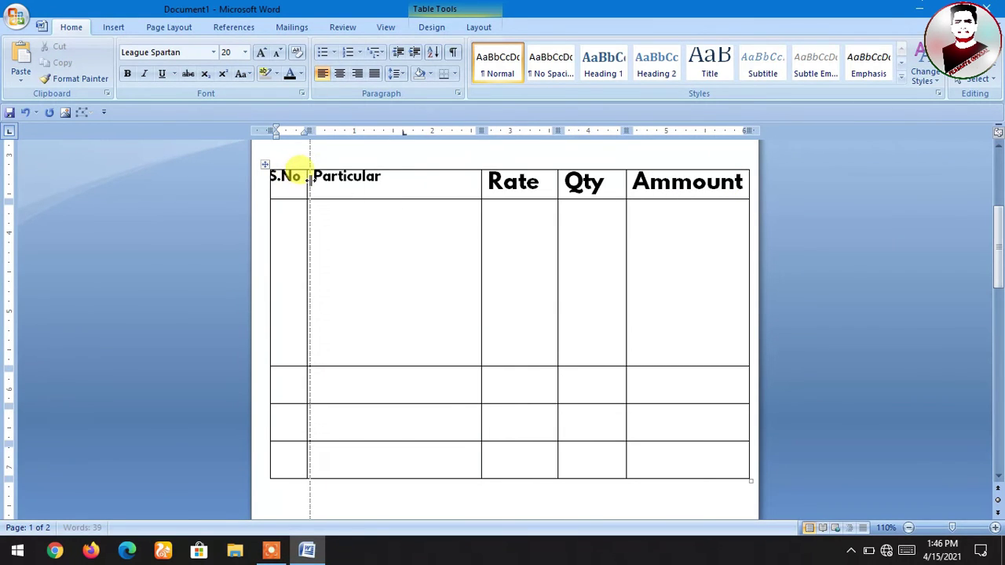
pyautogui.moveTo(741, 181); pyautogui.dragTo(491, 182)
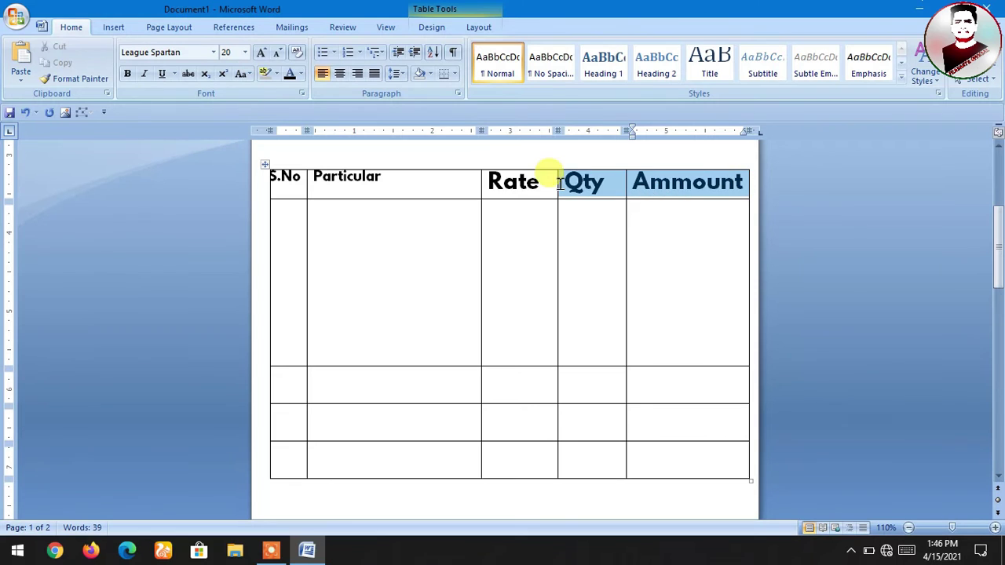
pyautogui.click(276, 55)
pyautogui.click(276, 55)
pyautogui.click(276, 55)
pyautogui.click(276, 55)
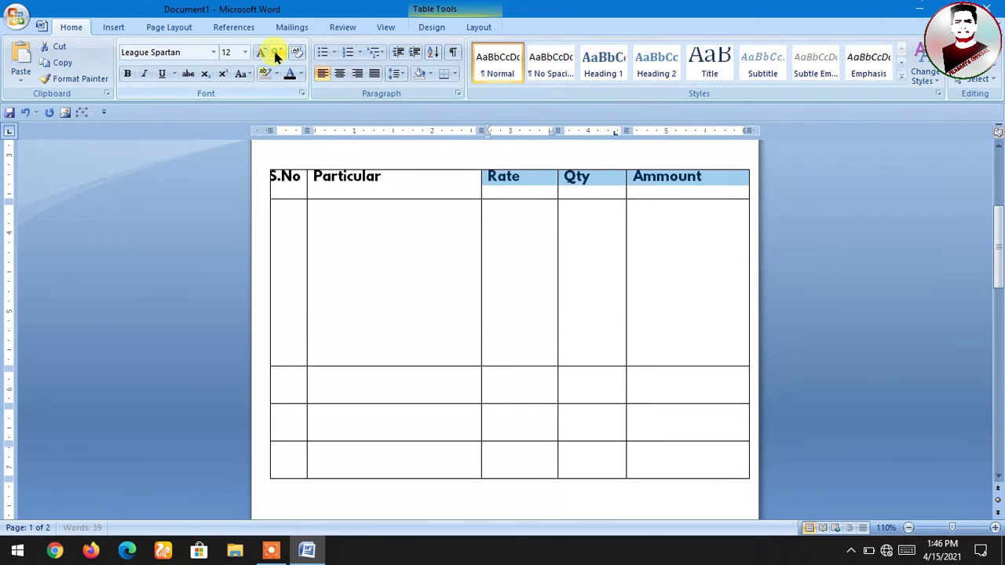
pyautogui.moveTo(727, 187); pyautogui.dragTo(294, 192)
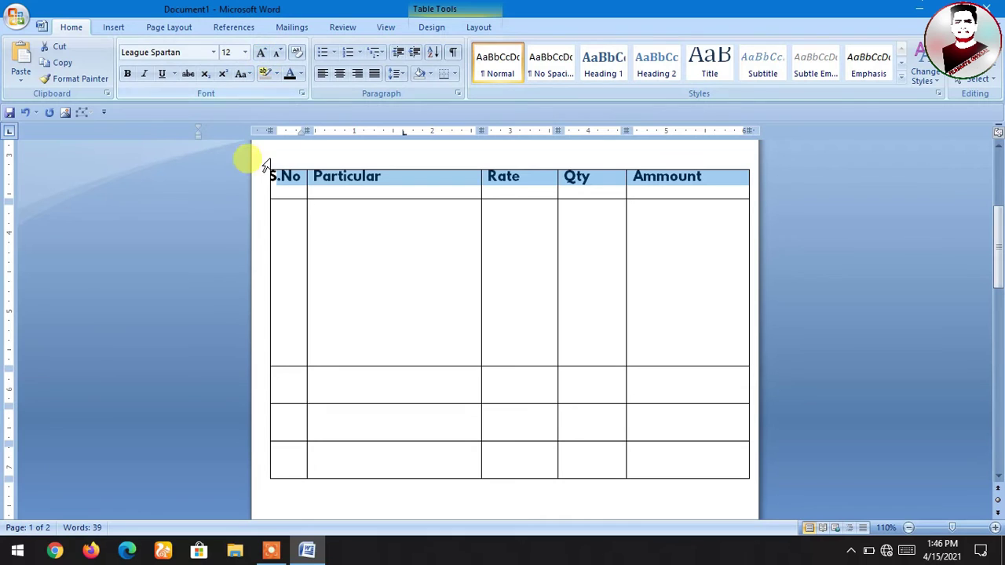
pyautogui.click(634, 180)
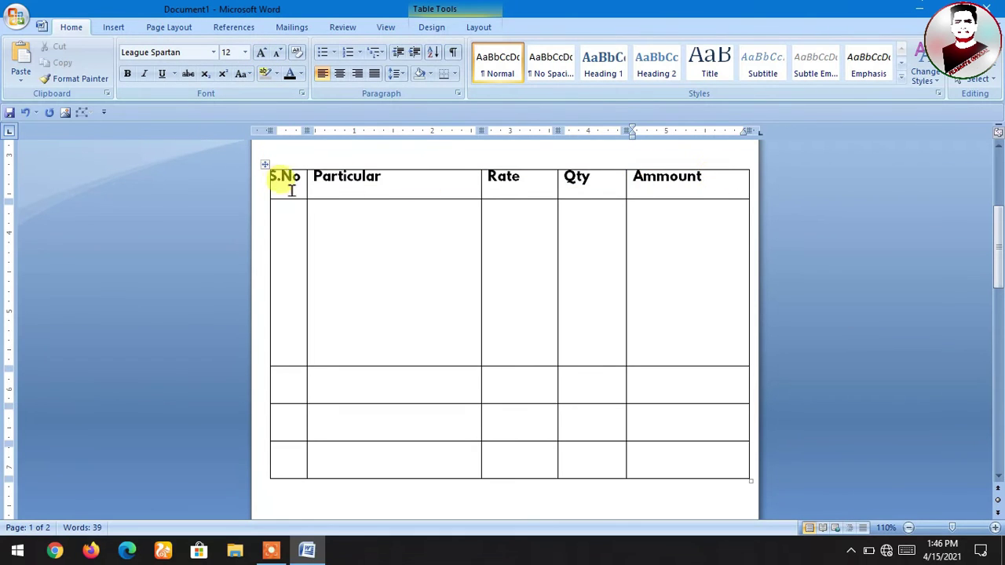
# Step: Widen the S.No column, centre the header labels, and shorten the header row
pyautogui.moveTo(306, 190); pyautogui.dragTo(683, 176)
pyautogui.click(339, 74)
pyautogui.click(444, 206)
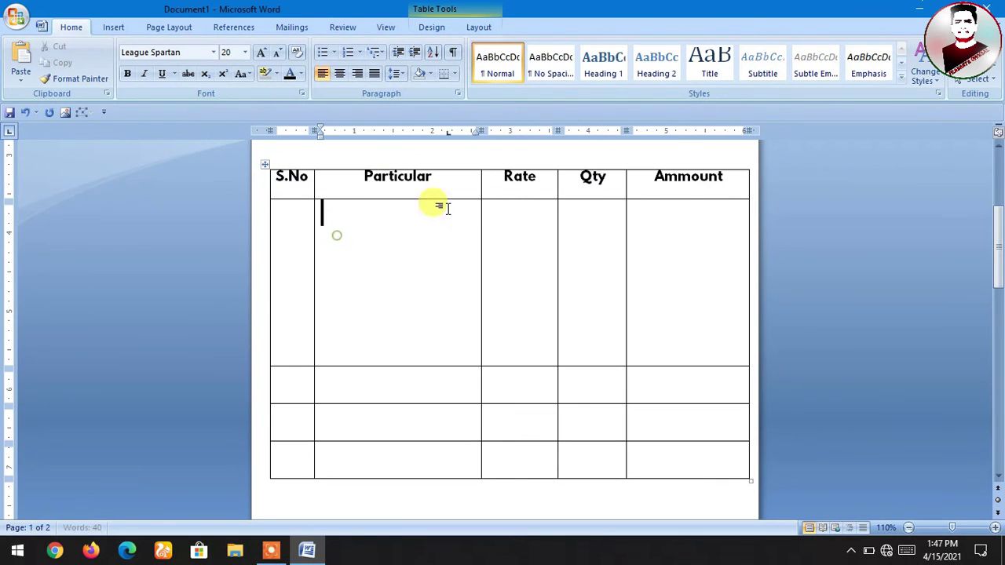
pyautogui.moveTo(999, 243); pyautogui.dragTo(993, 214)
pyautogui.moveTo(540, 182); pyautogui.dragTo(540, 173)
pyautogui.moveTo(729, 161); pyautogui.dragTo(280, 163)
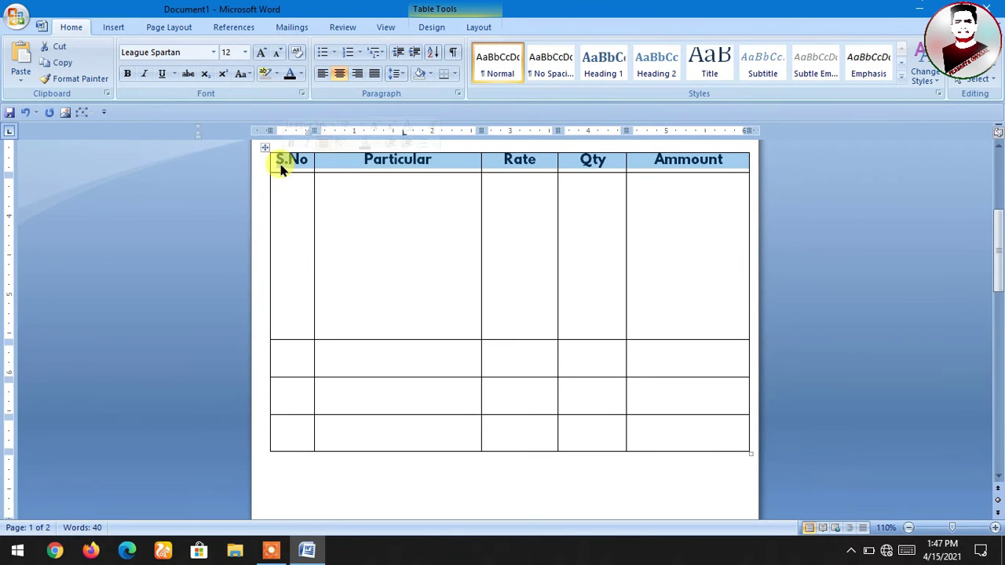
pyautogui.click(844, 246)
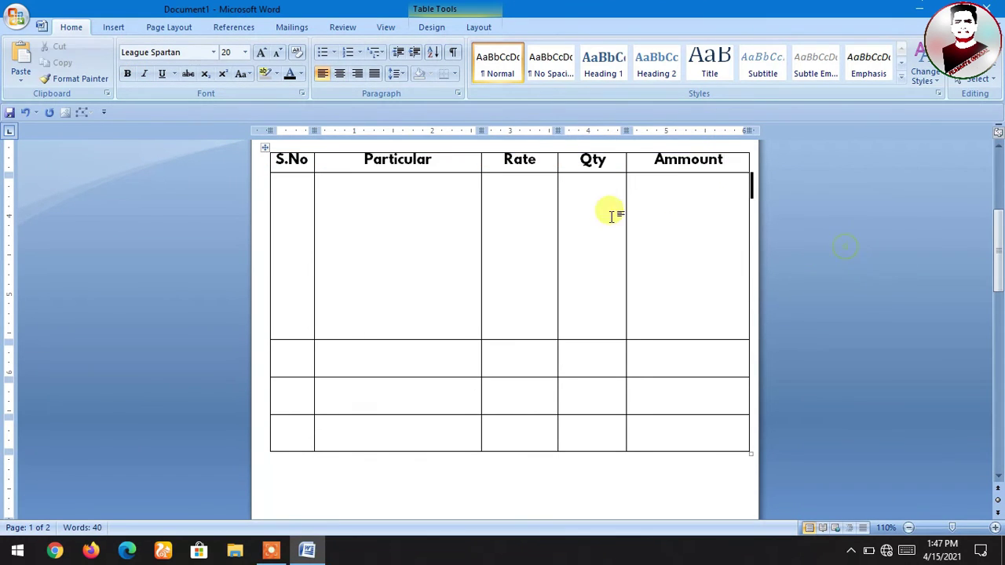
pyautogui.click(297, 203)
pyautogui.moveTo(298, 203); pyautogui.dragTo(699, 423)
# Step: Apply 2¼ pt All Borders to the whole item table, then again to its header row
pyautogui.click(431, 27)
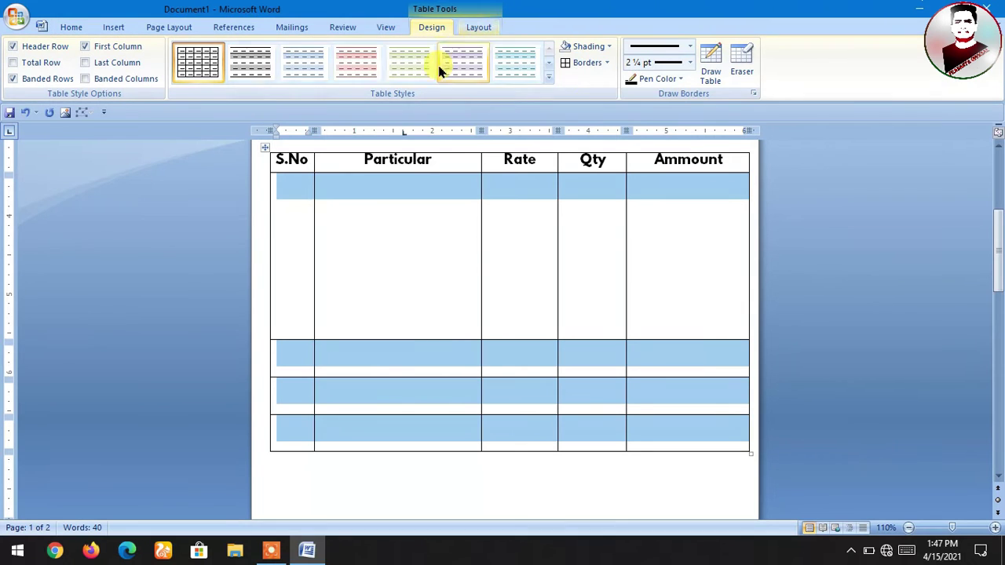
pyautogui.click(689, 63)
pyautogui.click(666, 174)
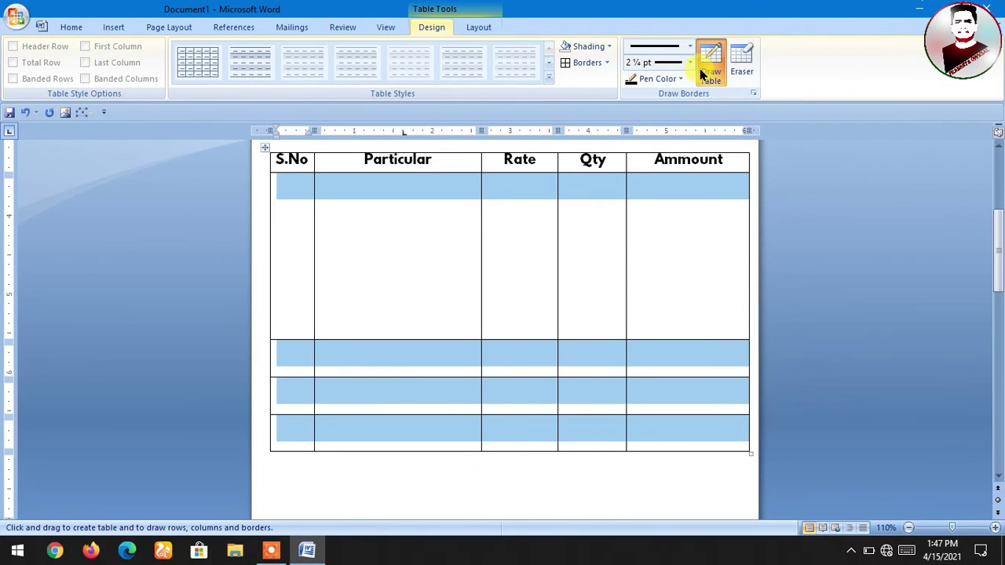
pyautogui.click(606, 63)
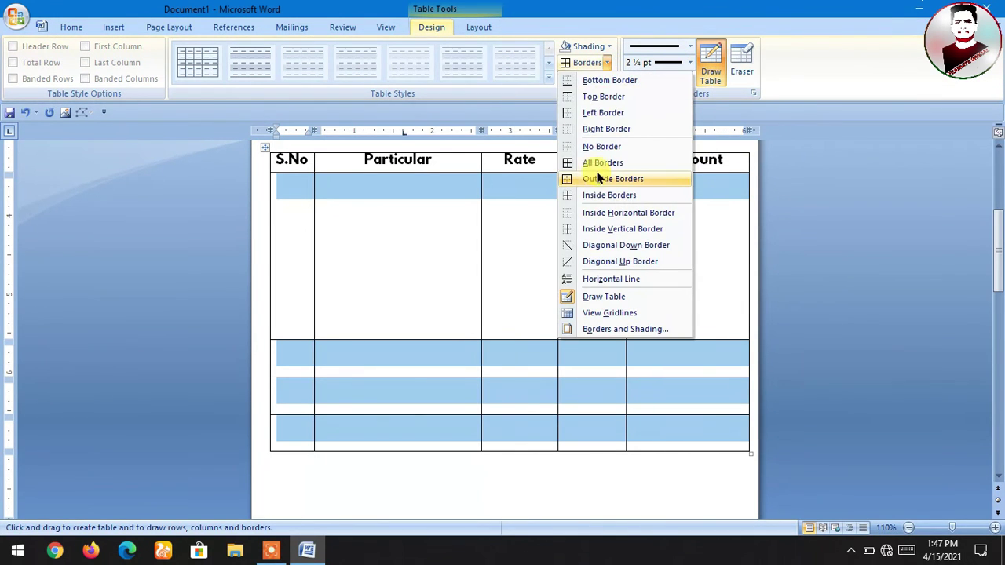
pyautogui.click(605, 162)
pyautogui.click(882, 213)
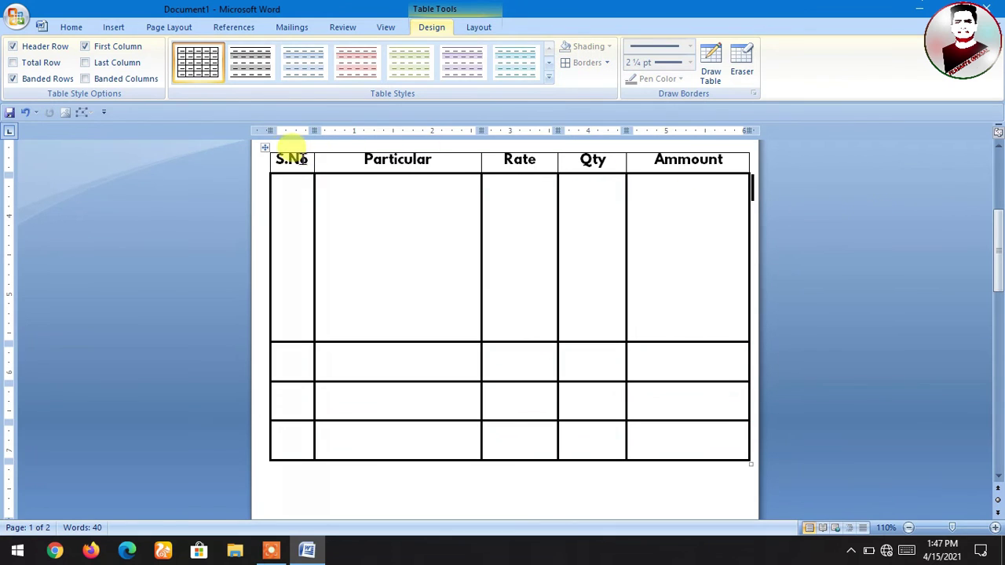
pyautogui.moveTo(280, 159); pyautogui.dragTo(672, 161)
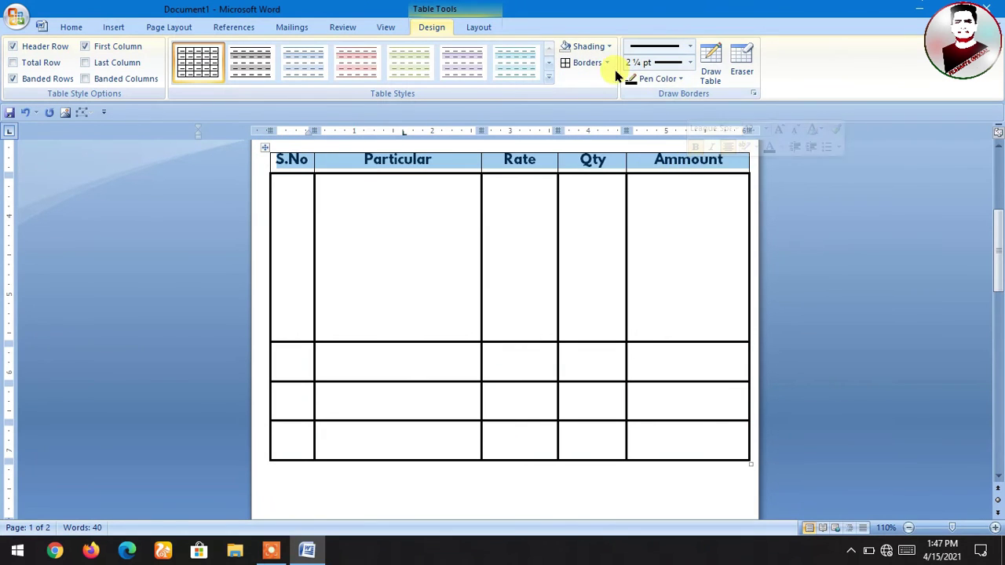
pyautogui.click(606, 62)
pyautogui.click(590, 162)
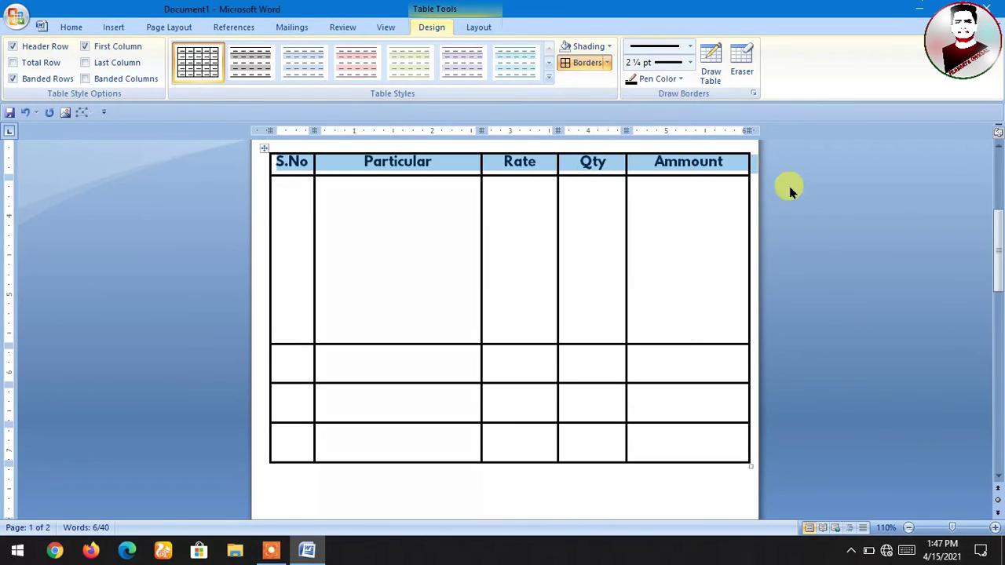
pyautogui.click(886, 194)
pyautogui.moveTo(997, 234)
pyautogui.mouseDown()
pyautogui.moveTo(998, 288)
pyautogui.moveTo(994, 253)
pyautogui.mouseUp()
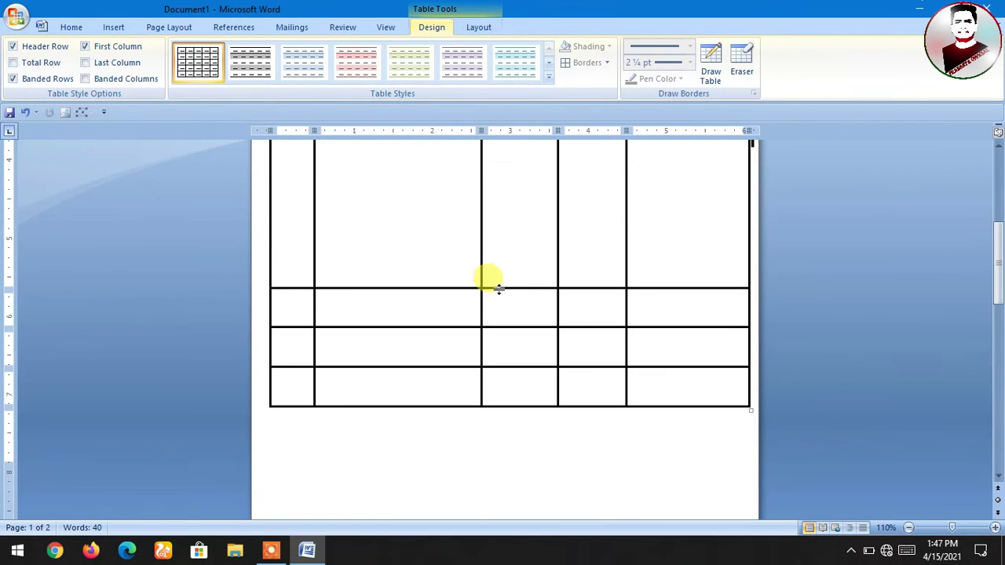
# Step: Merge the first two columns of the table's bottom three rows into one cell
pyautogui.moveTo(278, 295); pyautogui.dragTo(385, 387)
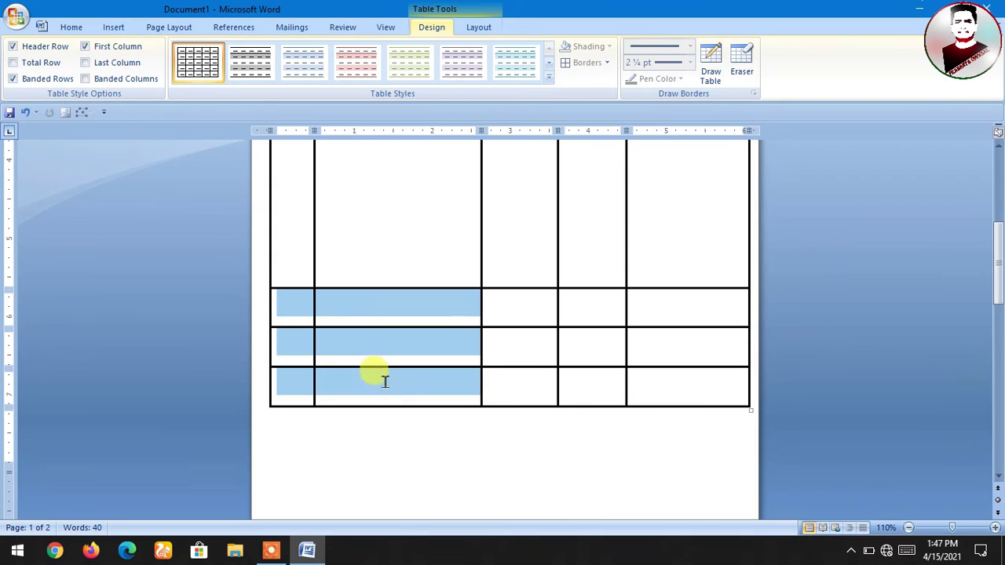
pyautogui.click(475, 26)
pyautogui.click(306, 67)
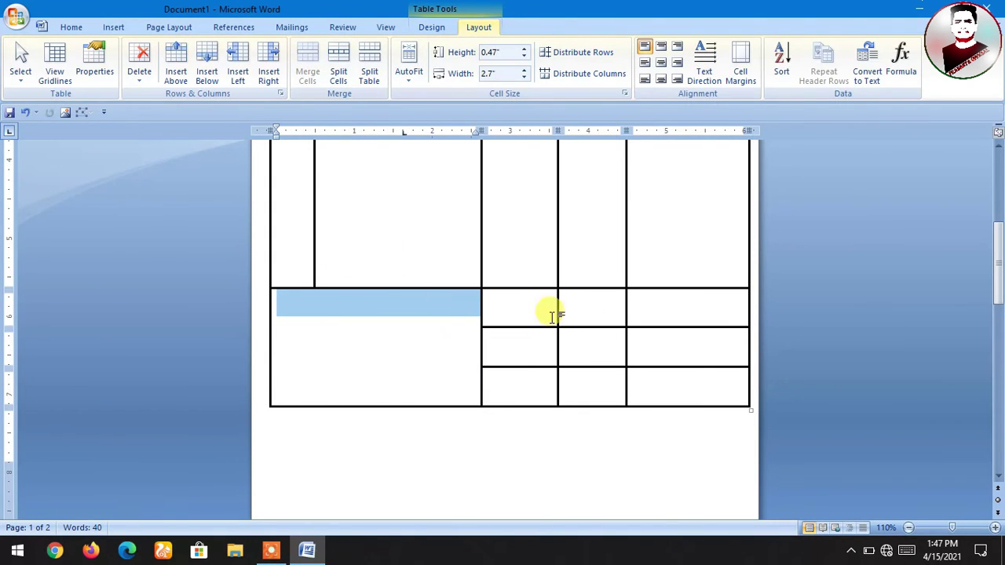
# Step: Type 'In Word' with a dotted blank in the merged cell, trimming dots to fit one line
pyautogui.click(297, 282)
pyautogui.scroll(1, 314, 290)
pyautogui.click(293, 345)
pyautogui.write('In Word')
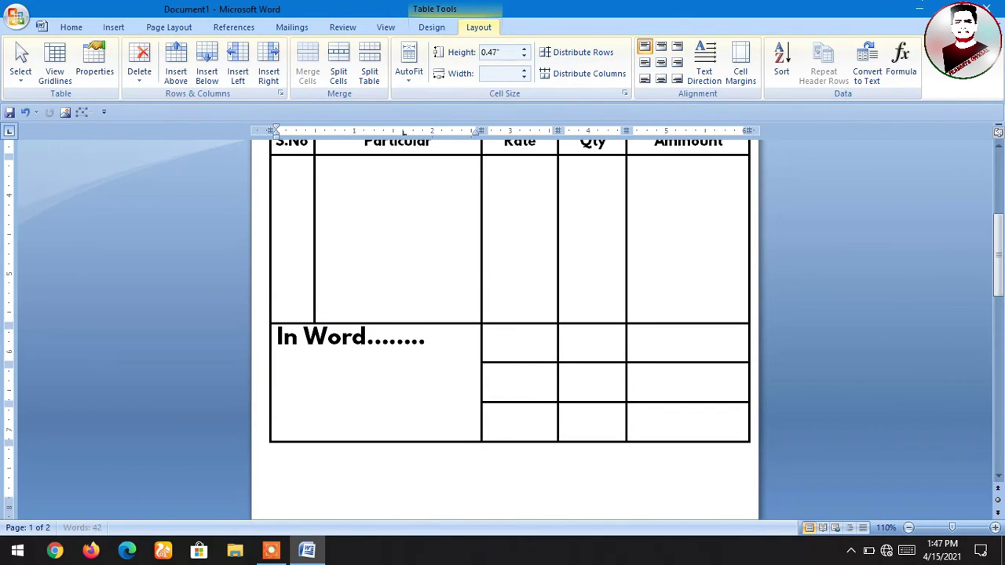
pyautogui.write('.........')
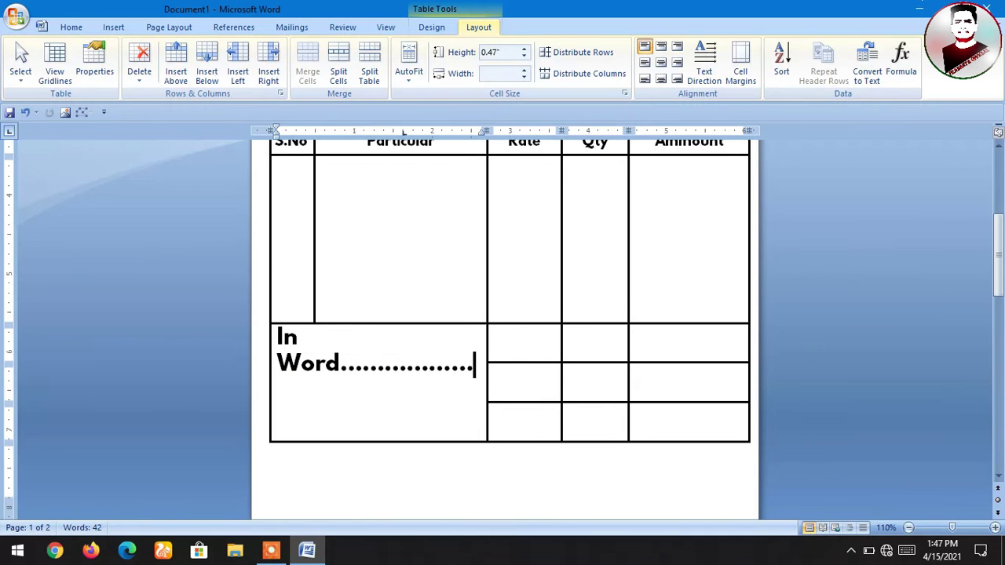
pyautogui.hotkey('ctrl', 'z')
pyautogui.press('BackSpace')
pyautogui.press('BackSpace')
pyautogui.press('BackSpace')
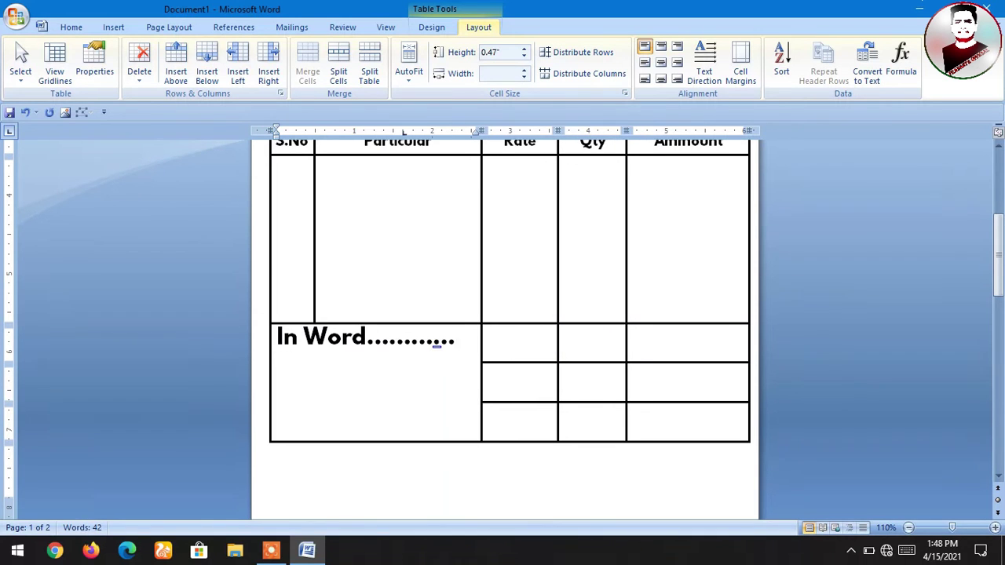
pyautogui.moveTo(458, 342); pyautogui.dragTo(276, 336)
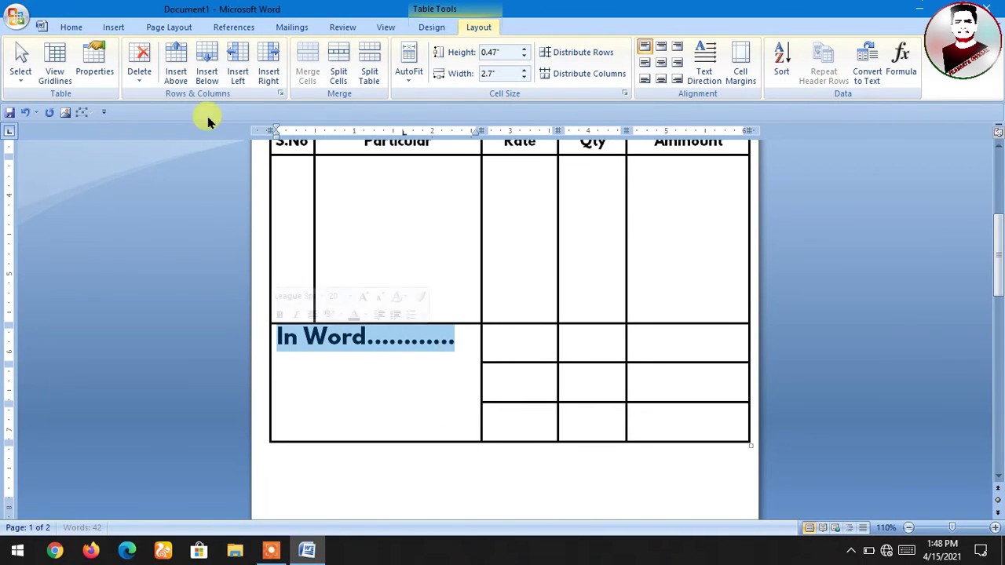
# Step: Shrink the In Word label text in the bottom-left cell to 12 pt
pyautogui.click(44, 27)
pyautogui.click(71, 27)
pyautogui.click(278, 54)
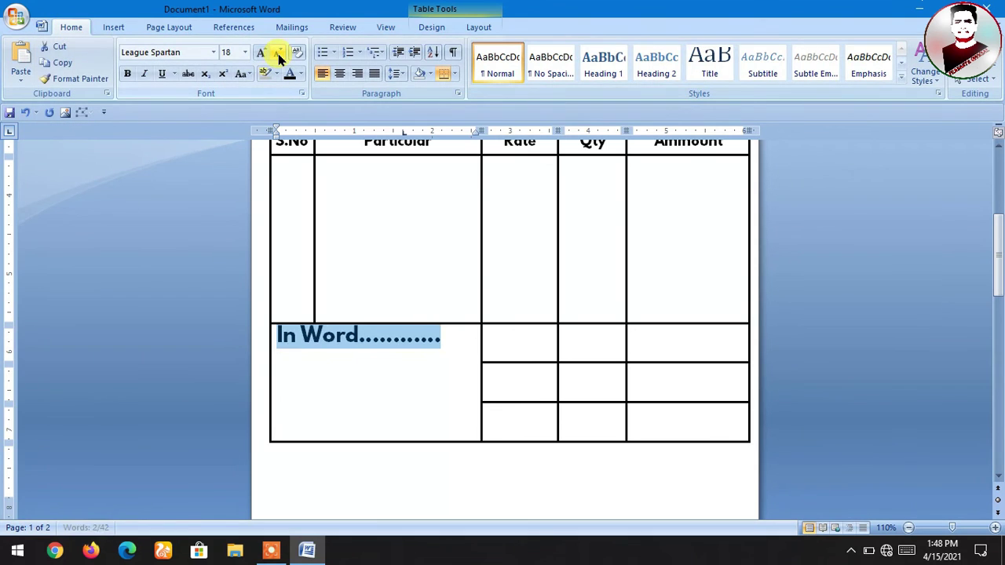
pyautogui.click(278, 54)
pyautogui.click(278, 53)
pyautogui.click(278, 53)
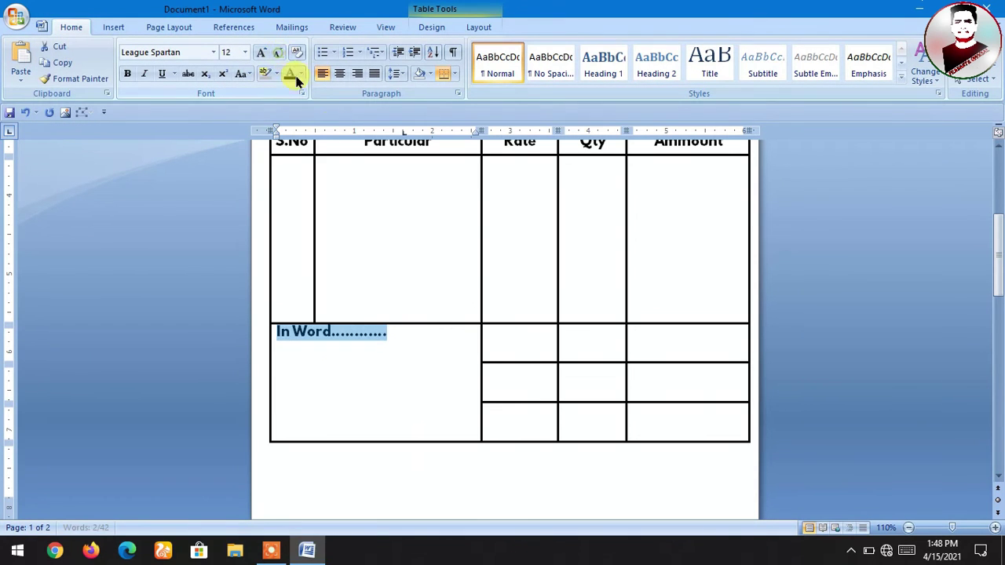
pyautogui.click(393, 331)
# Step: Push In Word lower and paste a third dotted line, trimming one extra dot
pyautogui.write('..')
pyautogui.press('BackSpace')
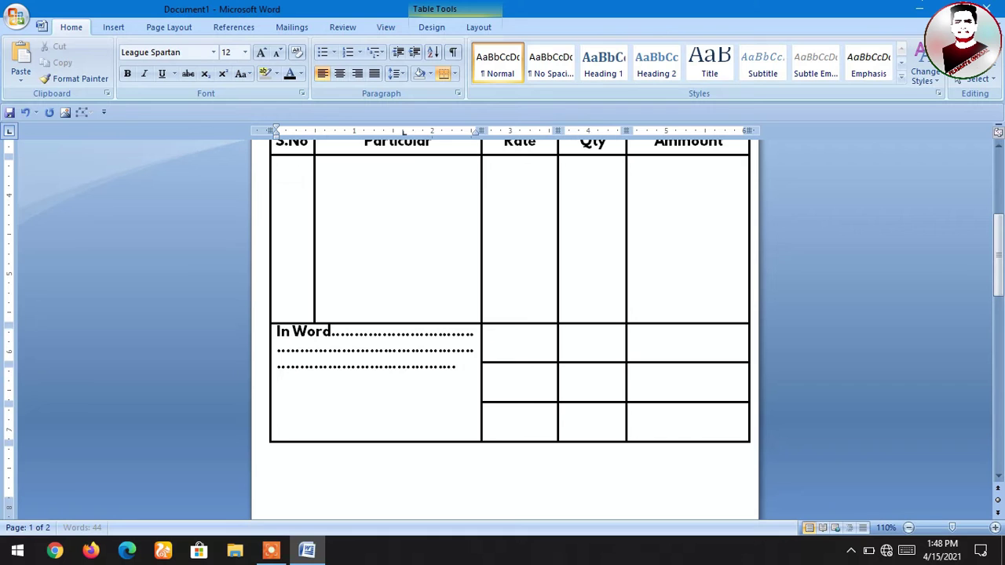
pyautogui.press('Up')
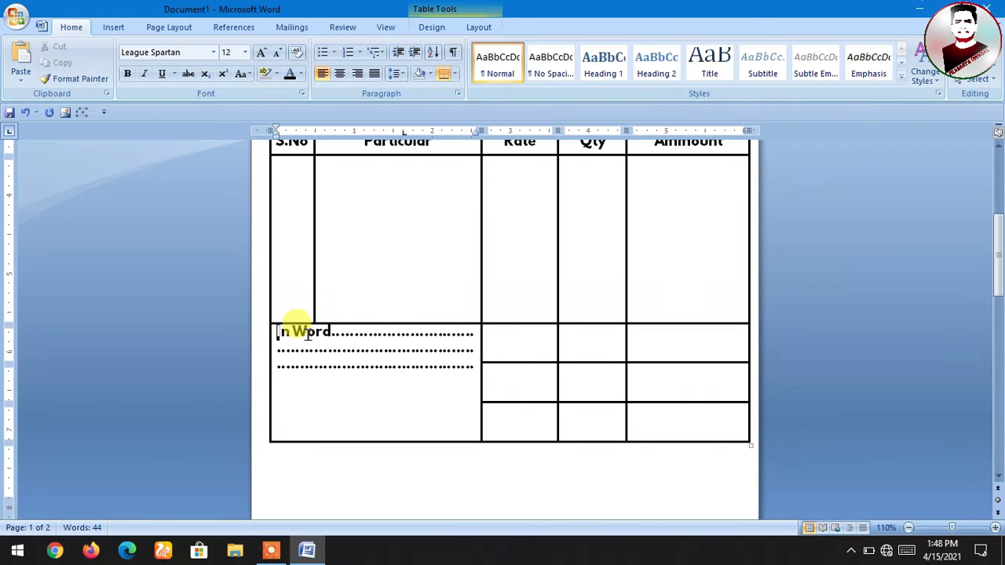
pyautogui.press('Return')
pyautogui.press('Return')
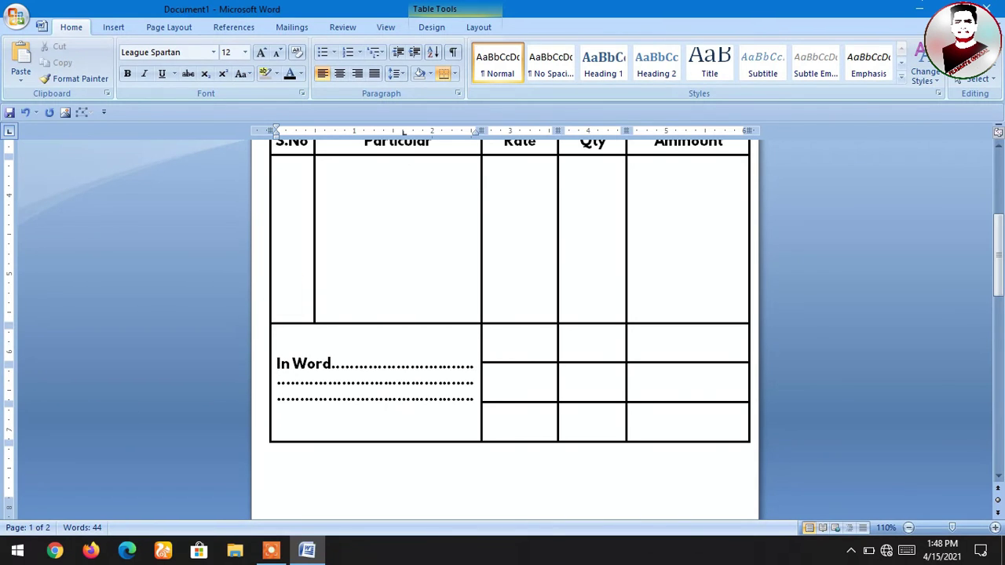
pyautogui.doubleClick(470, 396)
pyautogui.click(672, 408)
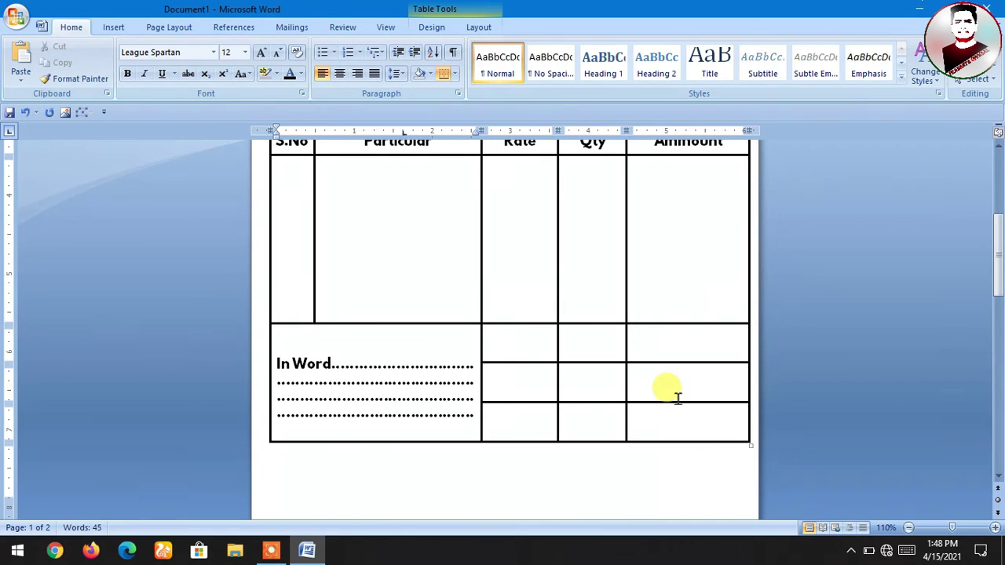
pyautogui.click(470, 413)
pyautogui.press('BackSpace')
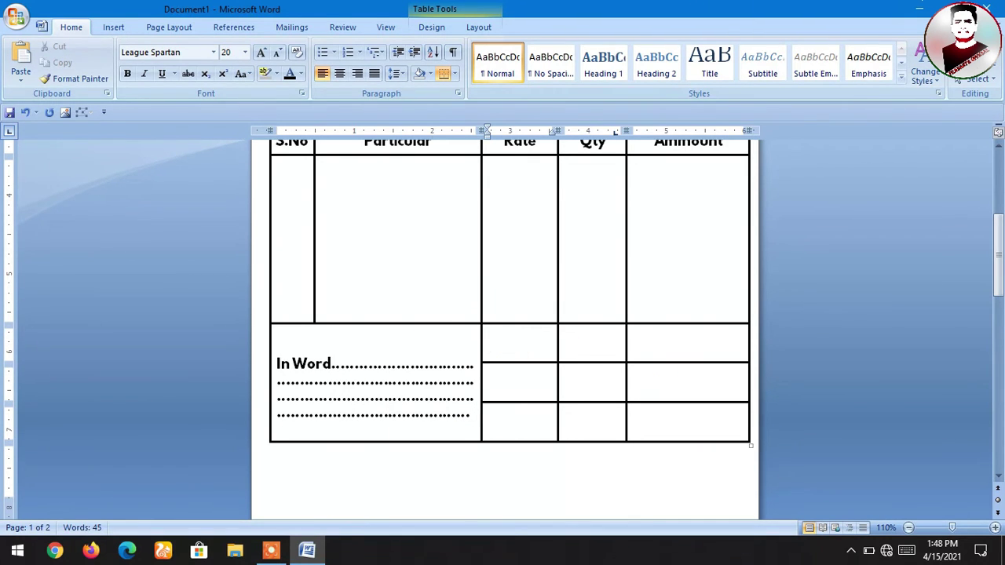
pyautogui.write('Total')
# Step: Type Discount% below Total and shrink both labels to a smaller size
pyautogui.click(511, 375)
pyautogui.write('Discount%')
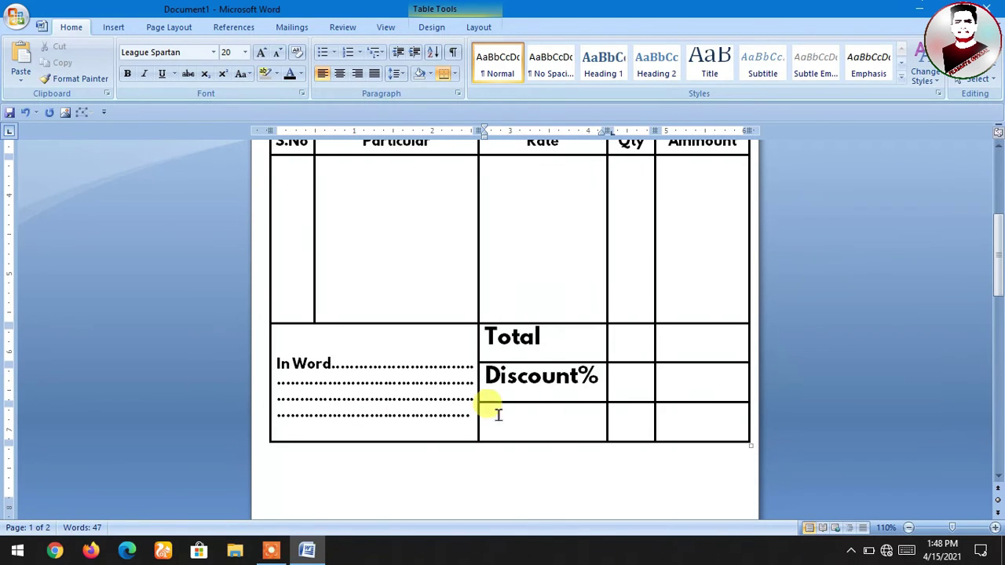
pyautogui.moveTo(598, 375); pyautogui.dragTo(559, 355)
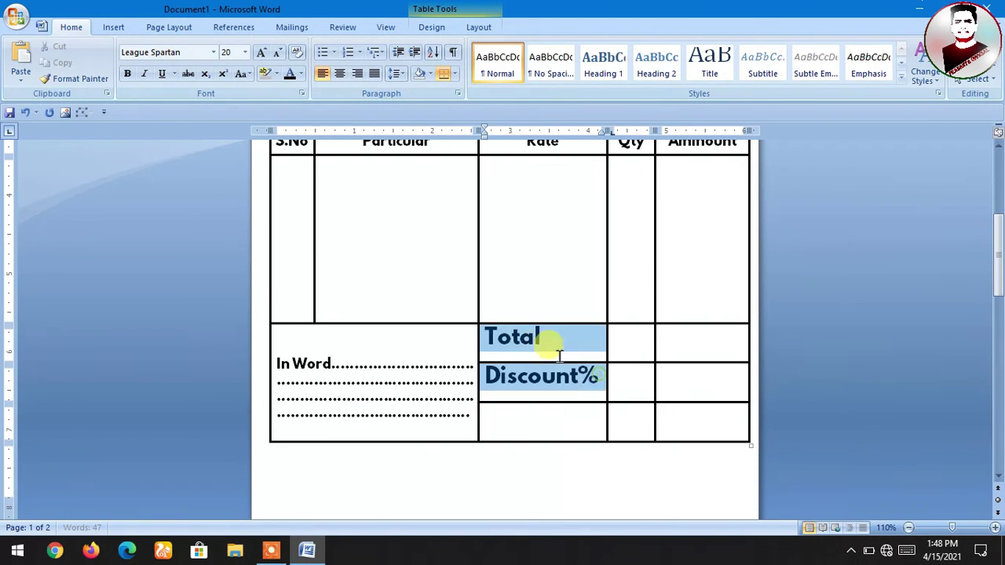
pyautogui.click(283, 52)
pyautogui.click(282, 52)
pyautogui.click(283, 53)
pyautogui.click(282, 52)
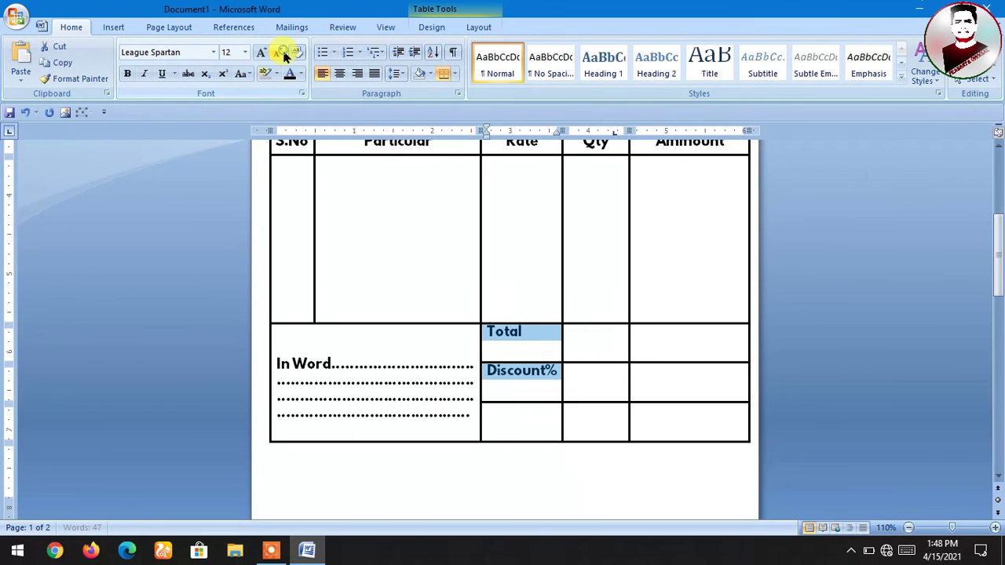
# Step: Add the GST label below Discount% at the same small size and nudge the row above Total
pyautogui.click(502, 416)
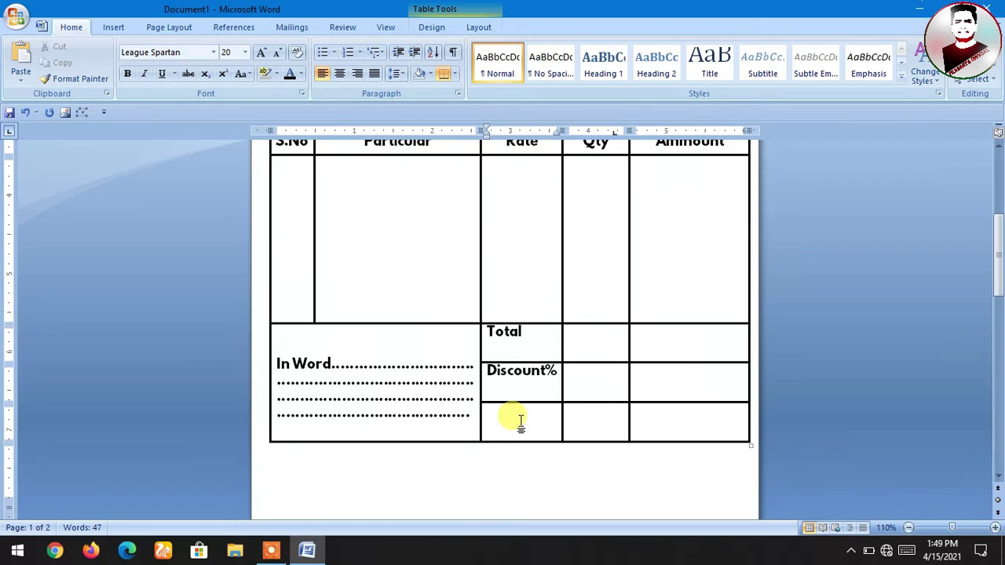
pyautogui.write('GS')
pyautogui.press('BackSpace')
pyautogui.click(589, 385)
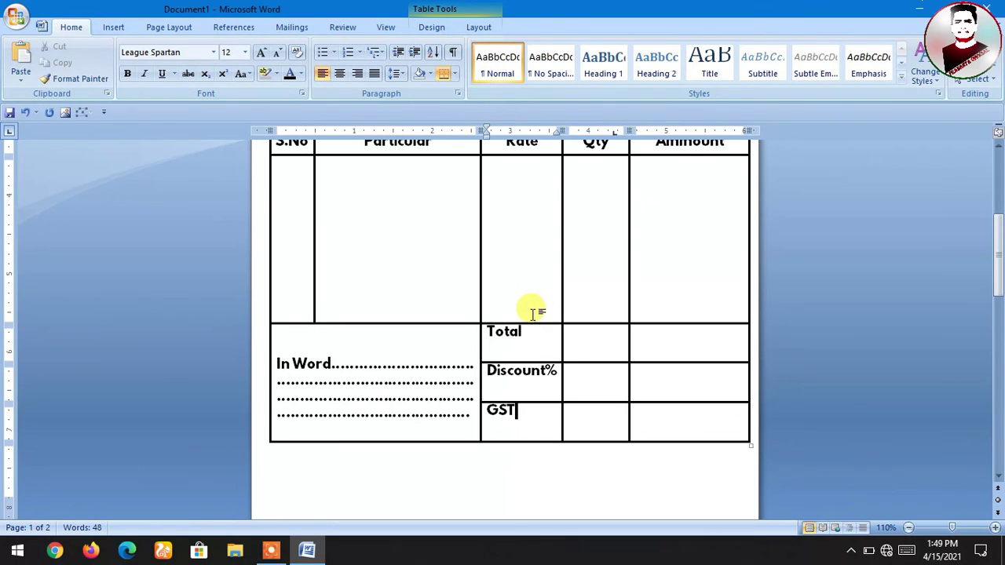
pyautogui.moveTo(514, 322); pyautogui.dragTo(527, 332)
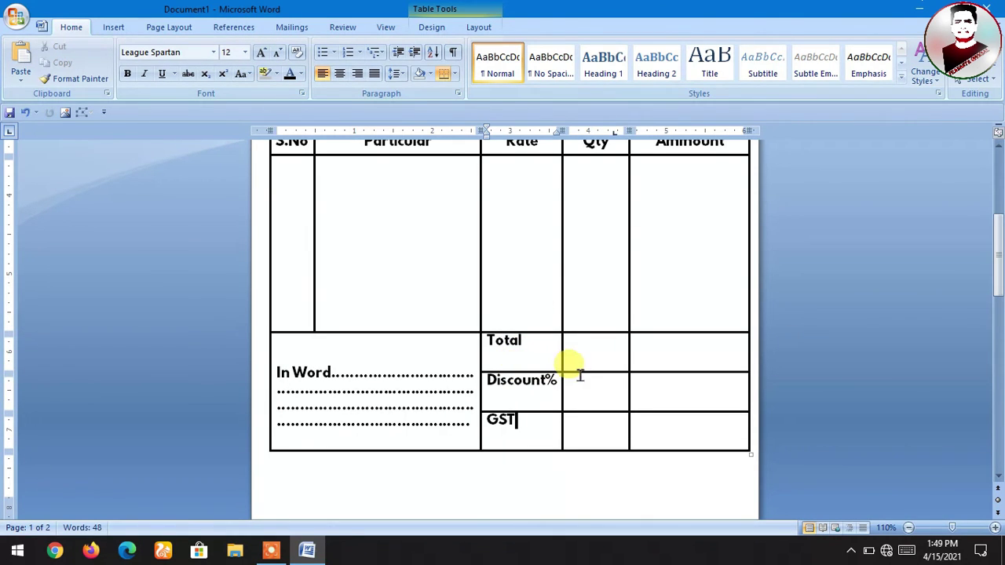
# Step: Drag up the Total, Discount% and GST row borders and lower the border above Total
pyautogui.moveTo(588, 371); pyautogui.dragTo(588, 361)
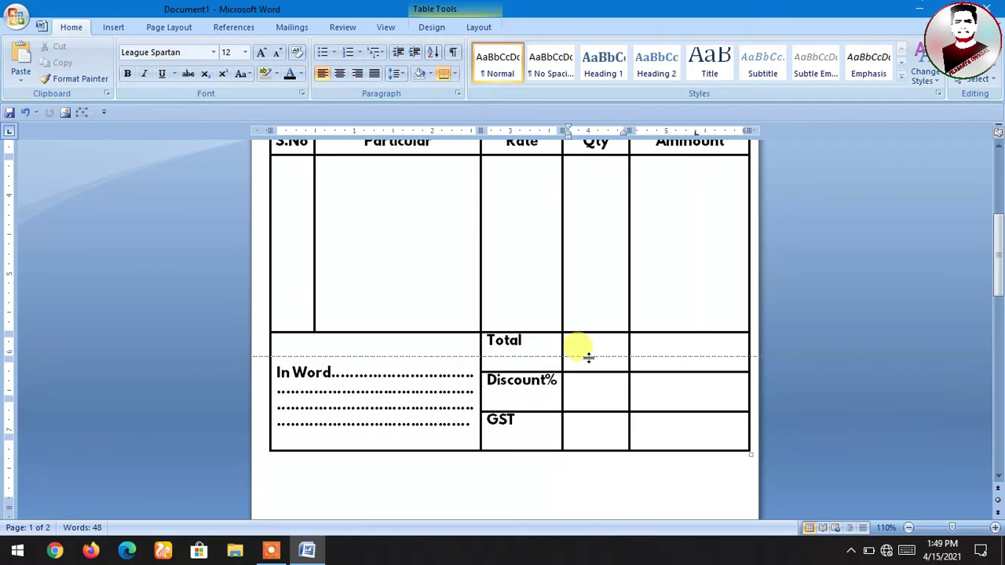
pyautogui.moveTo(588, 401); pyautogui.dragTo(588, 390)
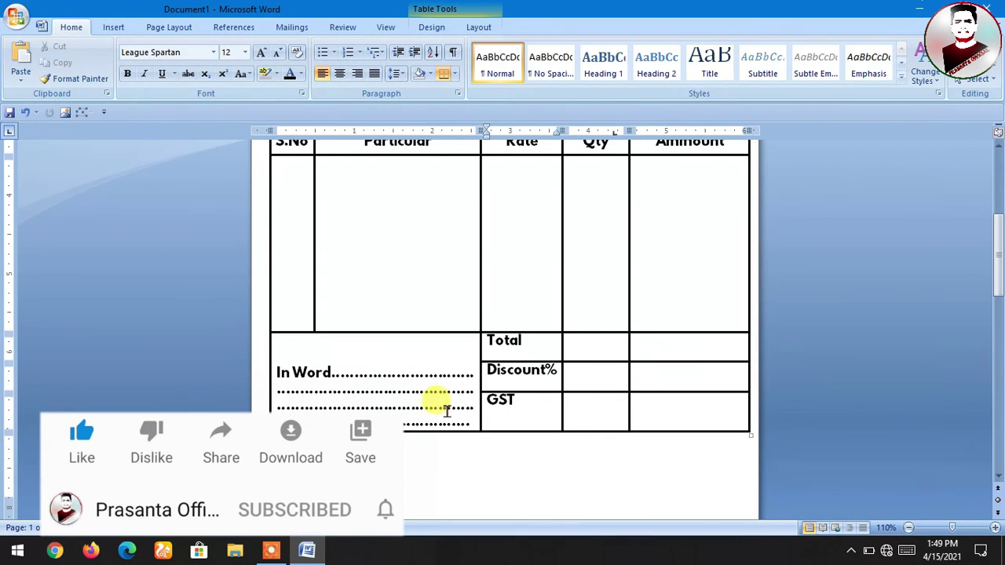
pyautogui.moveTo(539, 431); pyautogui.dragTo(538, 422)
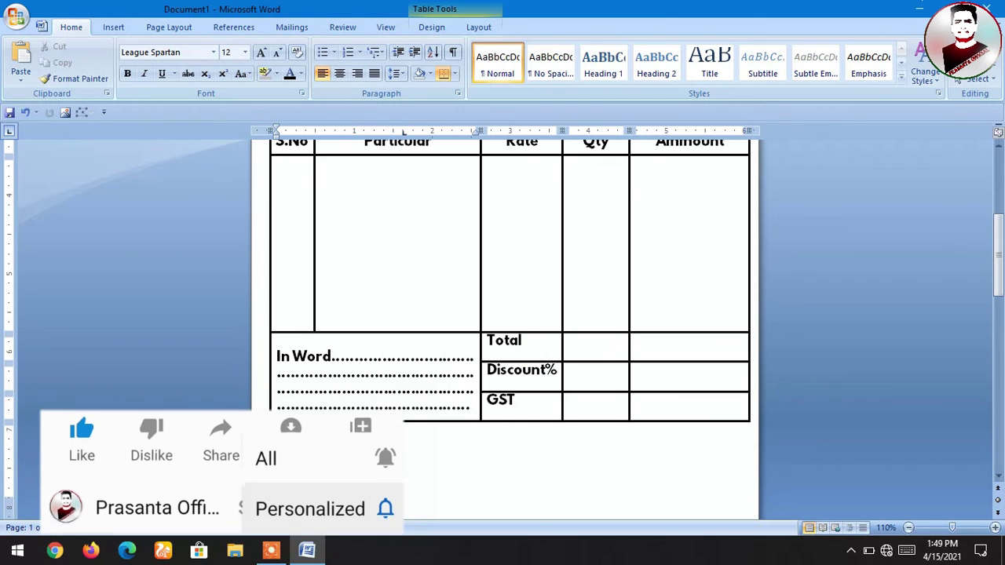
pyautogui.moveTo(542, 333); pyautogui.dragTo(544, 346)
pyautogui.click(574, 359)
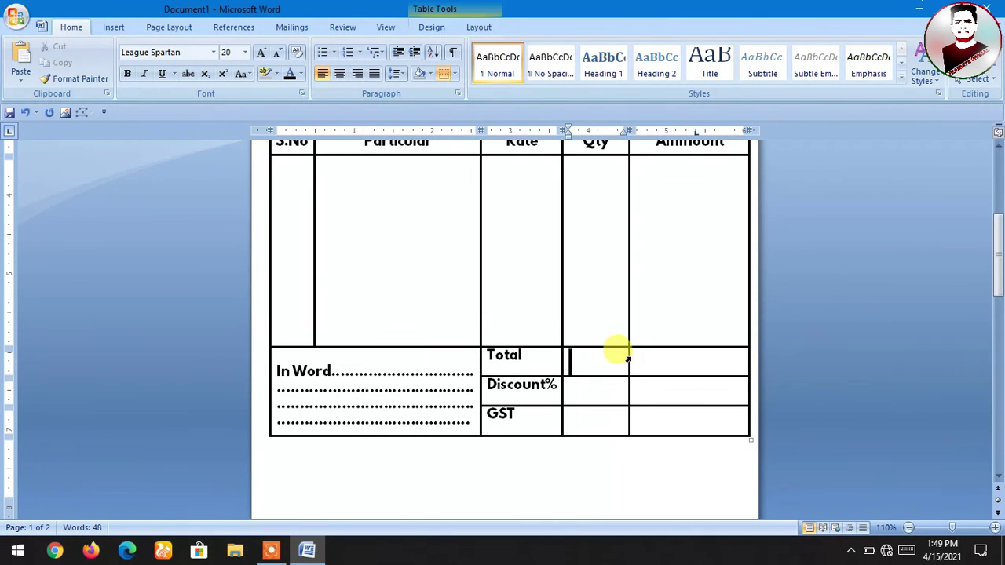
pyautogui.moveTo(997, 259)
pyautogui.mouseDown()
pyautogui.moveTo(997, 192)
pyautogui.moveTo(995, 310)
pyautogui.mouseUp()
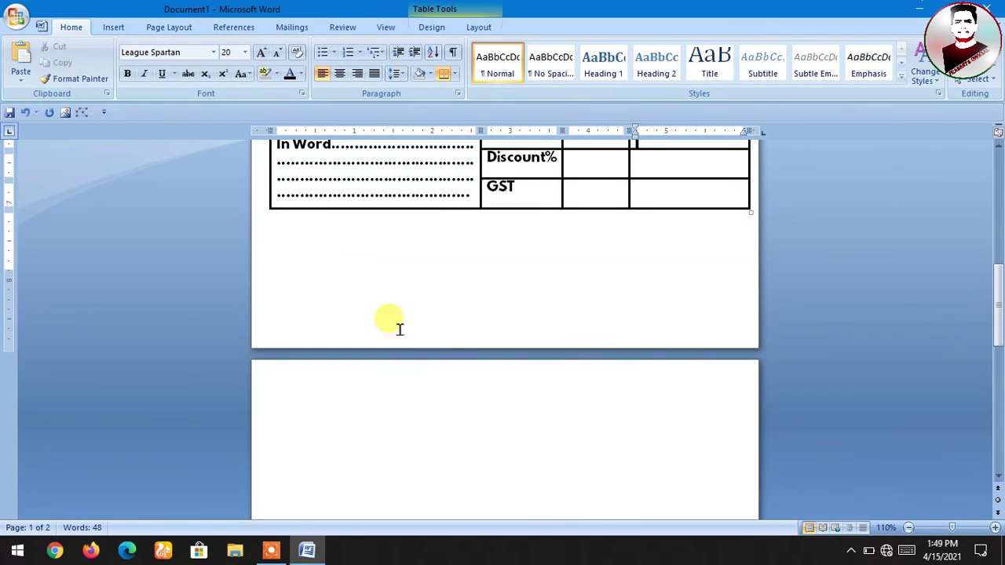
pyautogui.click(120, 32)
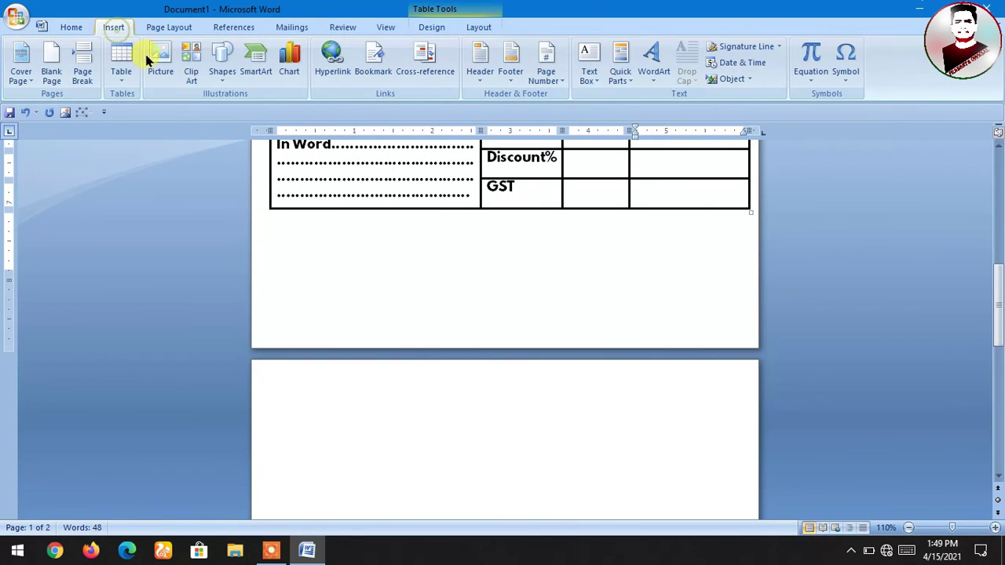
# Step: Draw a rectangle shape below the table on the left and widen it
pyautogui.click(221, 71)
pyautogui.click(262, 116)
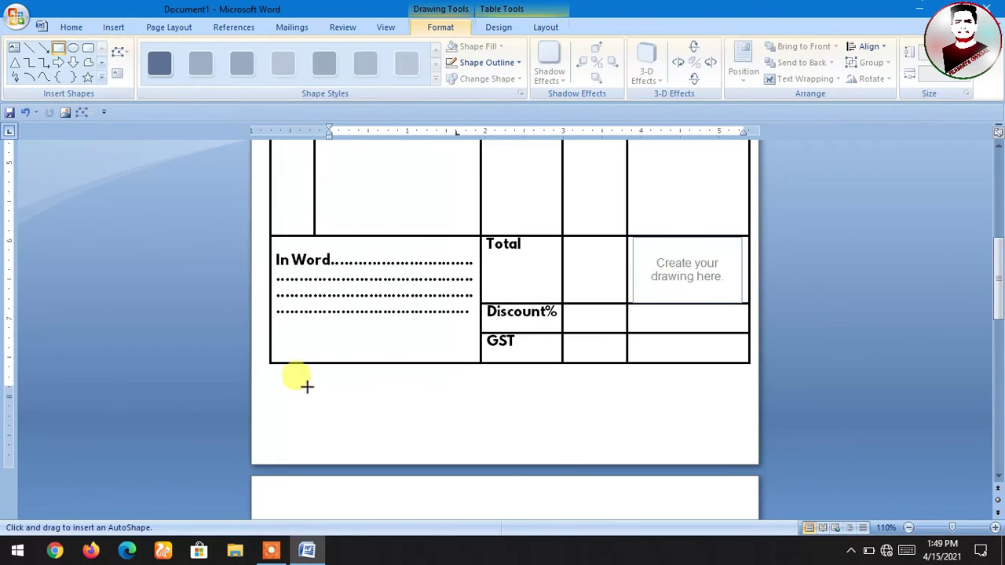
pyautogui.scroll(8, 387, 366)
pyautogui.scroll(-4, 392, 366)
pyautogui.scroll(-4, 393, 367)
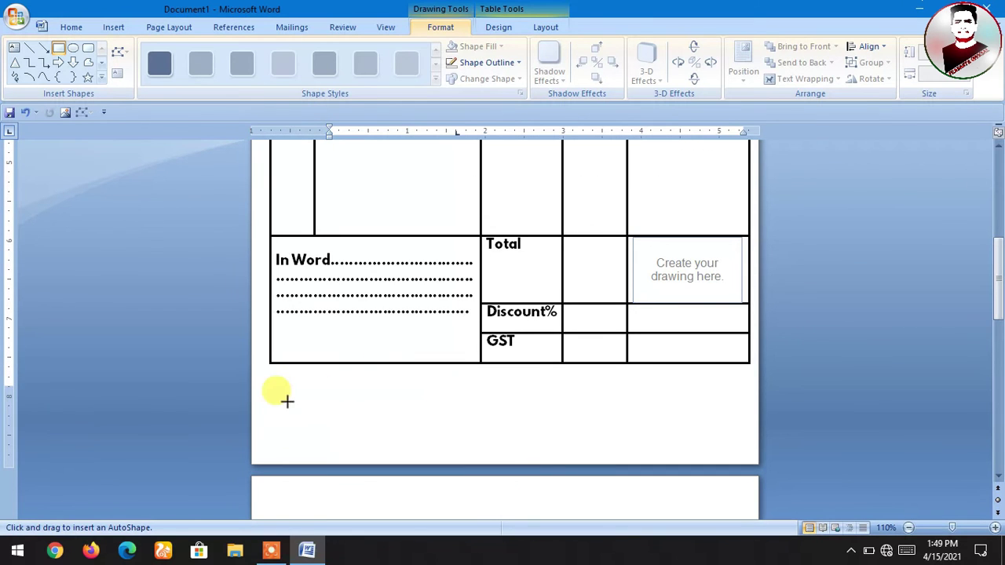
pyautogui.moveTo(277, 388); pyautogui.dragTo(423, 431)
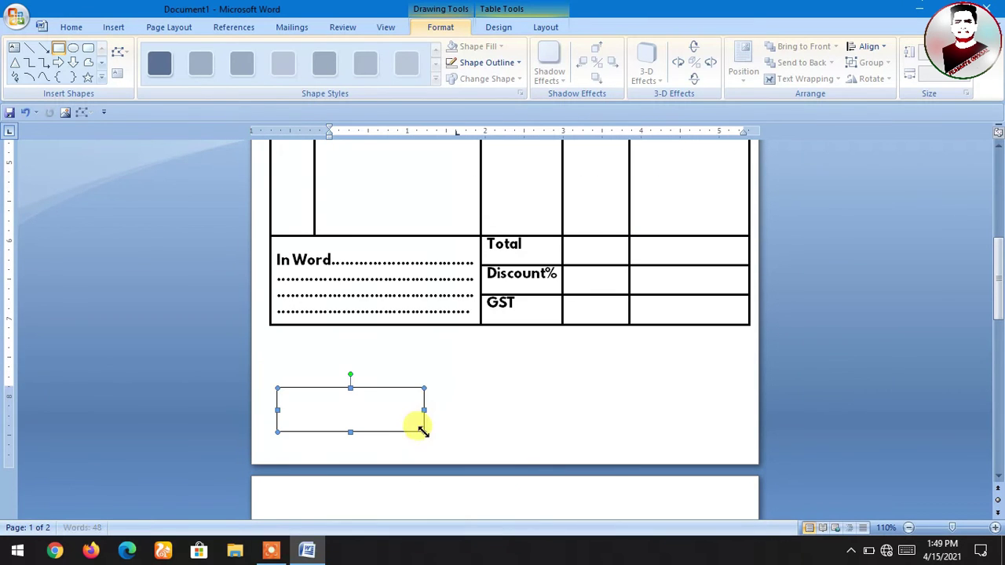
pyautogui.moveTo(371, 390); pyautogui.dragTo(363, 382)
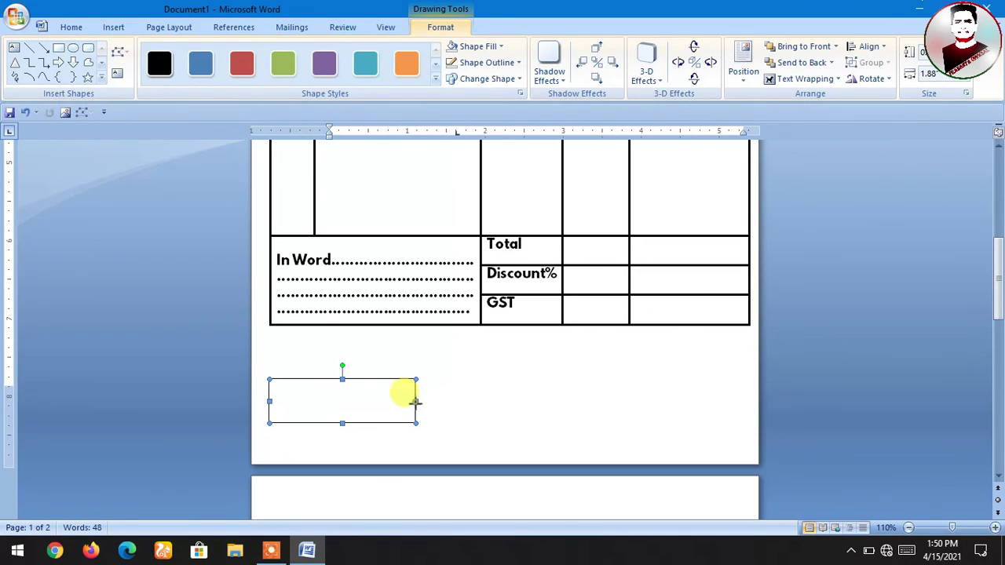
pyautogui.moveTo(416, 401); pyautogui.dragTo(482, 402)
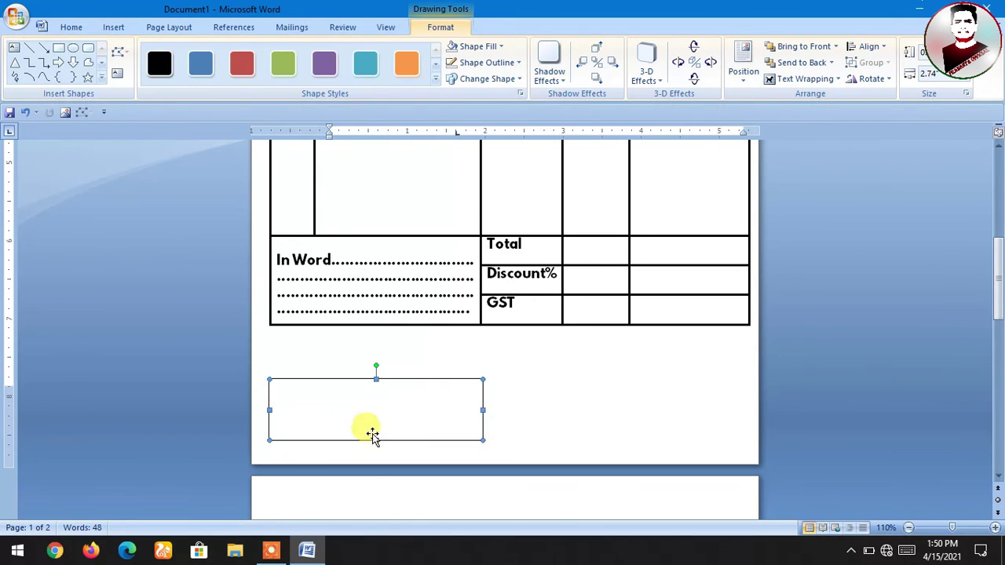
# Step: Add the text Receiver Signature to the rectangle in bold 14 pt League Spartan
pyautogui.rightClick(370, 407)
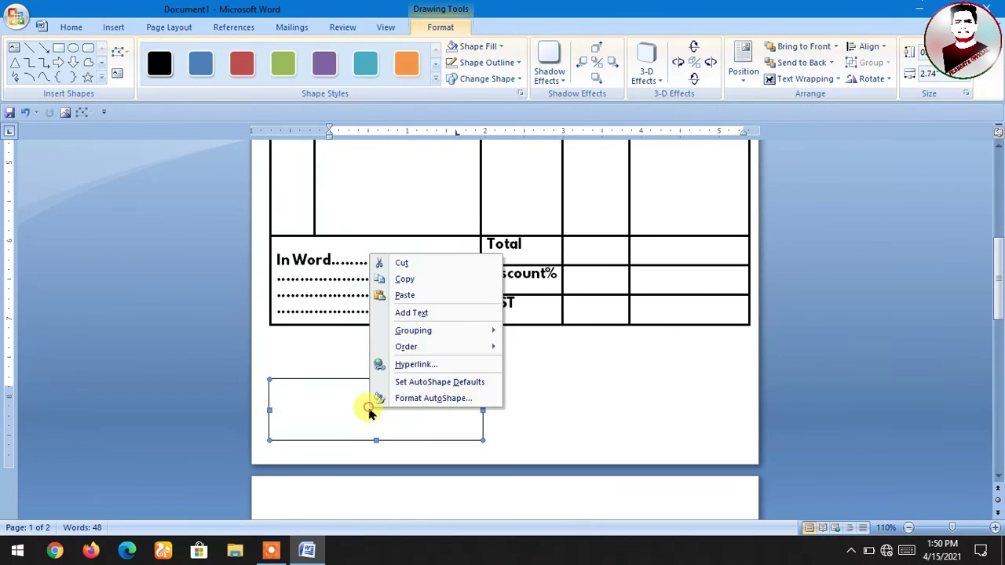
pyautogui.click(436, 312)
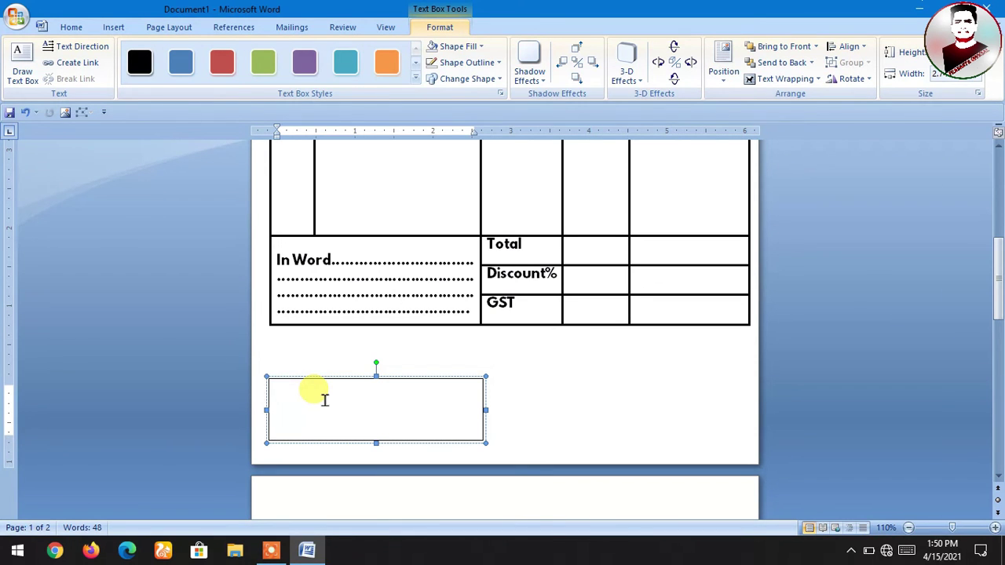
pyautogui.write('Receiver Signature')
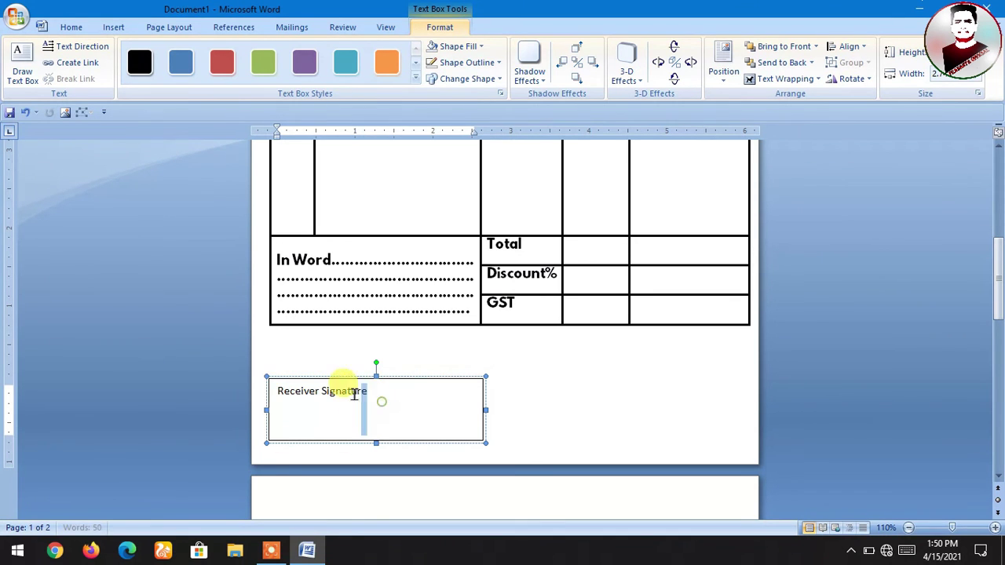
pyautogui.moveTo(382, 404); pyautogui.dragTo(277, 390)
pyautogui.click(71, 27)
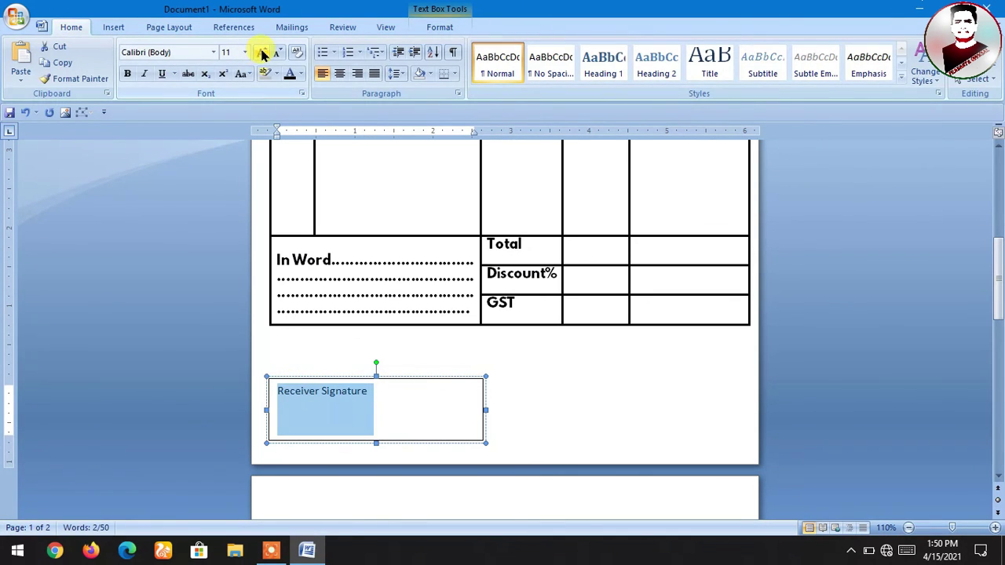
pyautogui.click(262, 52)
pyautogui.click(263, 52)
pyautogui.click(127, 74)
pyautogui.click(174, 52)
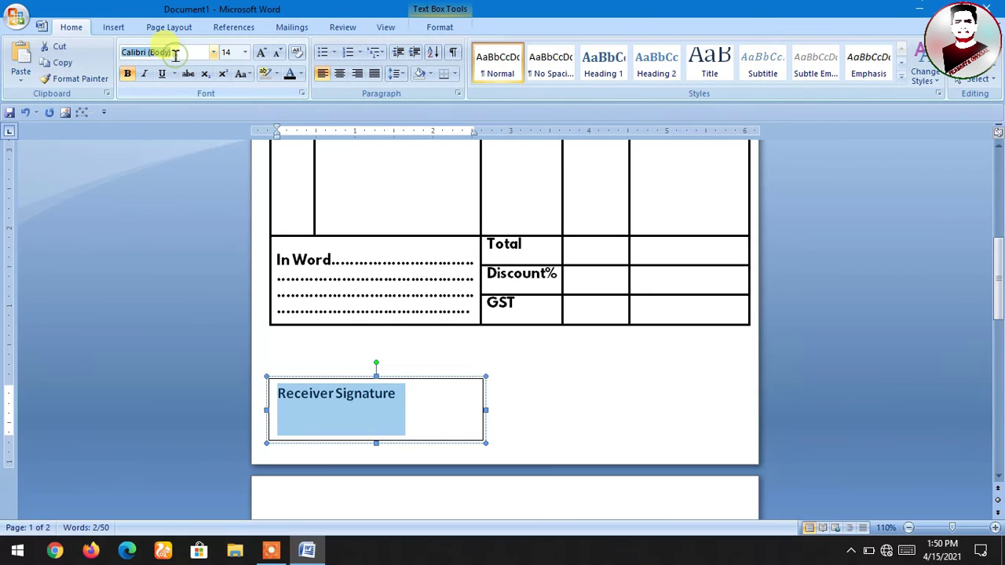
pyautogui.write('Le')
pyautogui.press('Return')
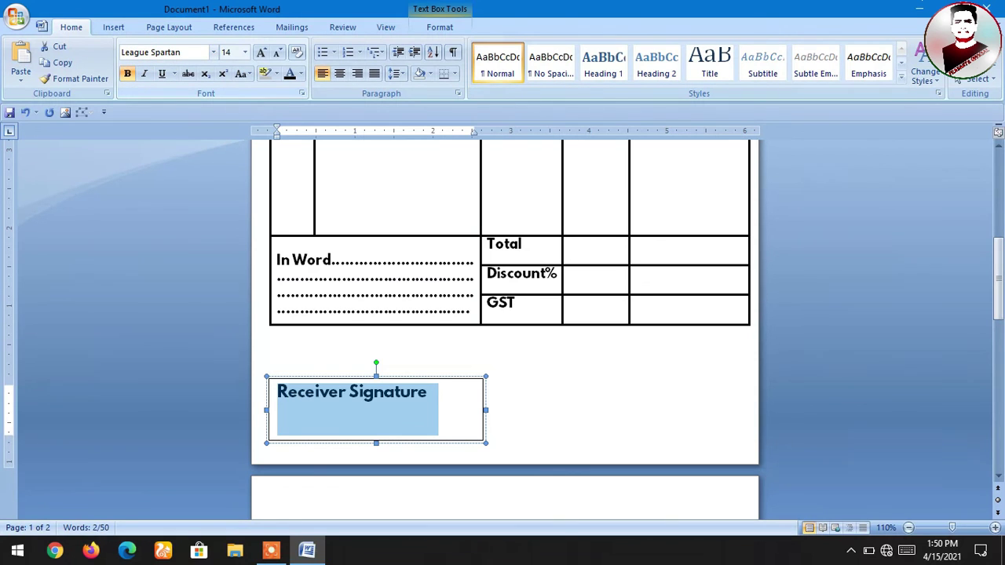
pyautogui.click(436, 392)
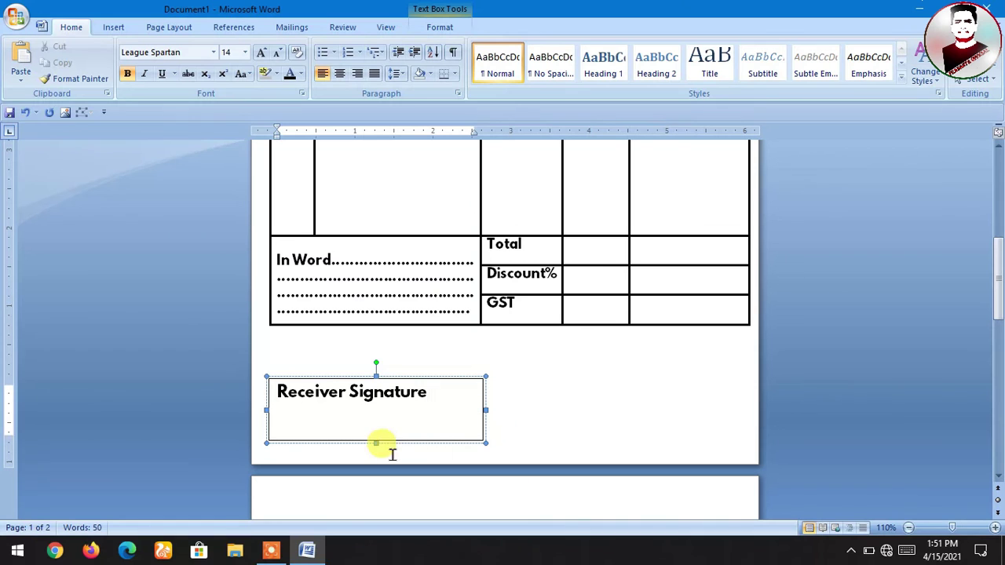
# Step: Reduce the text box height and set its shape outline to No Outline
pyautogui.moveTo(378, 441); pyautogui.dragTo(375, 416)
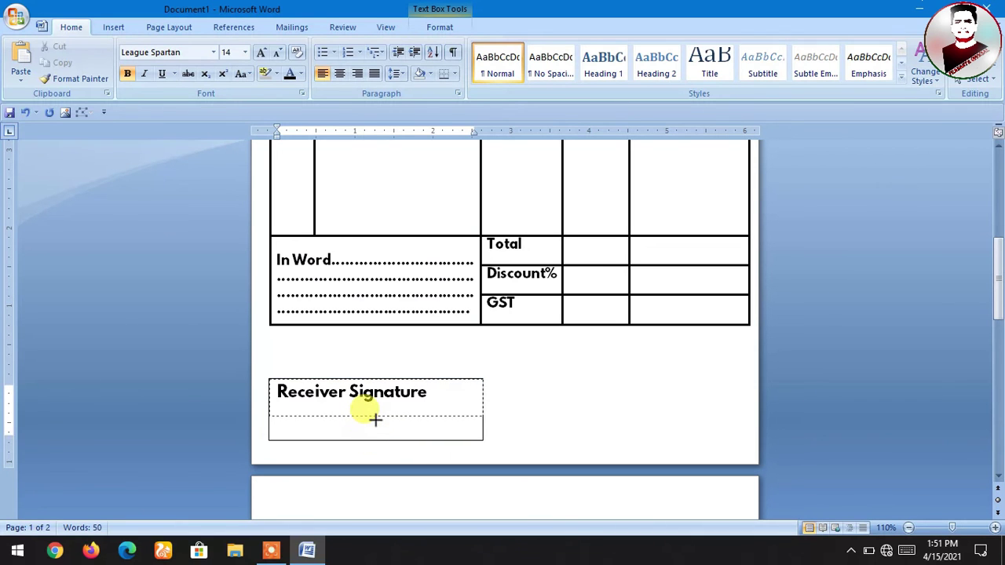
pyautogui.click(441, 26)
pyautogui.click(457, 46)
pyautogui.click(463, 62)
pyautogui.click(463, 62)
pyautogui.click(469, 190)
pyautogui.click(541, 385)
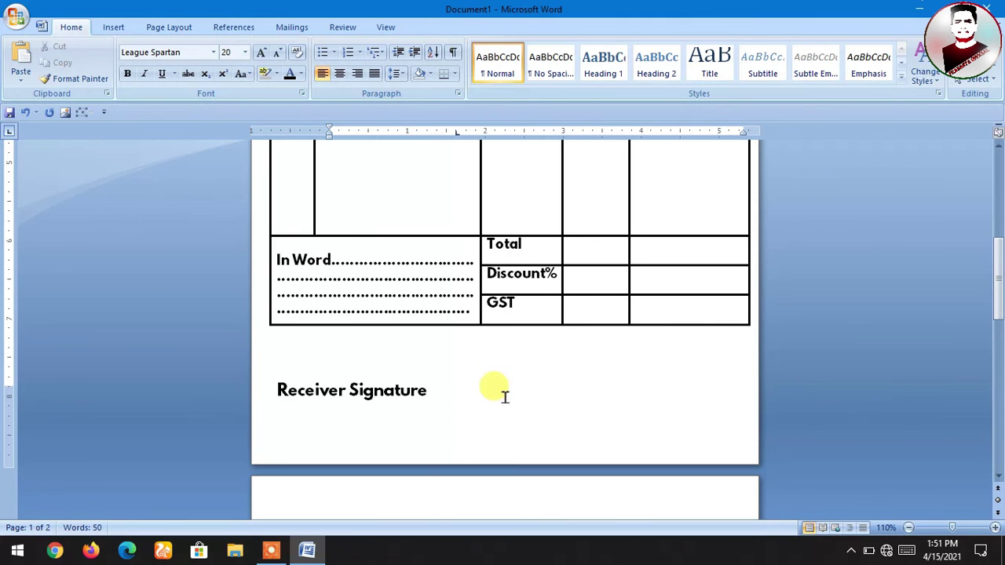
pyautogui.click(446, 390)
pyautogui.click(495, 345)
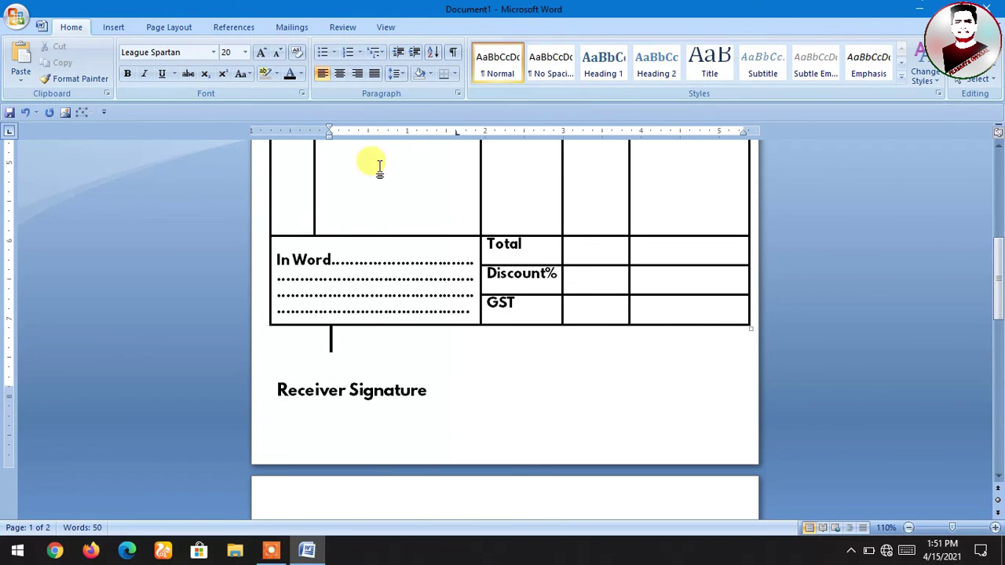
# Step: Draw a rectangle beside Receiver Signature and type Giver Signature into it
pyautogui.click(114, 28)
pyautogui.click(222, 70)
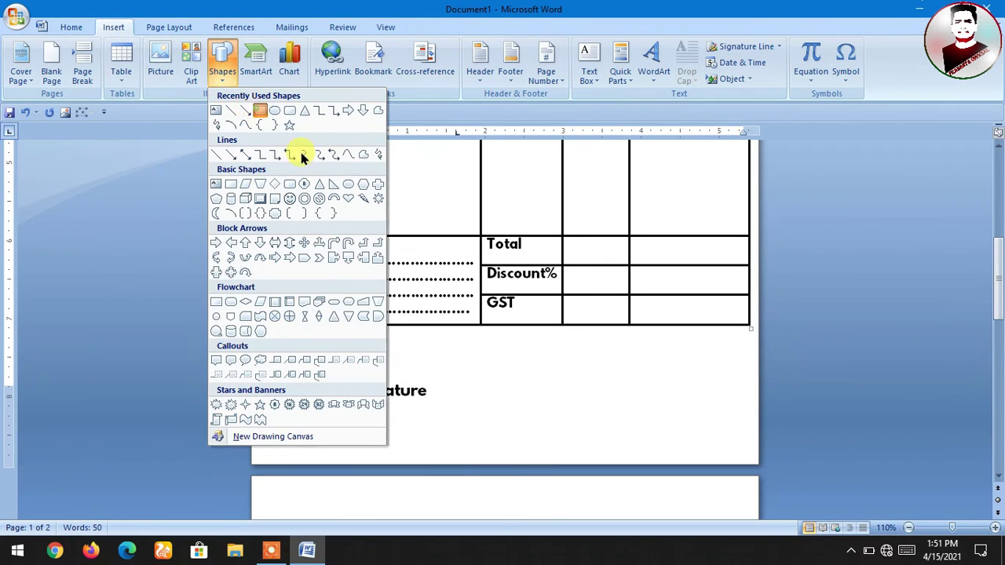
pyautogui.click(298, 152)
pyautogui.press('Escape')
pyautogui.moveTo(536, 316); pyautogui.dragTo(718, 354)
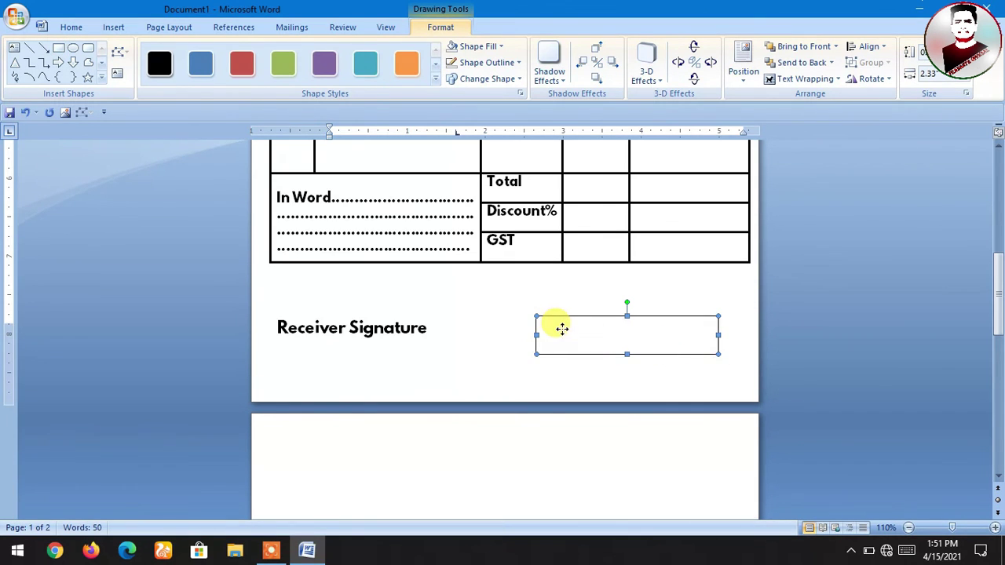
pyautogui.rightClick(561, 328)
pyautogui.click(596, 385)
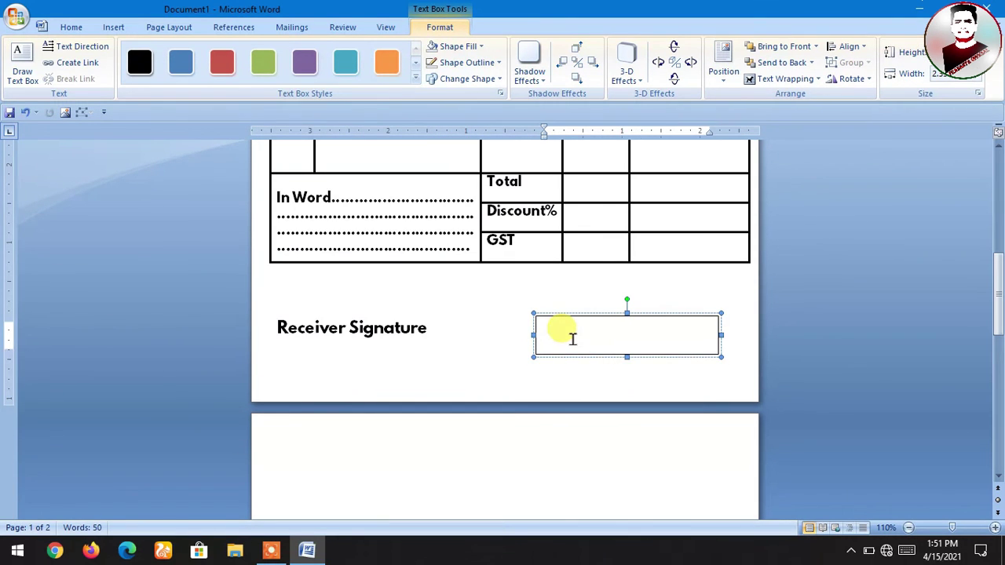
pyautogui.write('Giver Signature')
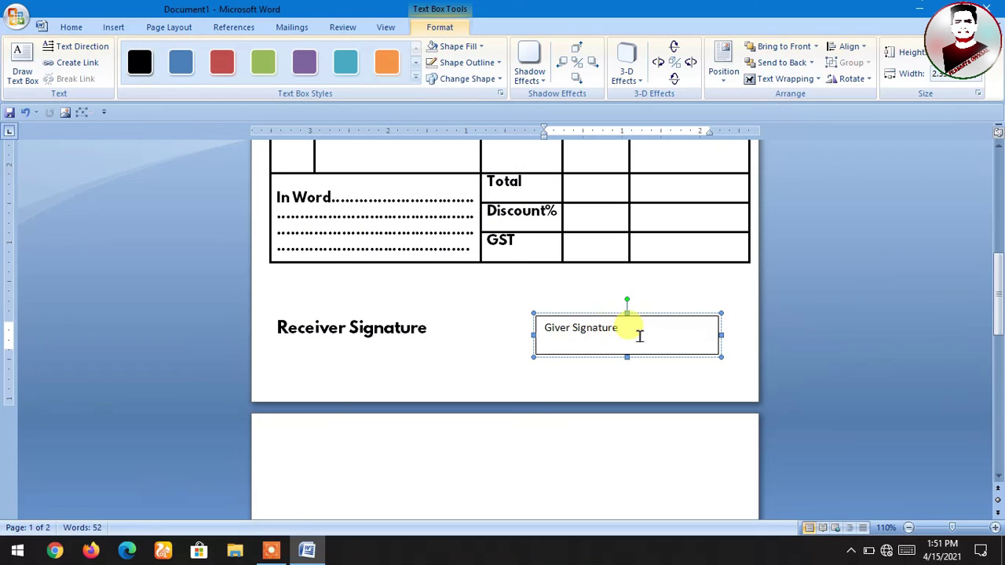
# Step: Format Giver Signature as bold 14 pt League Spartan
pyautogui.moveTo(639, 336); pyautogui.dragTo(514, 320)
pyautogui.click(69, 30)
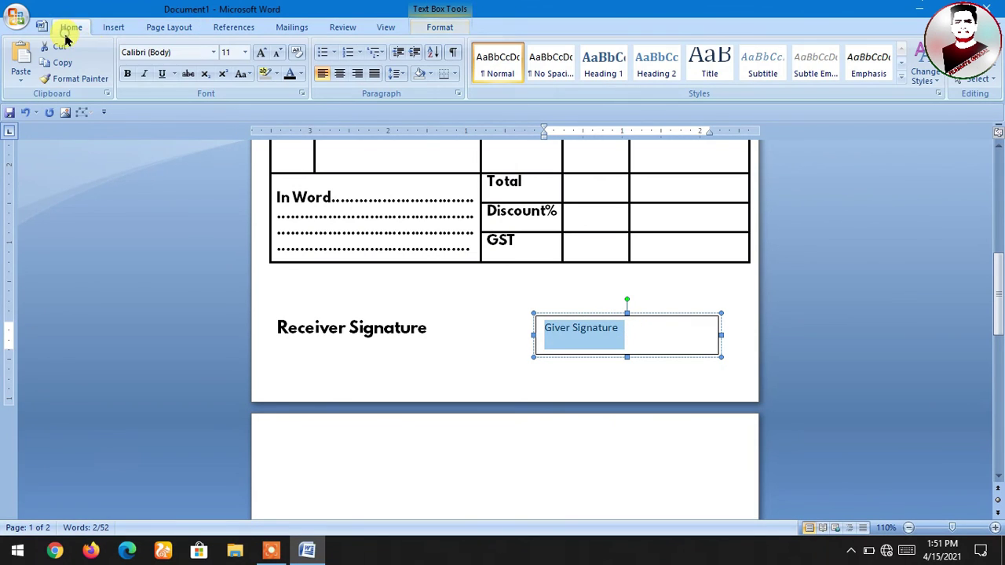
pyautogui.click(127, 73)
pyautogui.click(262, 52)
pyautogui.click(263, 51)
pyautogui.click(185, 52)
pyautogui.write('League Spartan')
pyautogui.press('Return')
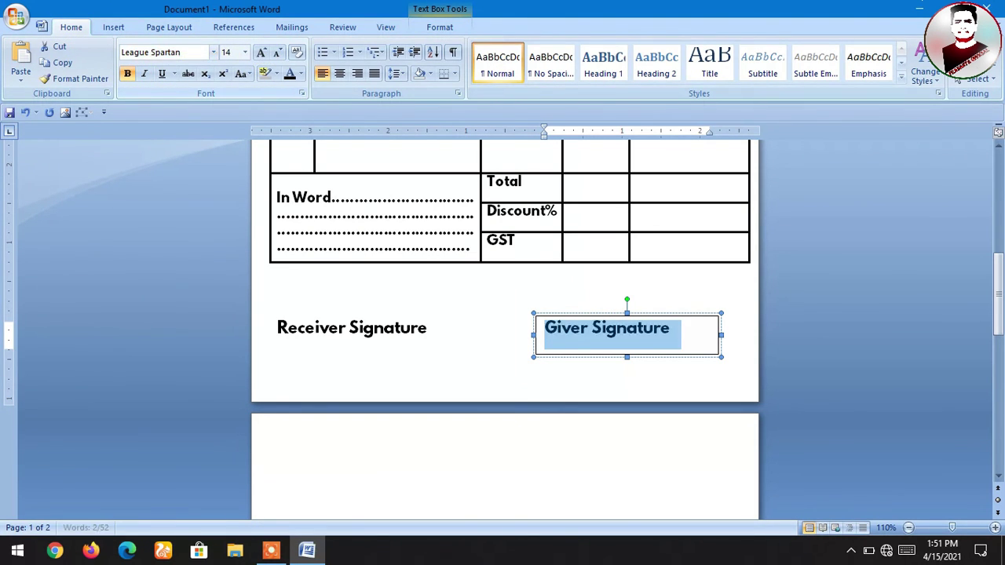
pyautogui.click(680, 336)
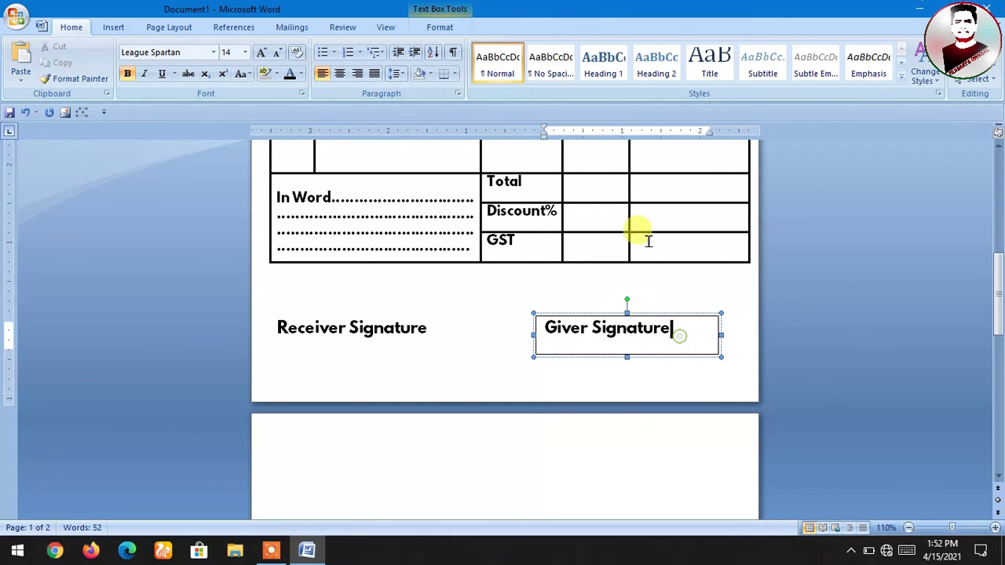
# Step: Give the Giver Signature box No Outline and No Fill, then move it further right
pyautogui.click(439, 27)
pyautogui.click(467, 62)
pyautogui.click(470, 190)
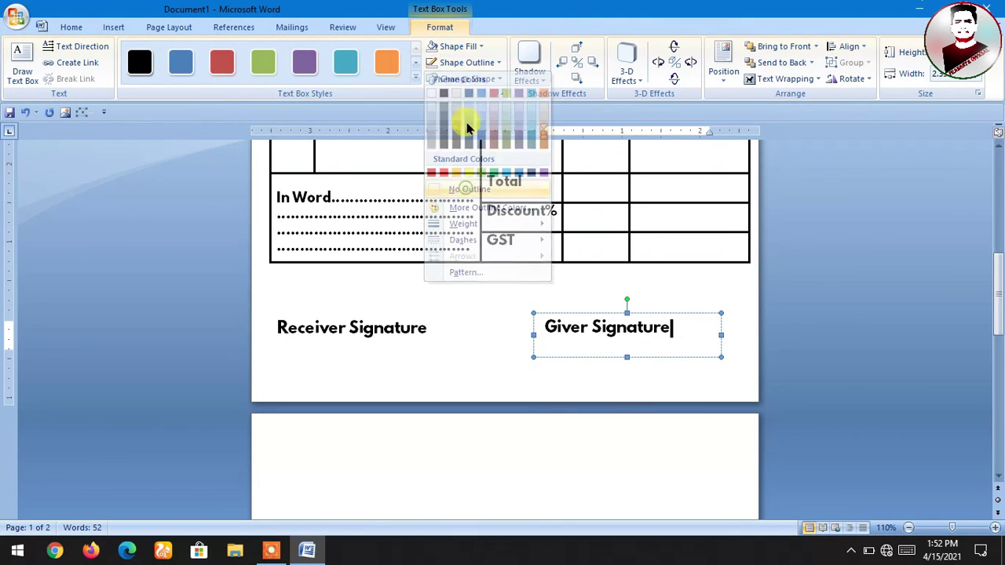
pyautogui.click(462, 47)
pyautogui.click(450, 171)
pyautogui.click(834, 302)
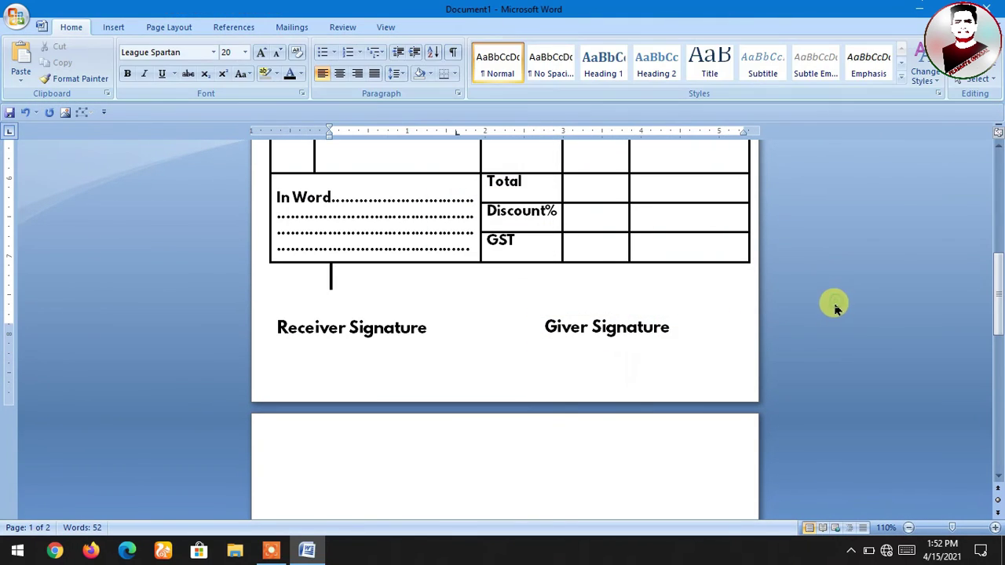
pyautogui.click(540, 316)
pyautogui.moveTo(654, 309); pyautogui.dragTo(688, 307)
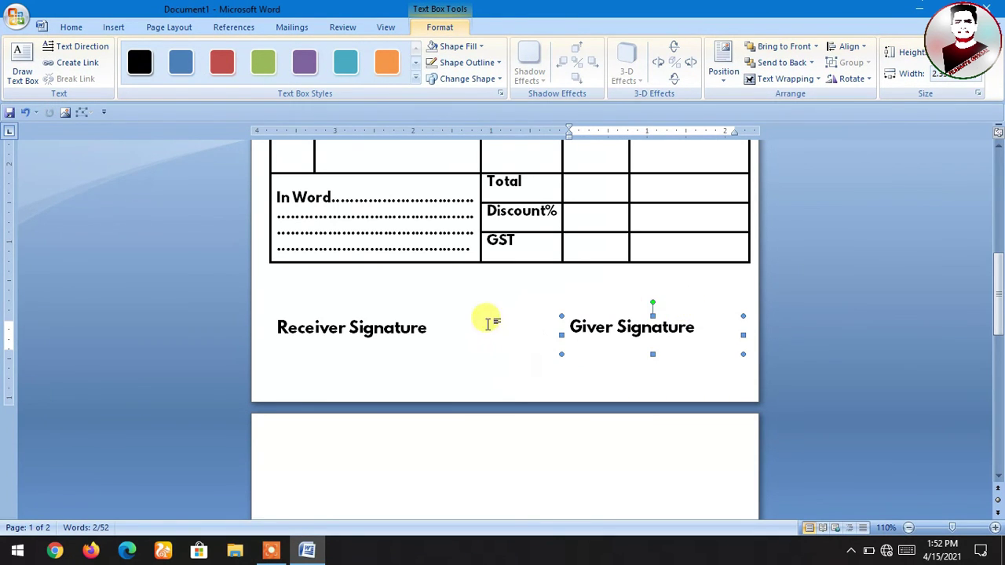
pyautogui.click(447, 322)
pyautogui.press('Escape')
pyautogui.click(908, 527)
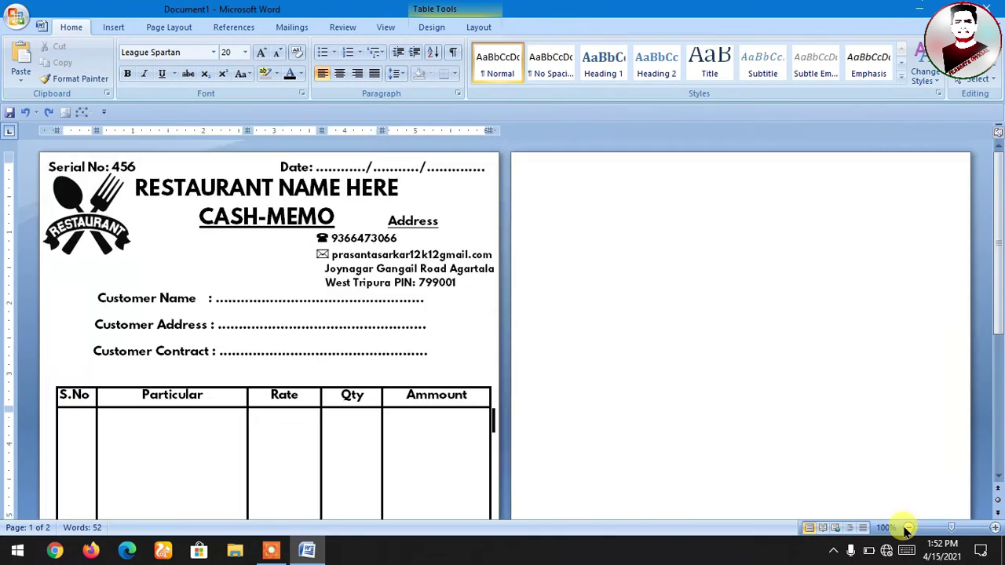
pyautogui.click(908, 527)
pyautogui.click(908, 528)
pyautogui.click(908, 528)
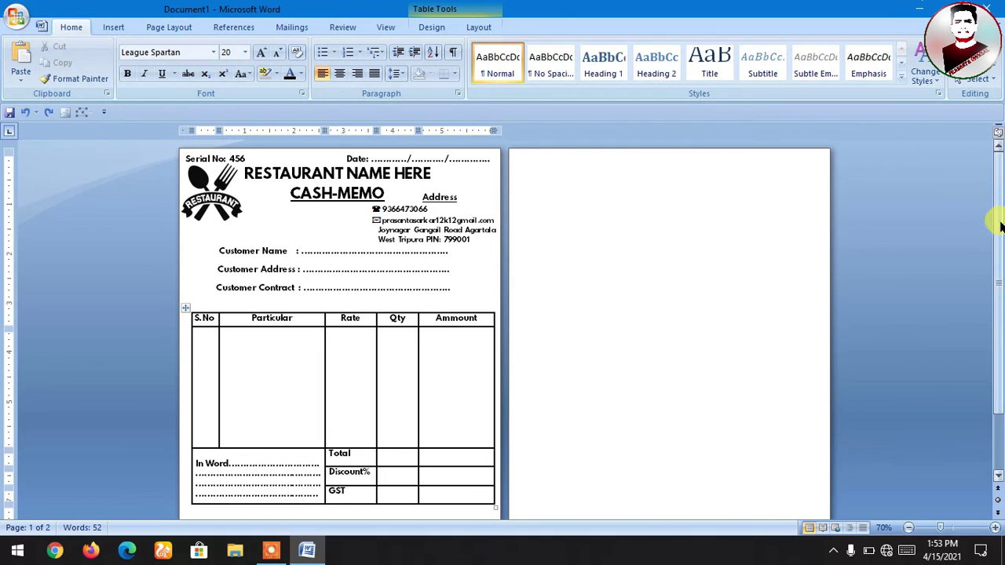
pyautogui.moveTo(999, 226); pyautogui.dragTo(998, 303)
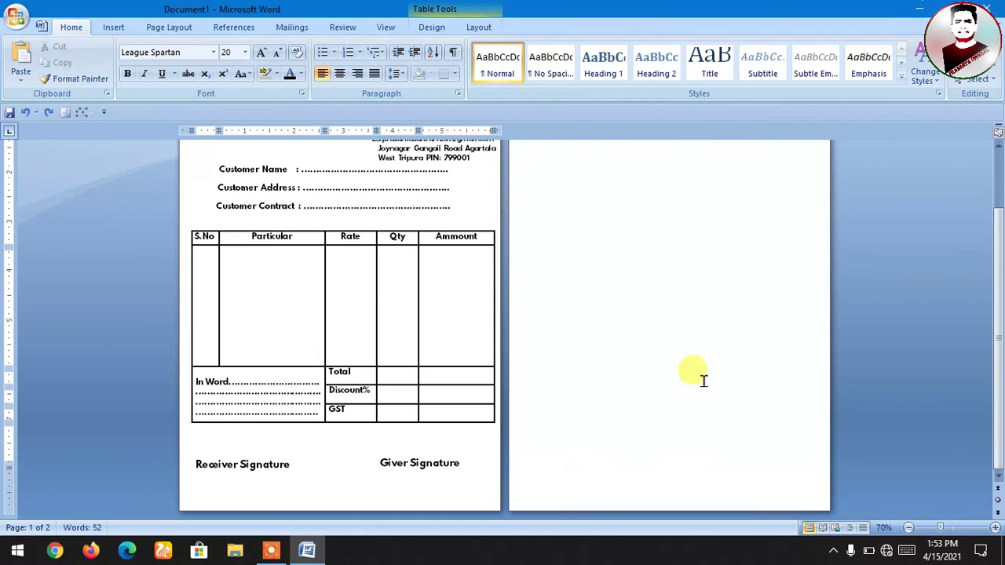
pyautogui.scroll(3, 522, 413)
pyautogui.click(995, 527)
pyautogui.click(995, 528)
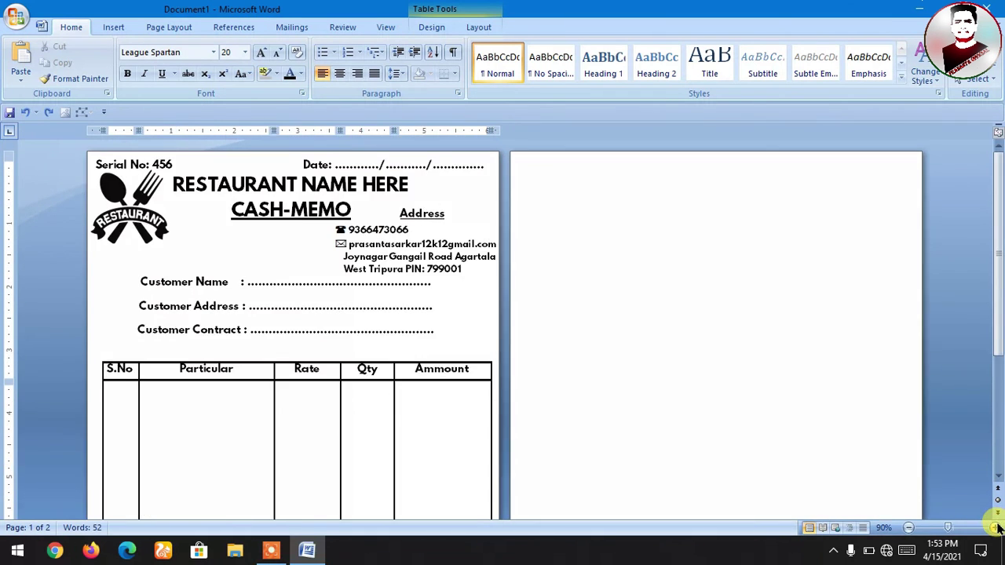
pyautogui.click(995, 527)
pyautogui.scroll(-7, 995, 527)
pyautogui.click(995, 528)
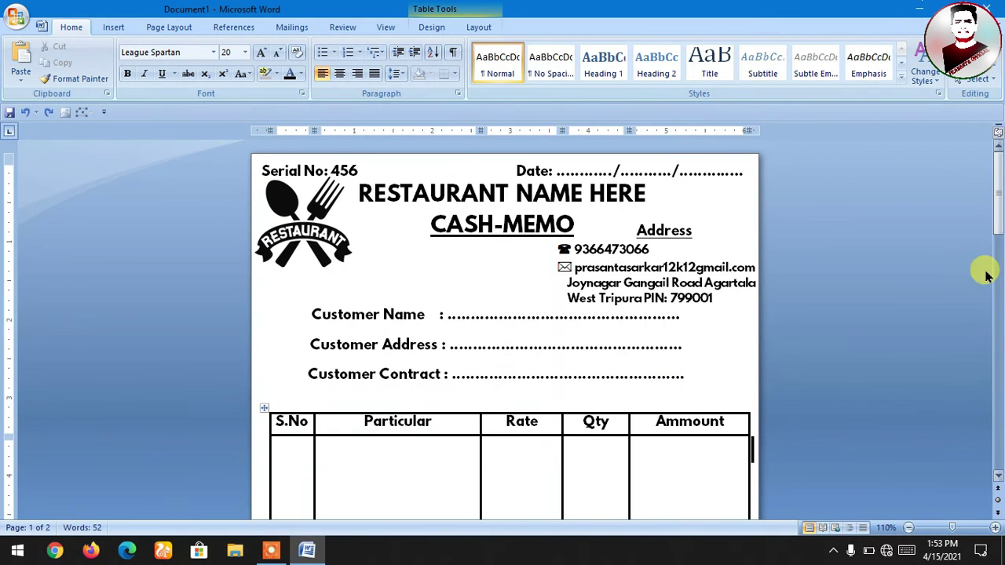
pyautogui.moveTo(998, 214)
pyautogui.mouseDown()
pyautogui.moveTo(995, 325)
pyautogui.moveTo(997, 188)
pyautogui.mouseUp()
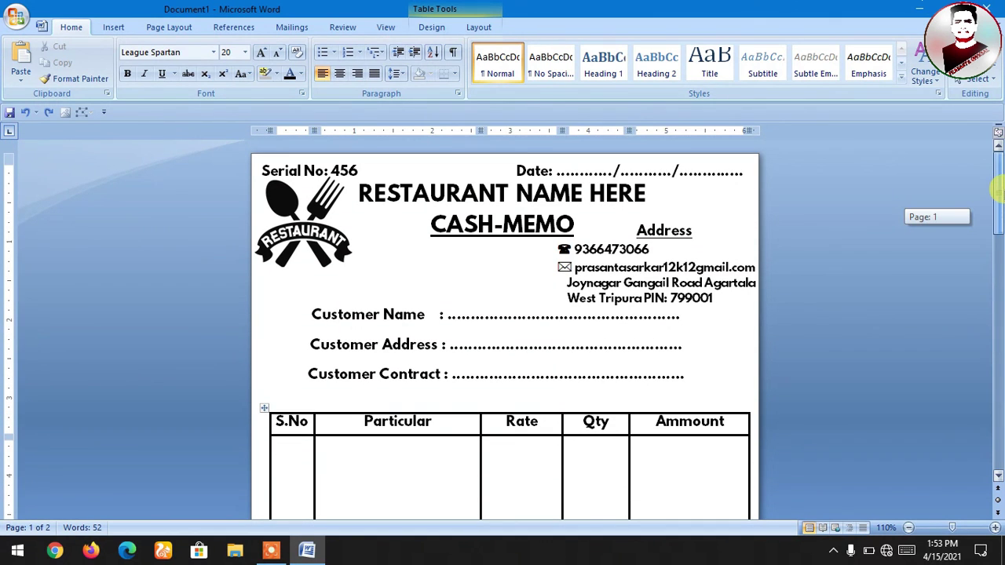
# Step: Try a yellow page colour, then reset the page background to No Color
pyautogui.click(437, 166)
pyautogui.click(153, 28)
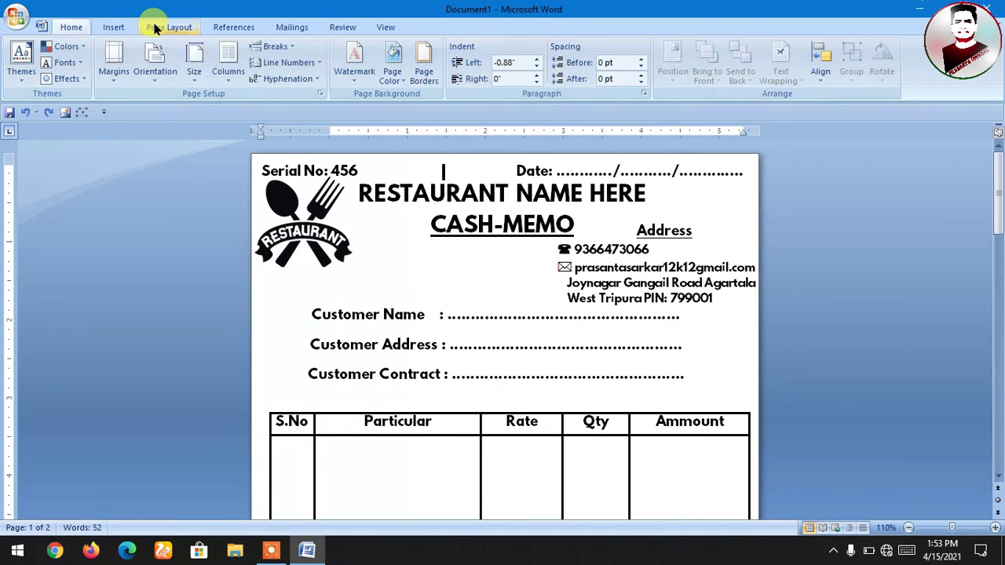
pyautogui.click(392, 67)
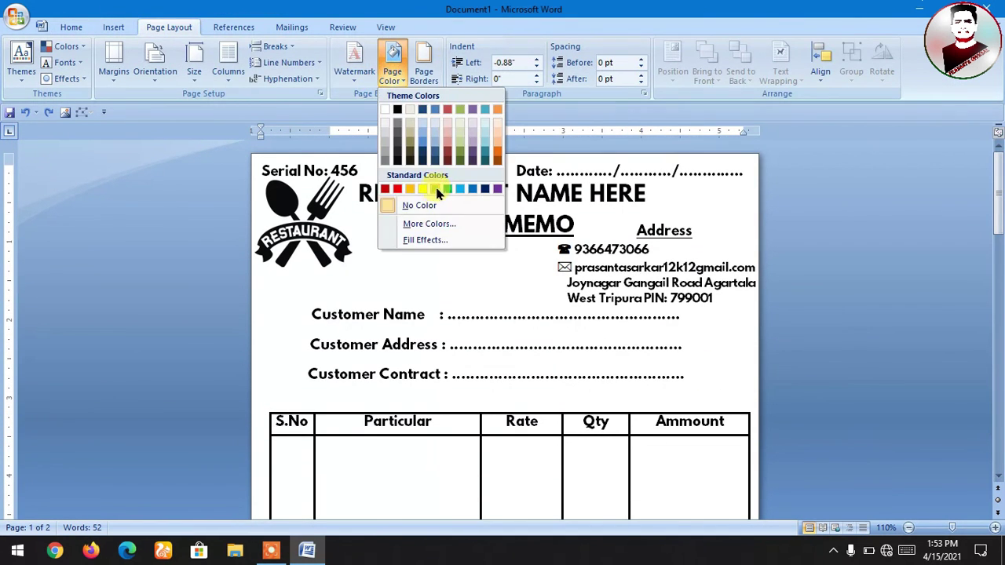
pyautogui.click(424, 191)
pyautogui.moveTo(997, 224)
pyautogui.mouseDown()
pyautogui.moveTo(992, 251)
pyautogui.moveTo(996, 148)
pyautogui.moveTo(994, 280)
pyautogui.moveTo(995, 149)
pyautogui.mouseUp()
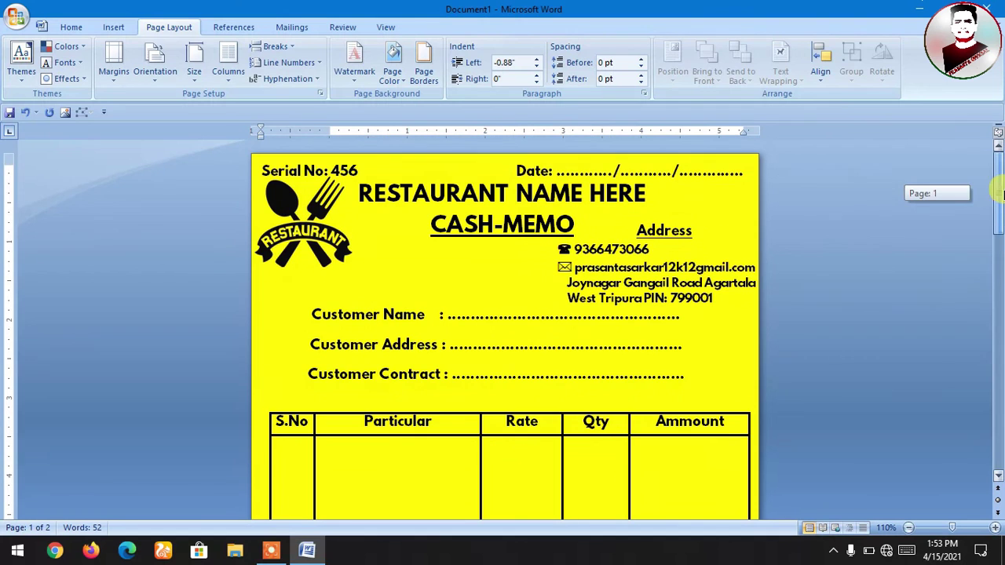
pyautogui.click(392, 70)
pyautogui.click(416, 203)
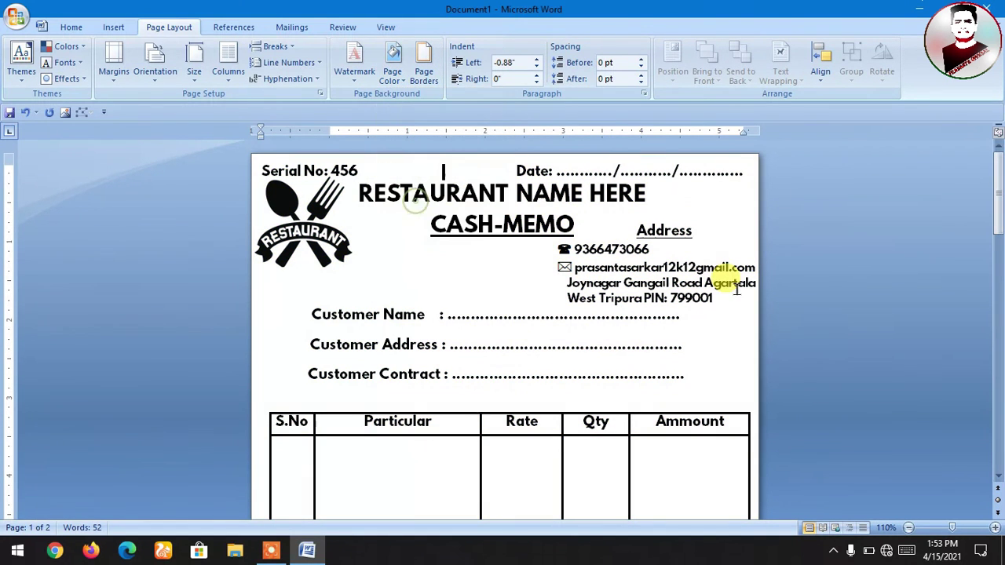
pyautogui.click(72, 27)
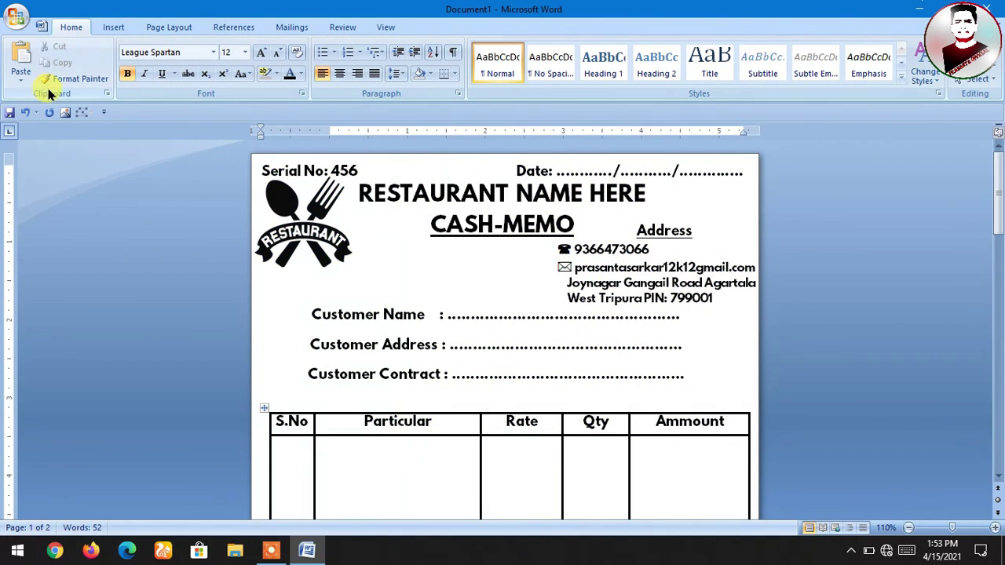
# Step: Save As a Word Document with the file name 'Rastaurent cash memo'
pyautogui.click(16, 16)
pyautogui.moveTo(46, 179)
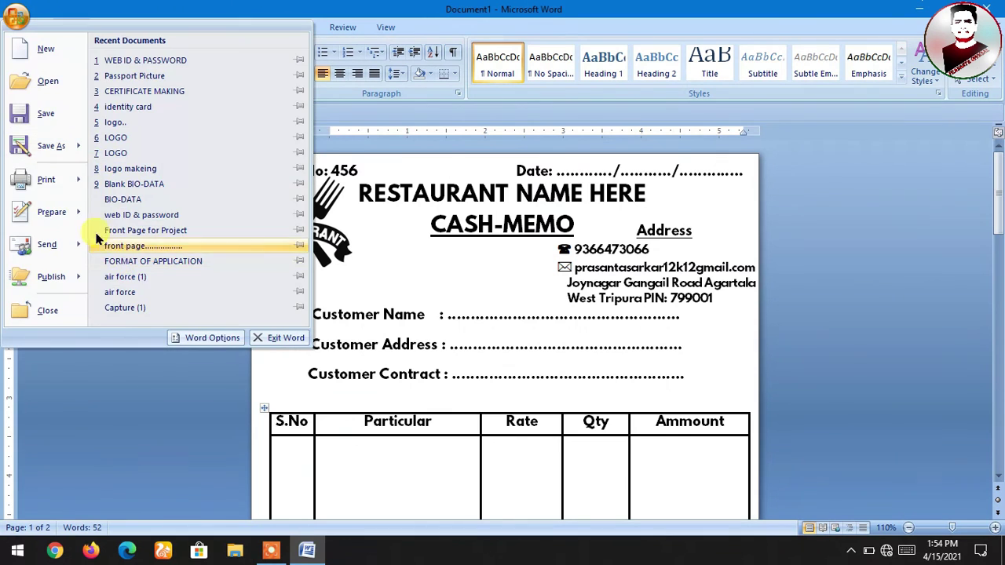
pyautogui.click(50, 149)
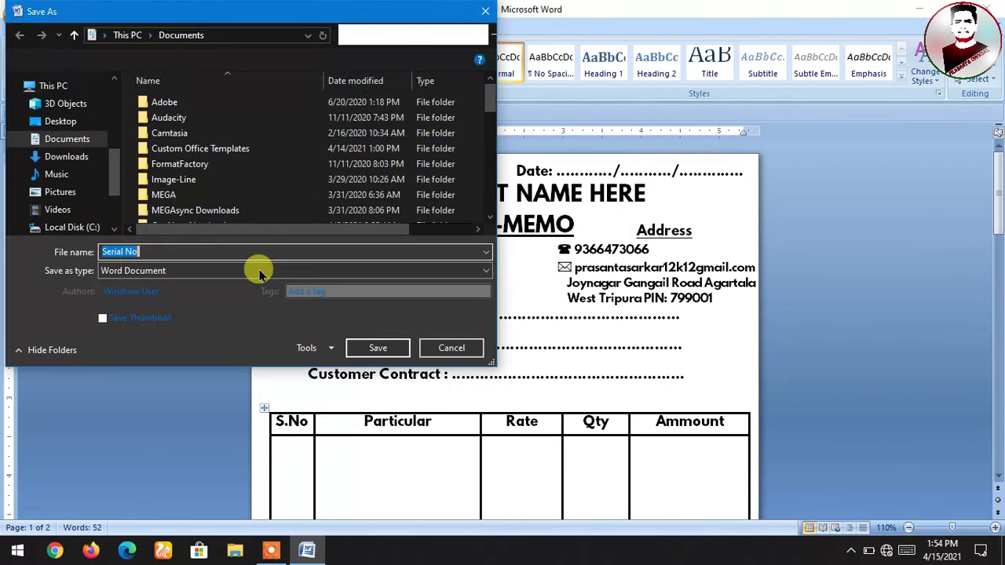
pyautogui.write('Rastaurent')
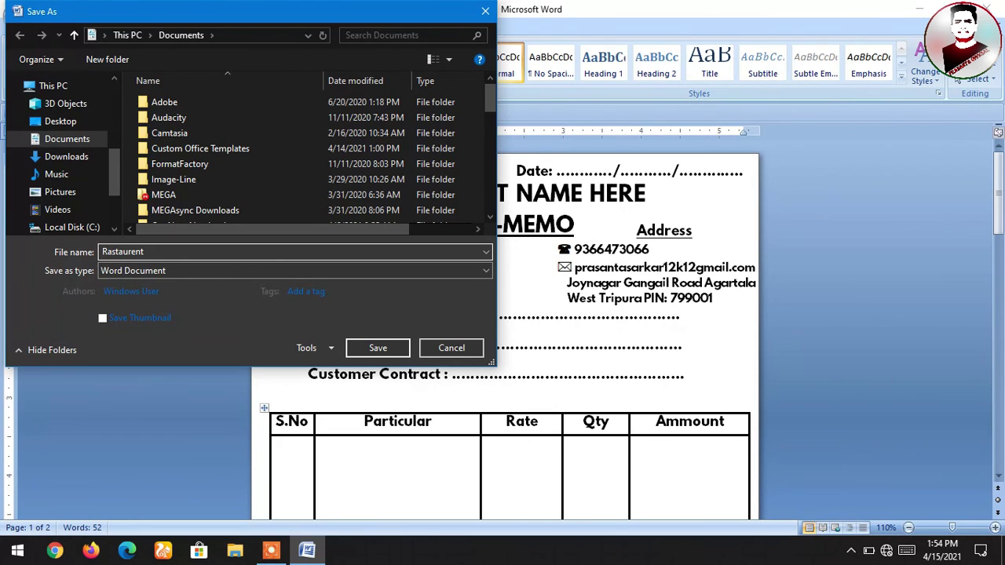
pyautogui.write('sh memo')
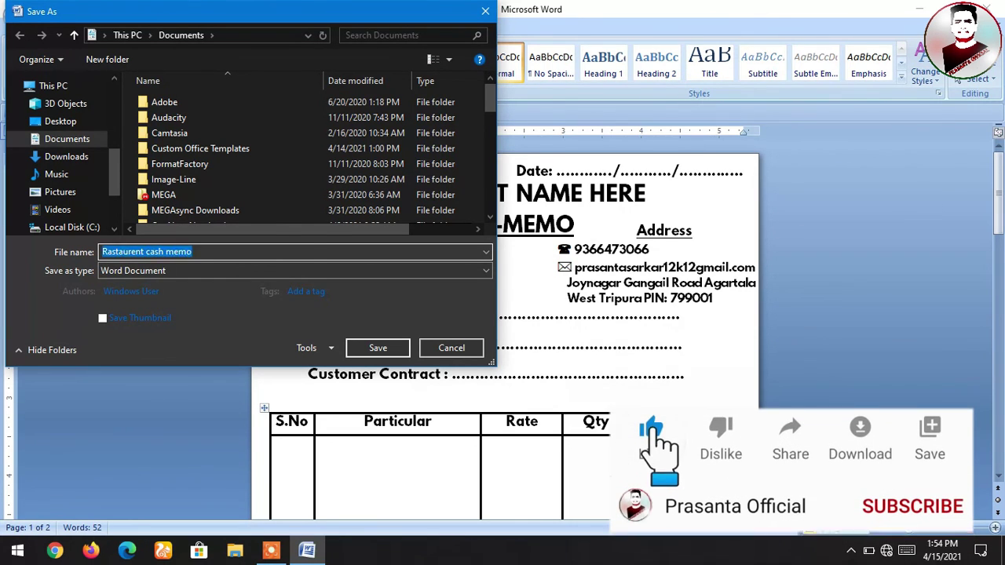
pyautogui.press('Return')
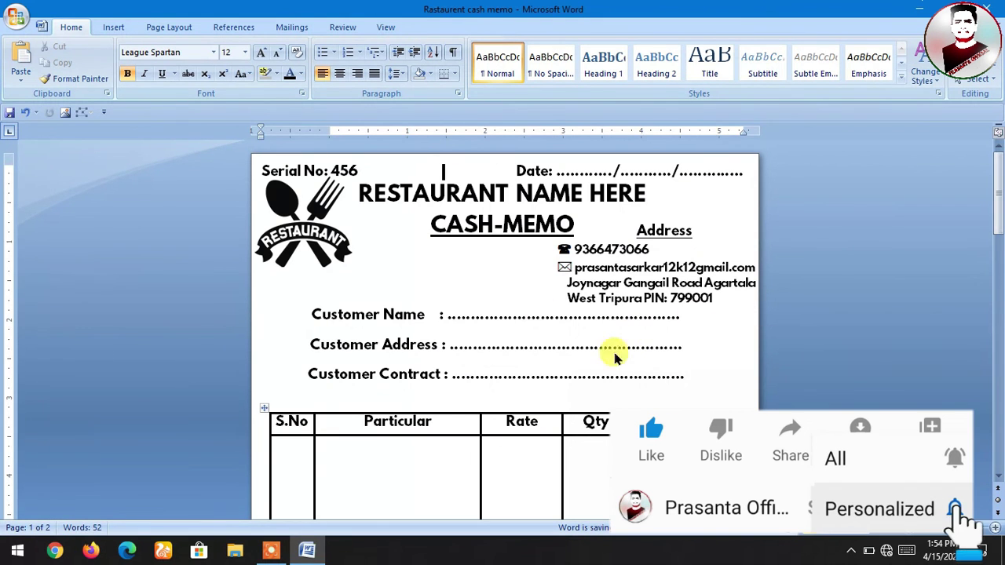
# Step: Zoom out to review both pages of the finished cash memo
pyautogui.scroll(-10, 726, 351)
pyautogui.scroll(10, 716, 380)
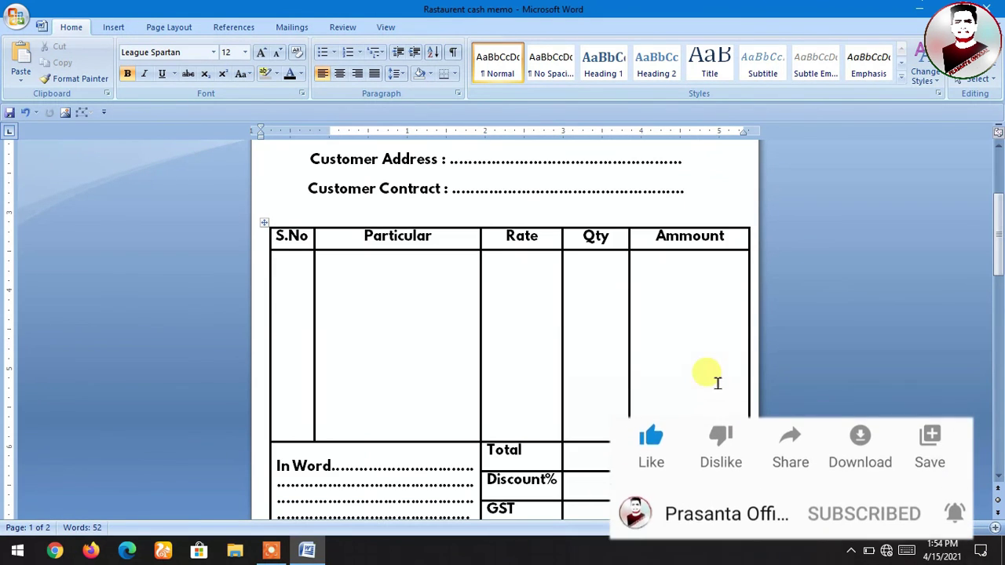
pyautogui.click(907, 527)
pyautogui.click(906, 526)
pyautogui.click(906, 526)
pyautogui.click(906, 526)
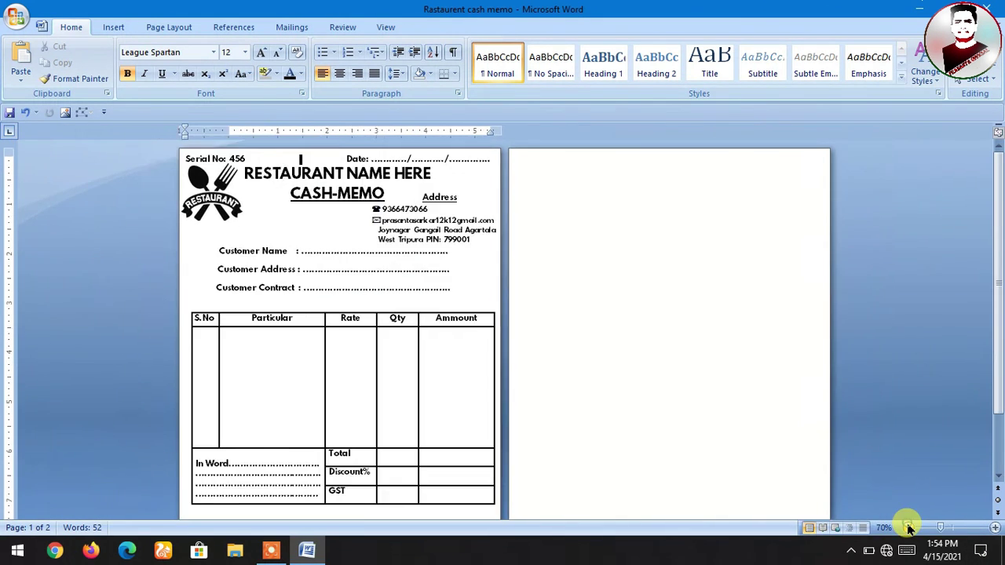
pyautogui.click(907, 527)
pyautogui.click(906, 527)
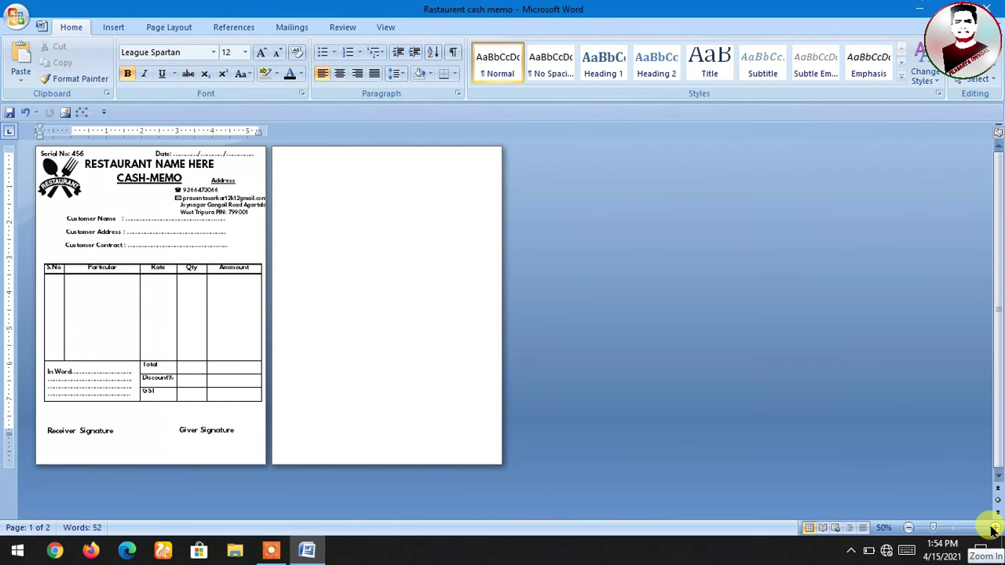
# Step: Zoom back in to 90%, restore the window and close Word
pyautogui.click(994, 528)
pyautogui.click(995, 527)
pyautogui.click(995, 527)
pyautogui.click(994, 528)
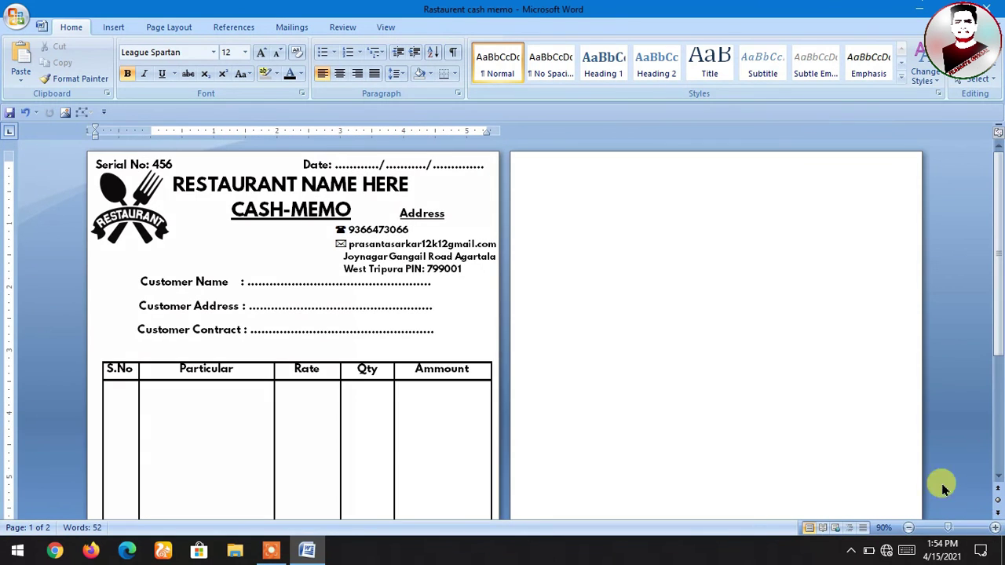
pyautogui.scroll(-4, 403, 448)
pyautogui.scroll(4, 557, 231)
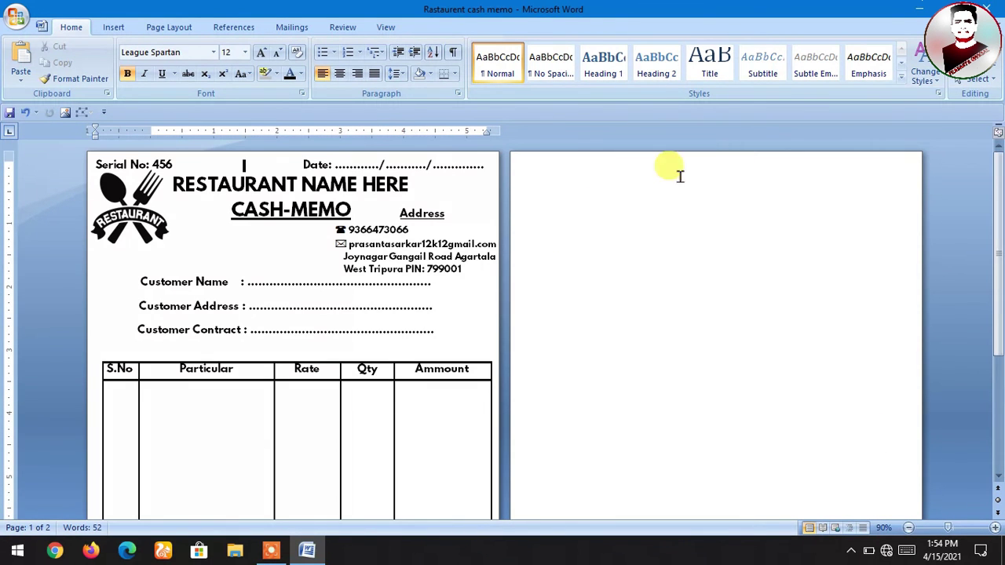
pyautogui.click(952, 8)
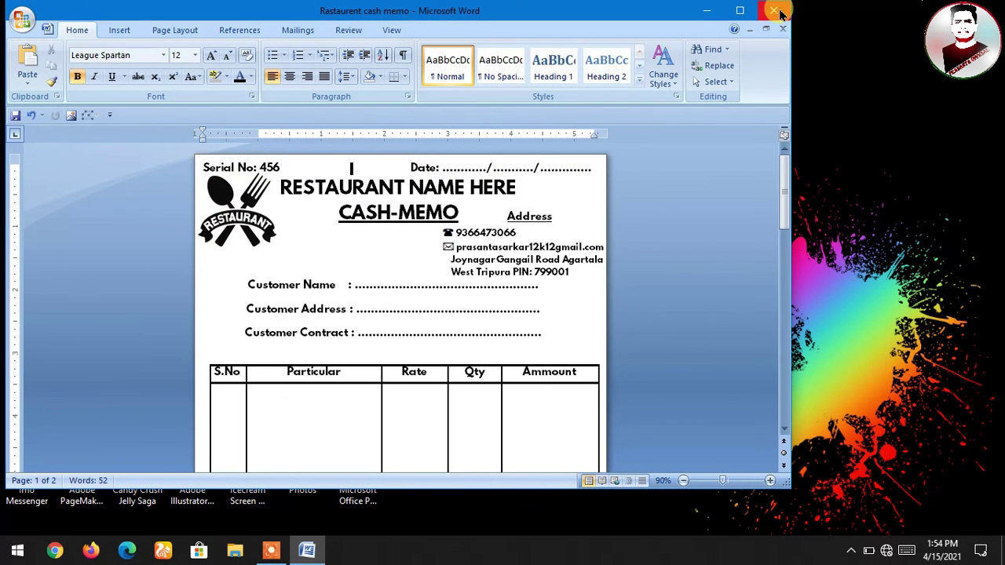
pyautogui.click(781, 14)
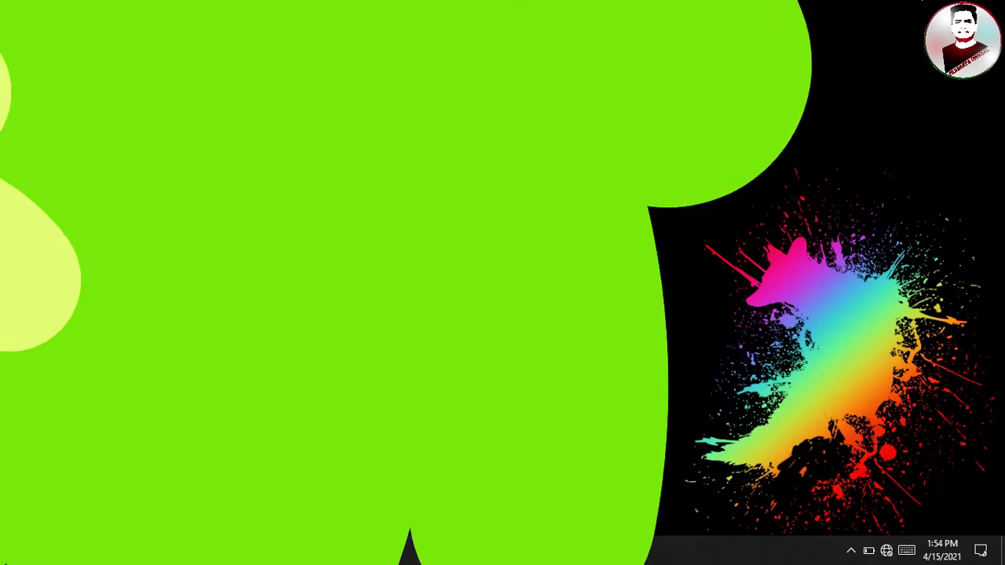